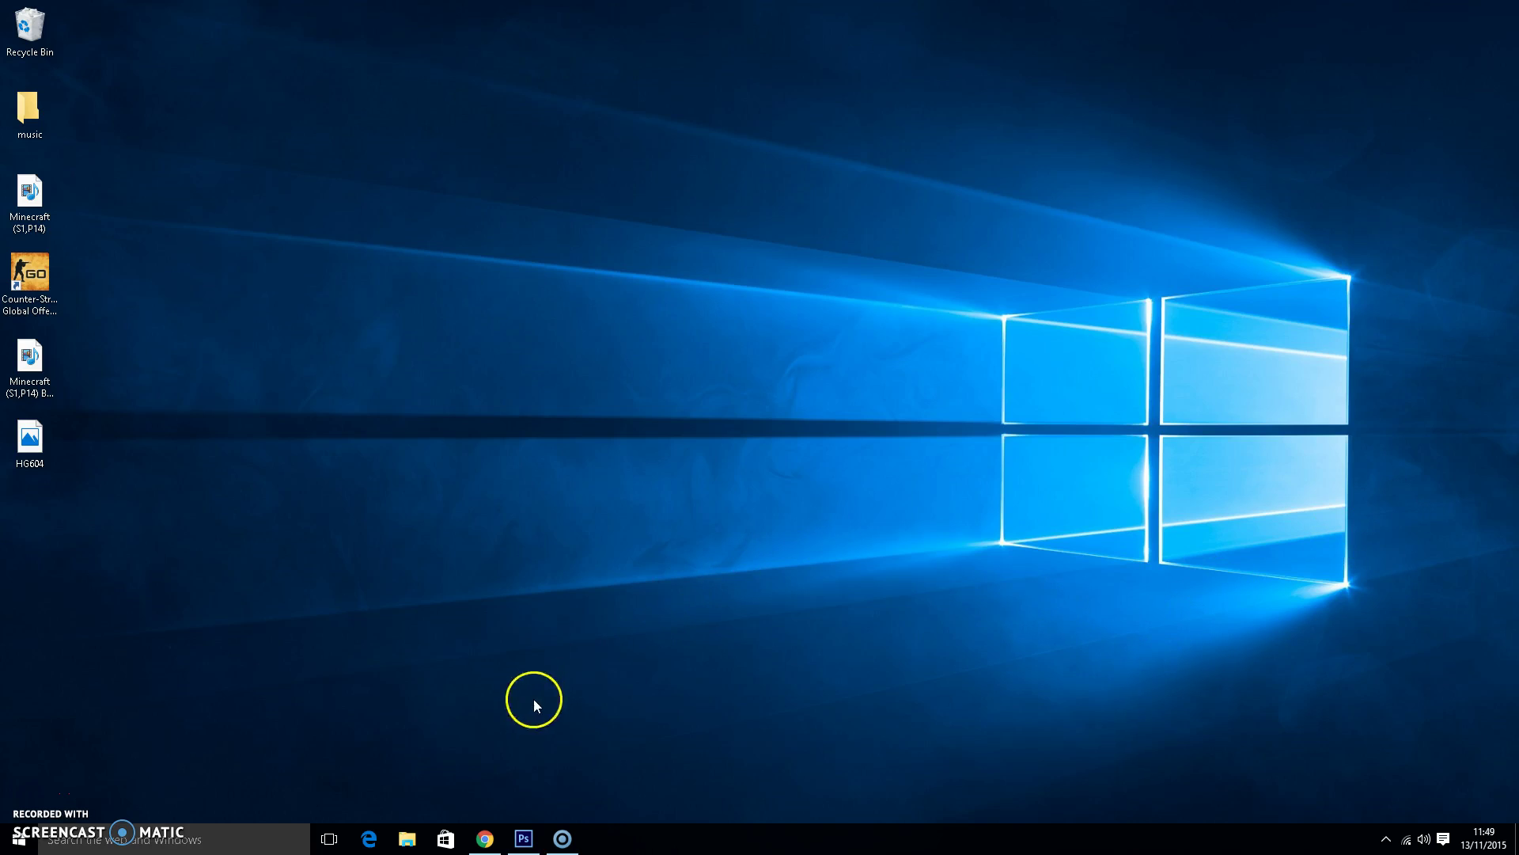
Step: Switch to Photoshop and start a new document named Channel Art
{"action": "left_click", "coordinate": [521, 845]}
{"action": "double_click", "coordinate": [1142, 360]}
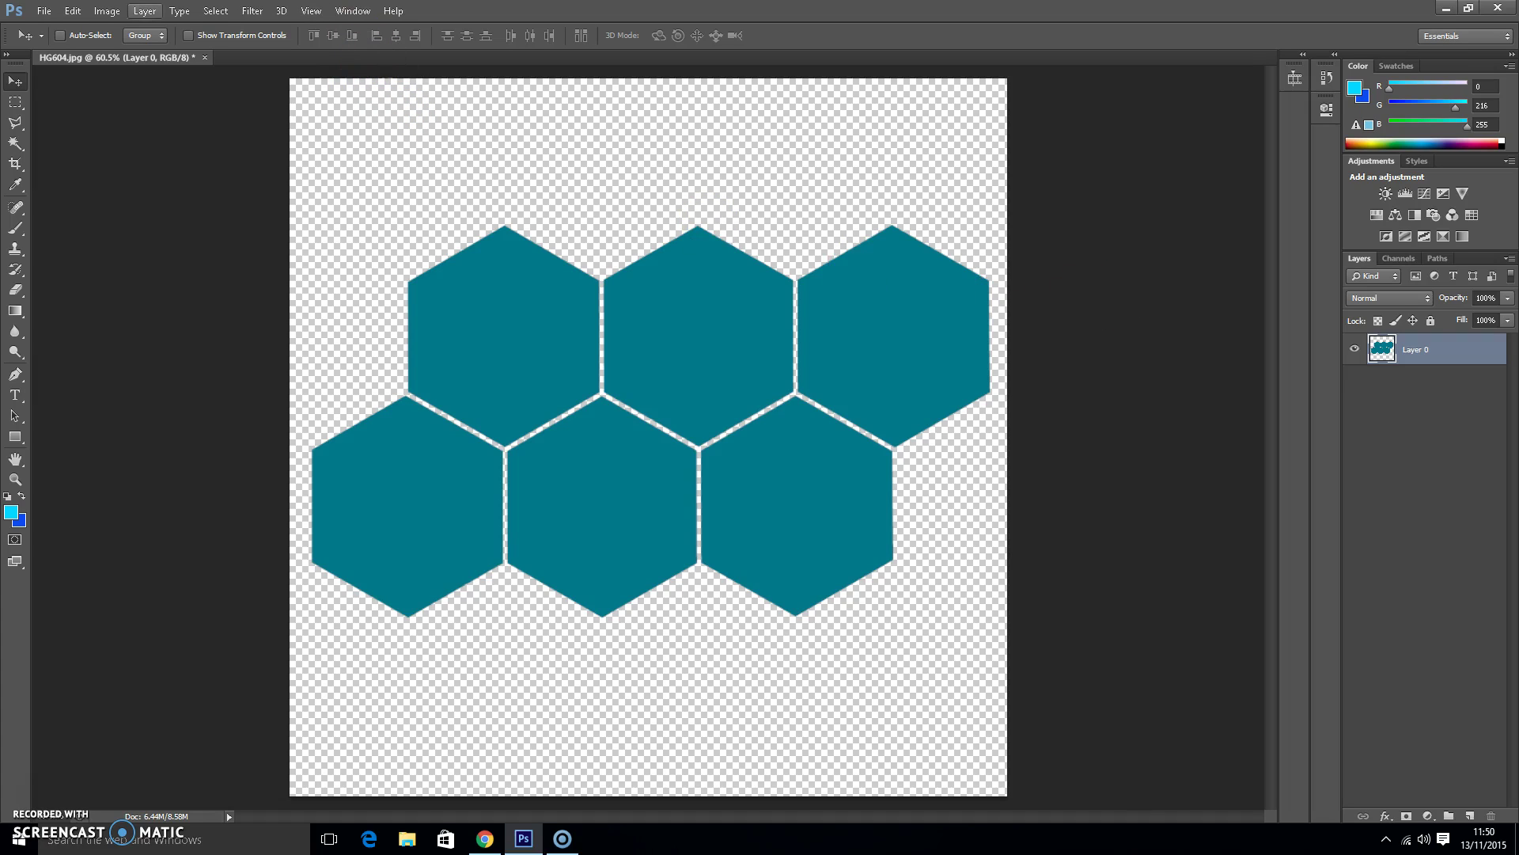
{"action": "left_click", "coordinate": [46, 11]}
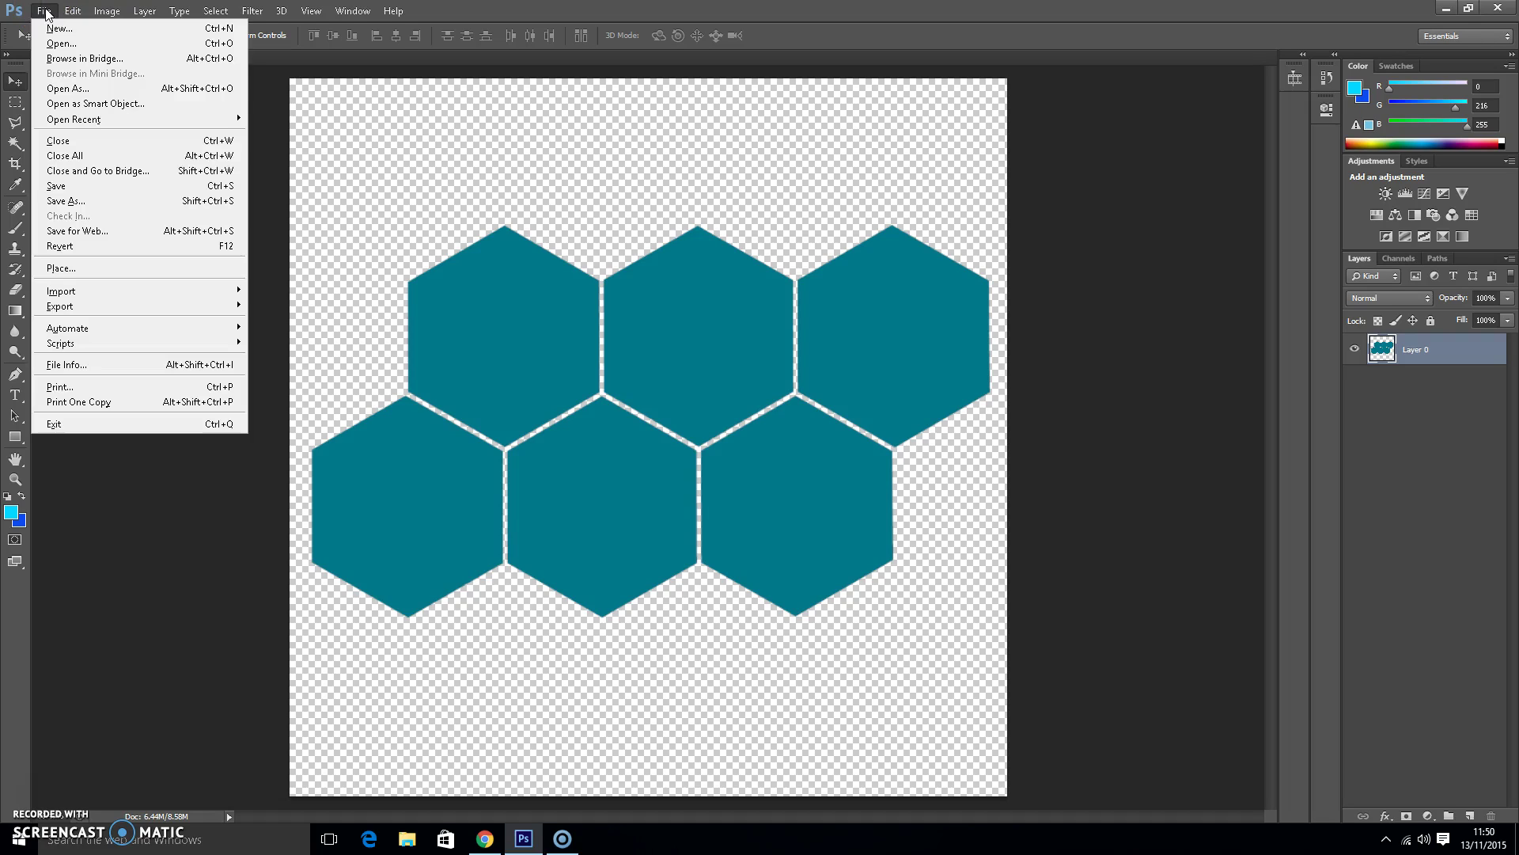
{"action": "left_click", "coordinate": [57, 29]}
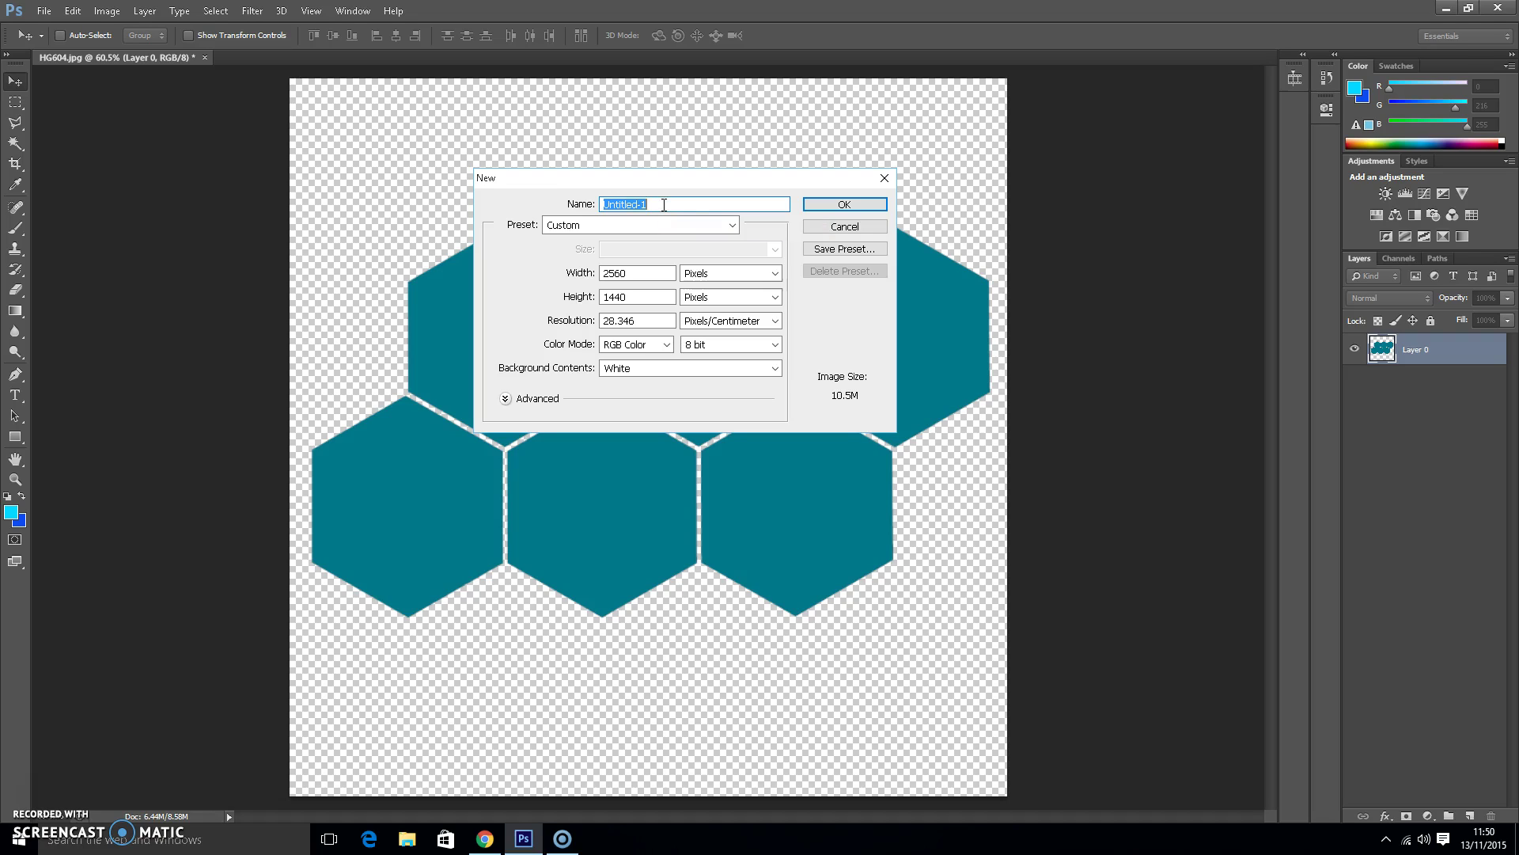
{"action": "type", "text": "Channel Art"}
Step: Create the document at 2560 by 1440 pixels with a white background
{"action": "left_click", "coordinate": [641, 274]}
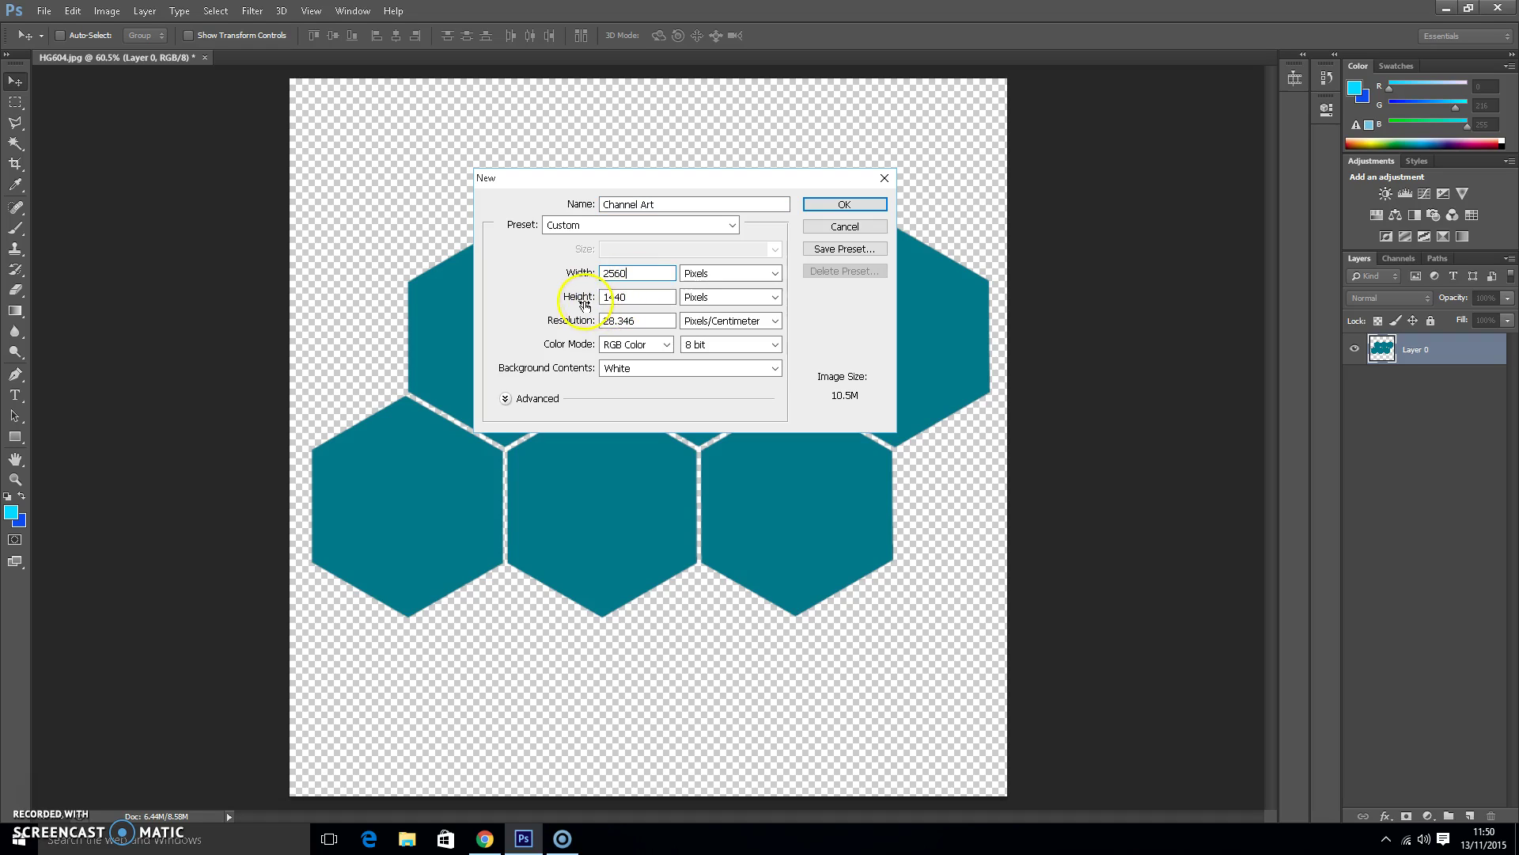
{"action": "left_click", "coordinate": [629, 297]}
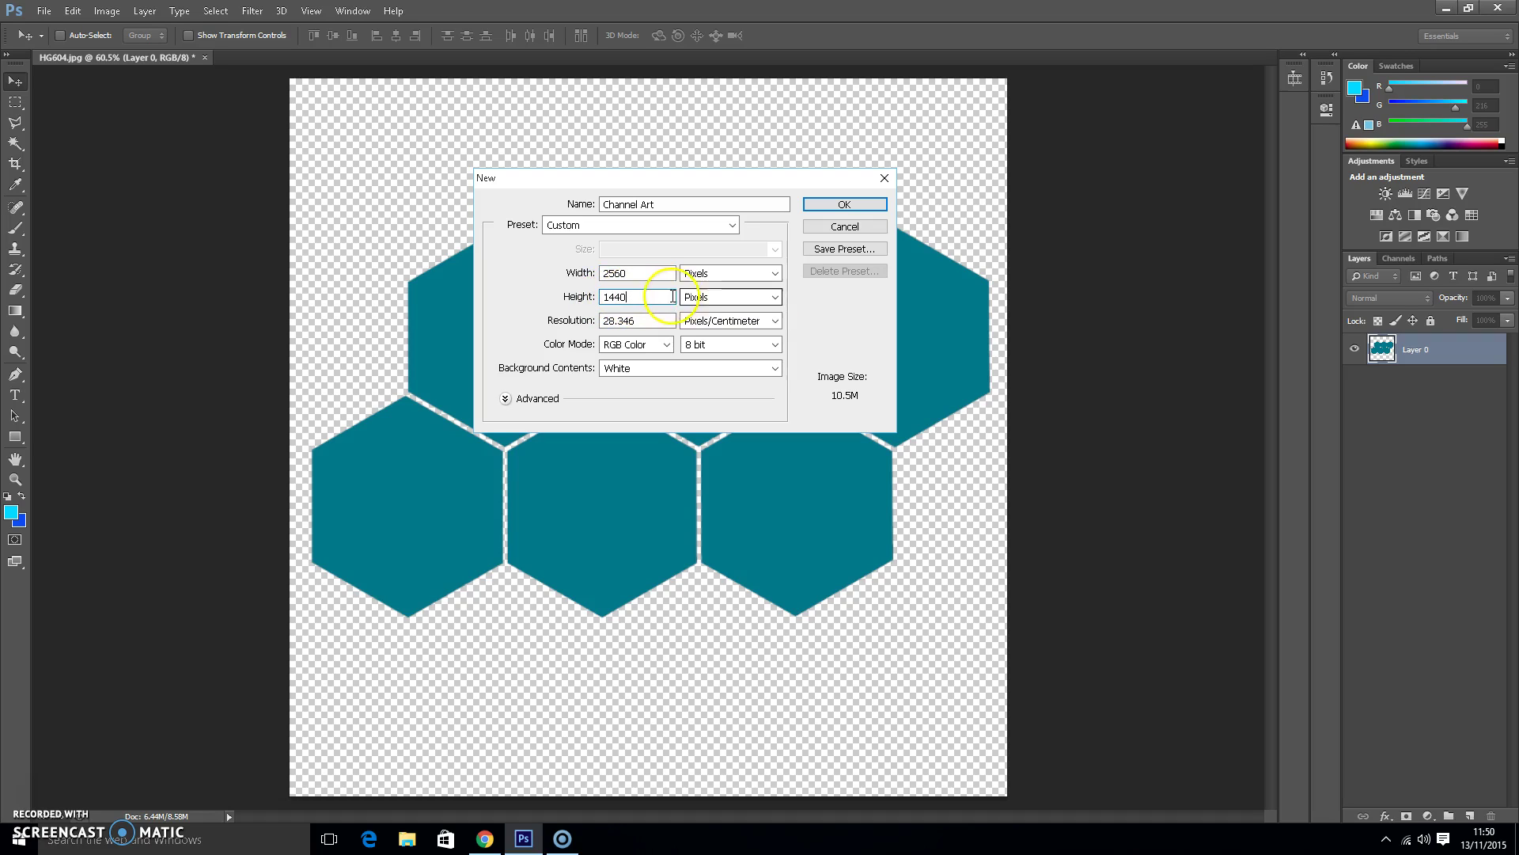
{"action": "left_click", "coordinate": [765, 275]}
{"action": "left_click", "coordinate": [729, 289]}
{"action": "left_click", "coordinate": [736, 297]}
{"action": "left_click", "coordinate": [729, 298]}
{"action": "left_click", "coordinate": [837, 206]}
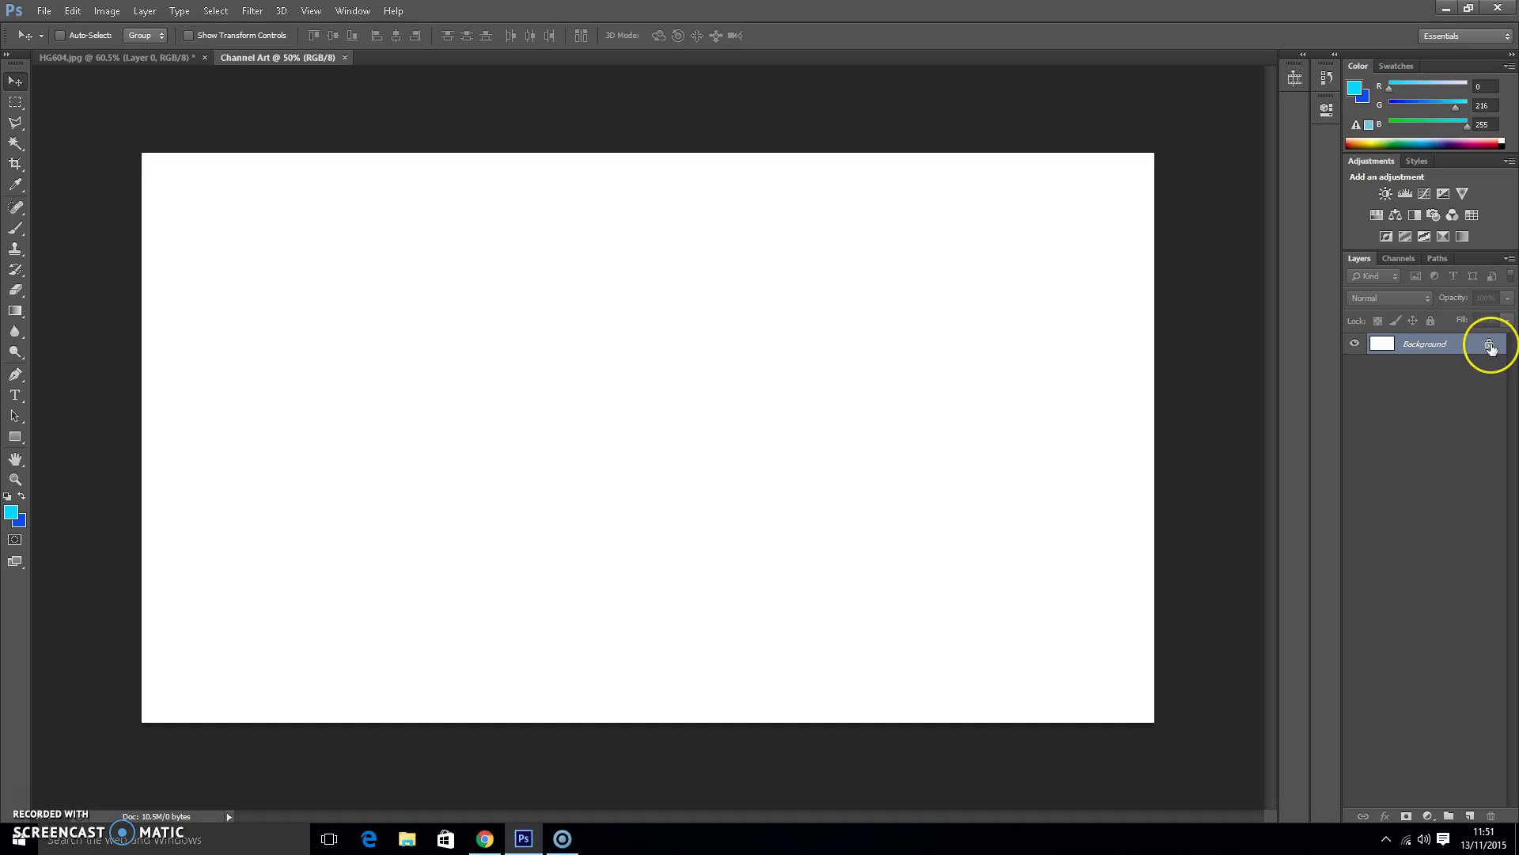
Step: Convert the locked Background into a regular layer named Background and delete its white contents
{"action": "double_click", "coordinate": [1489, 348]}
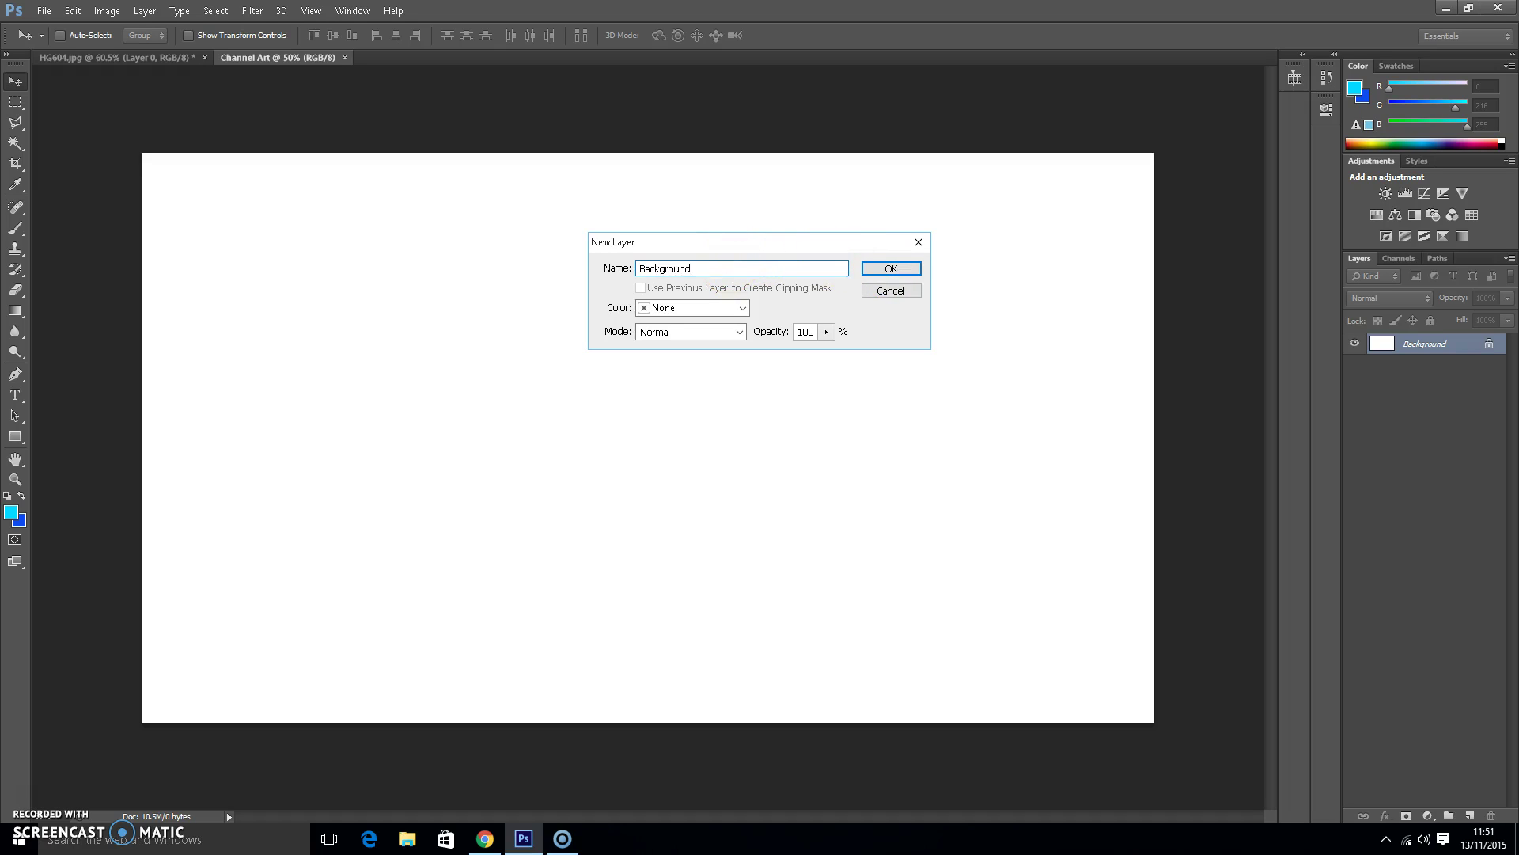
{"action": "left_click", "coordinate": [890, 268]}
{"action": "key", "text": "ctrl+a"}
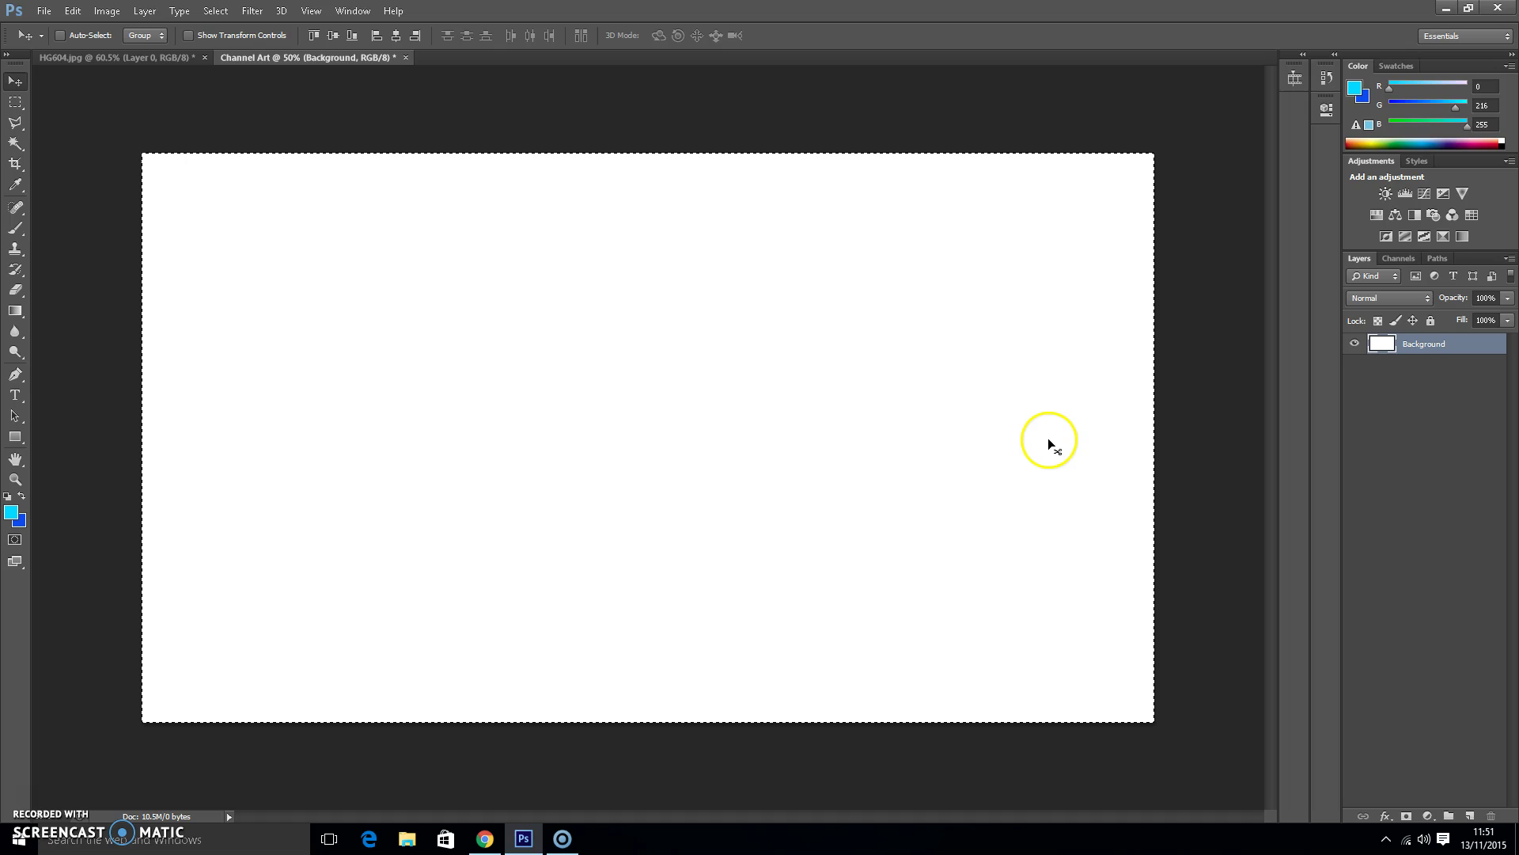
{"action": "key", "text": "Delete"}
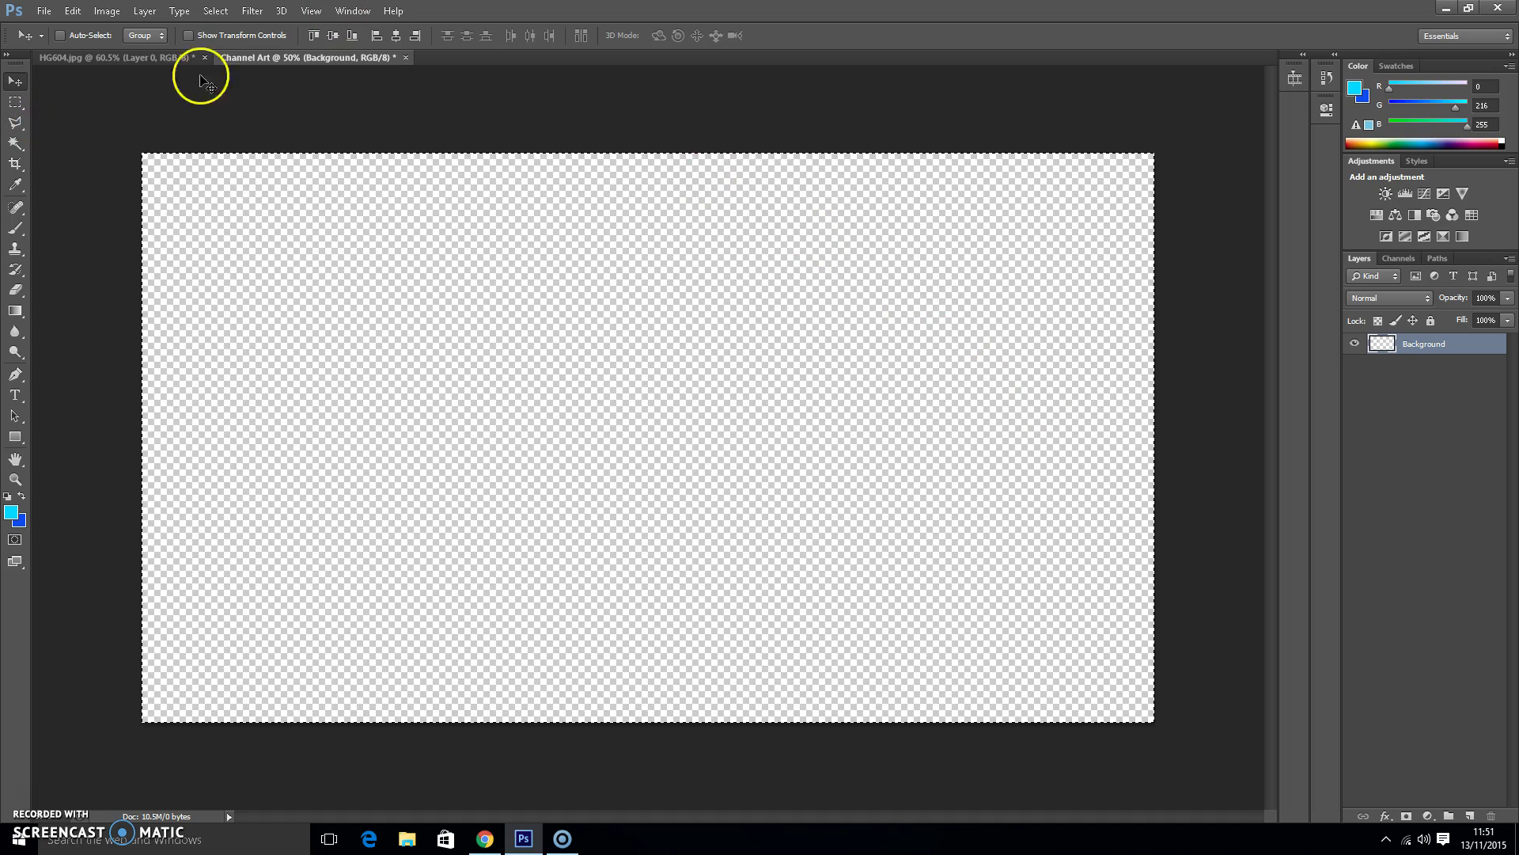
Step: Draw a rectangle of about 2758 × 1634 px covering the whole canvas and fill it with light grey
{"action": "left_click", "coordinate": [15, 439]}
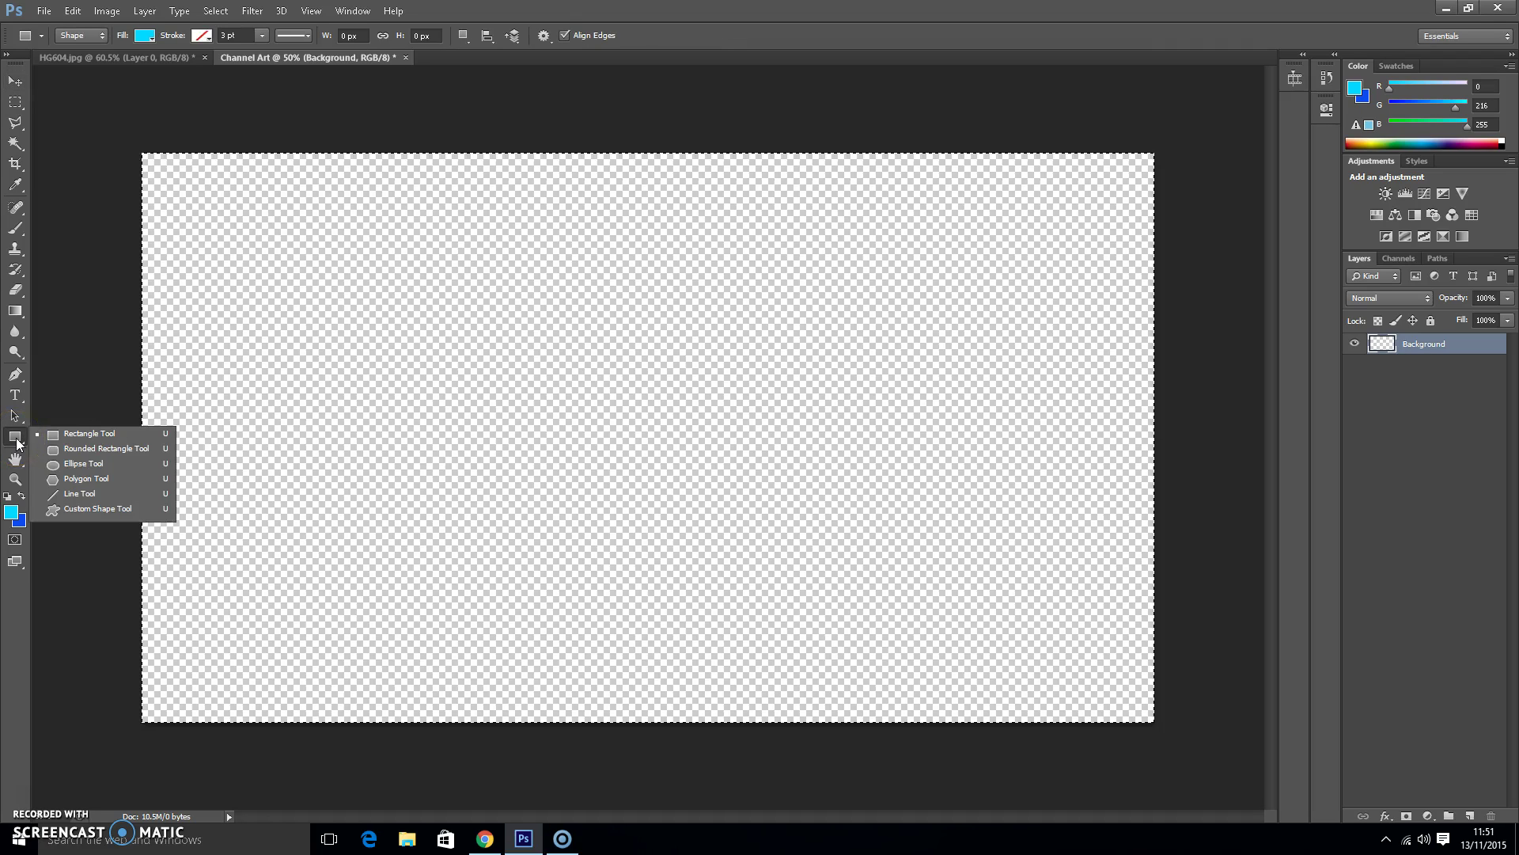
{"action": "left_click", "coordinate": [82, 434]}
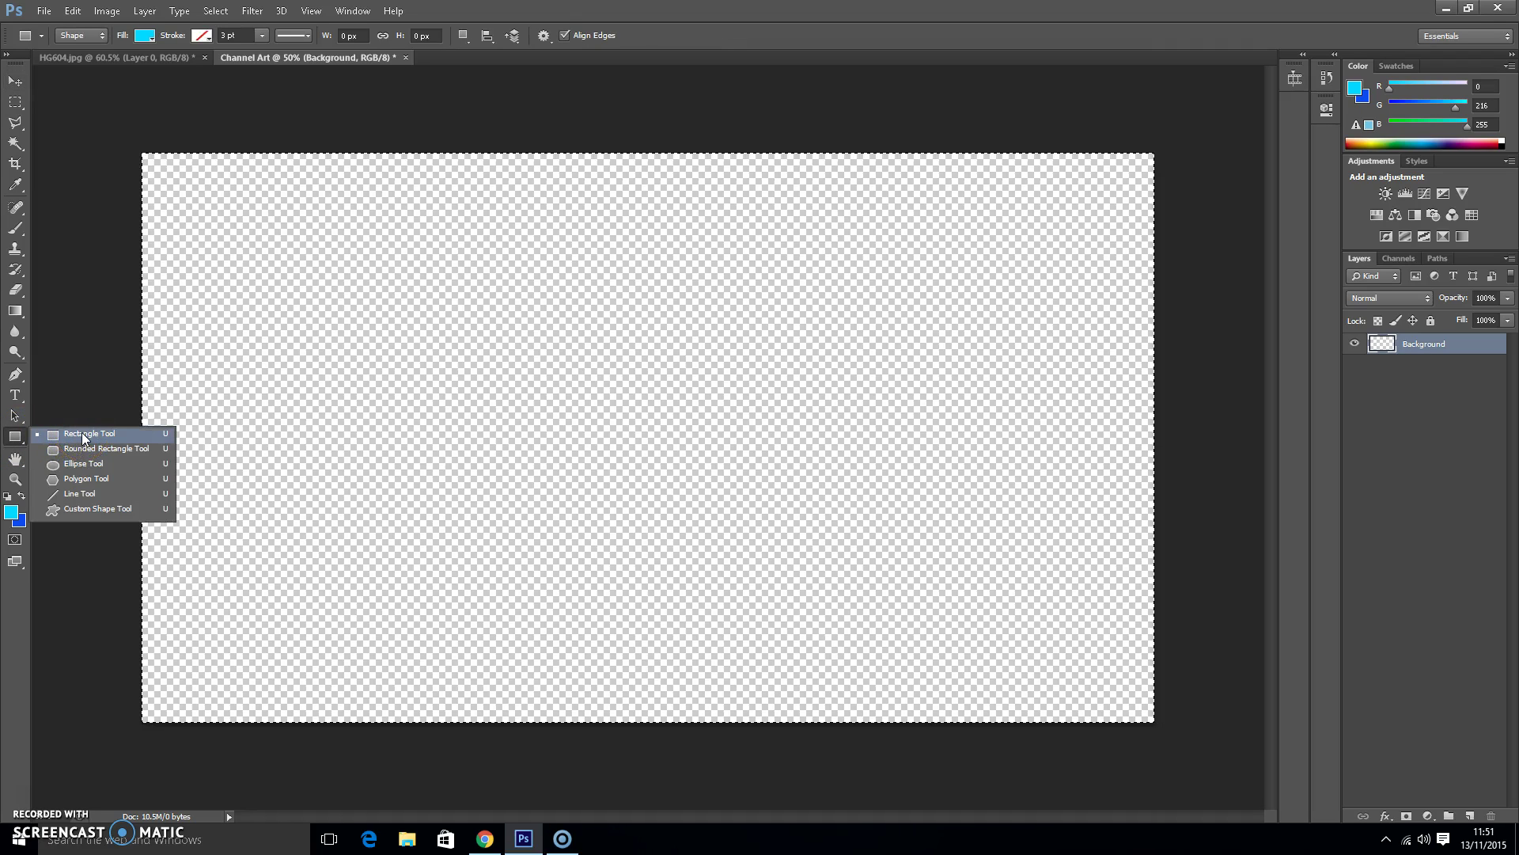
{"action": "left_click", "coordinate": [82, 389]}
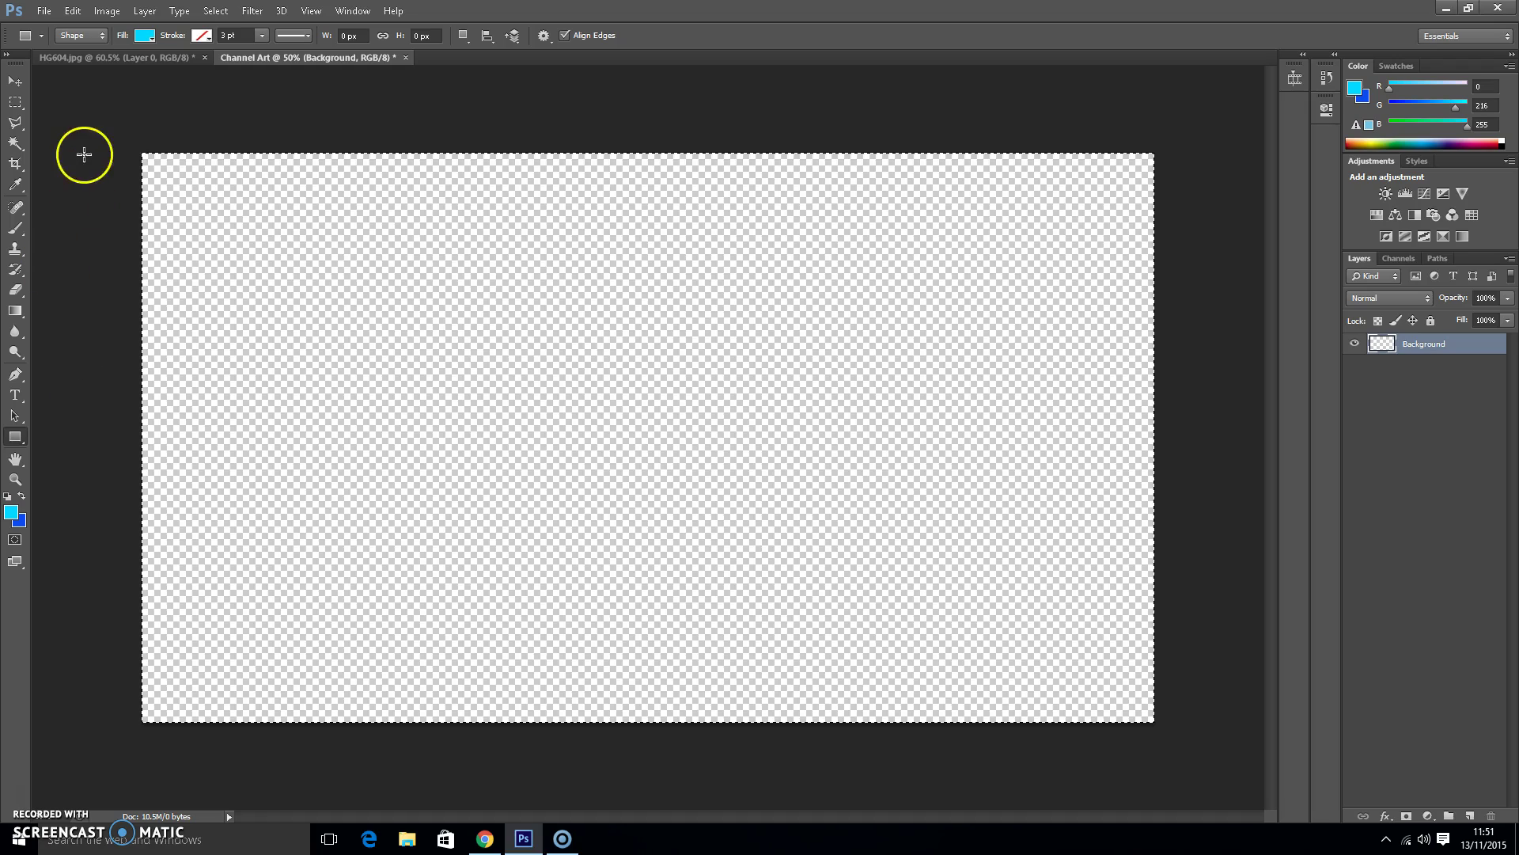
{"action": "left_click_drag", "start_coordinate": [117, 120], "coordinate": [1208, 762]}
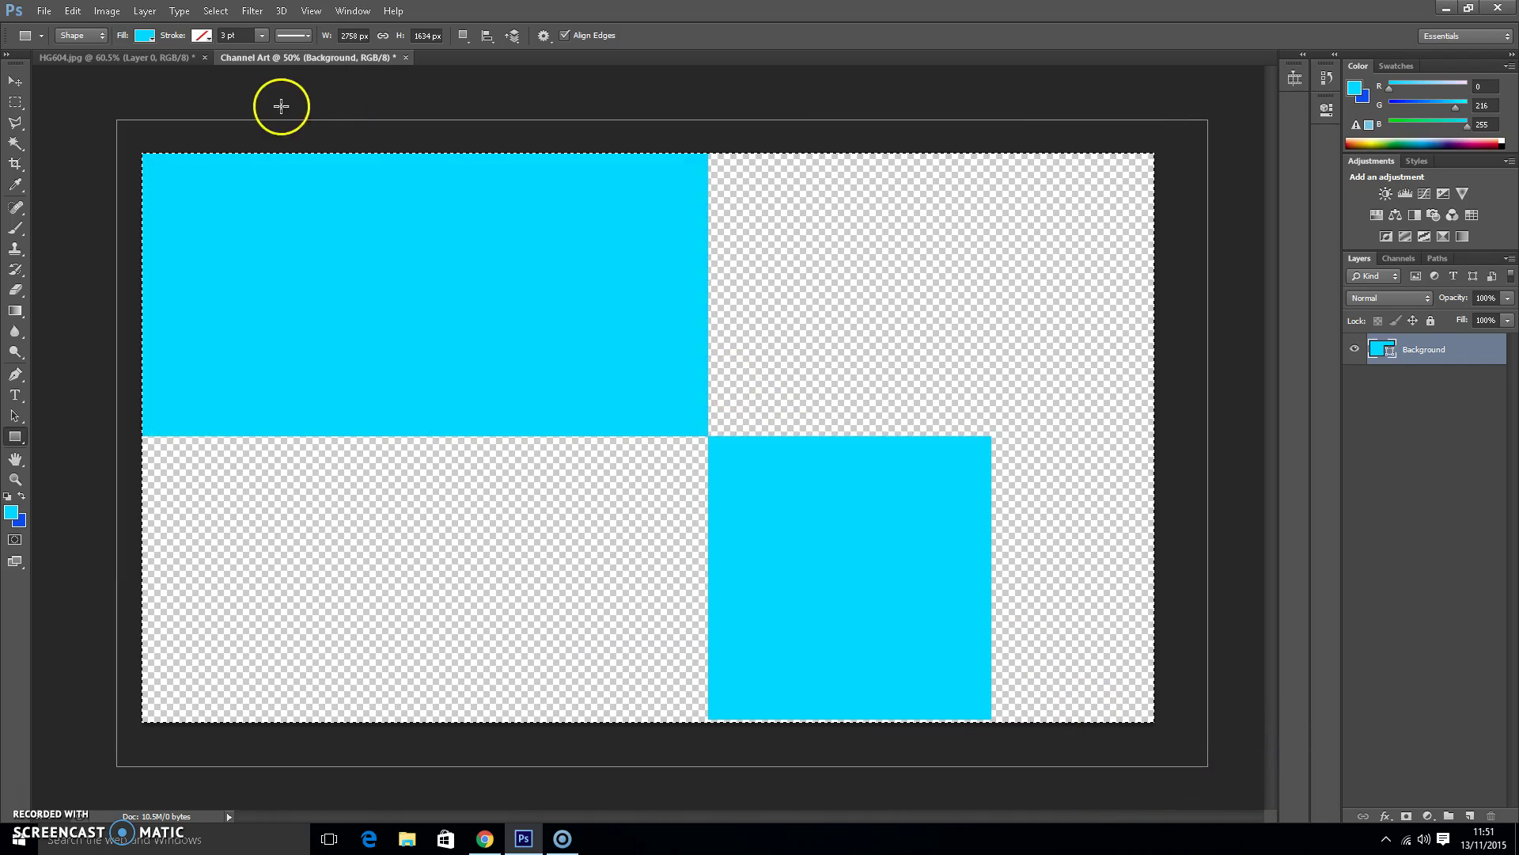
{"action": "left_click", "coordinate": [147, 37]}
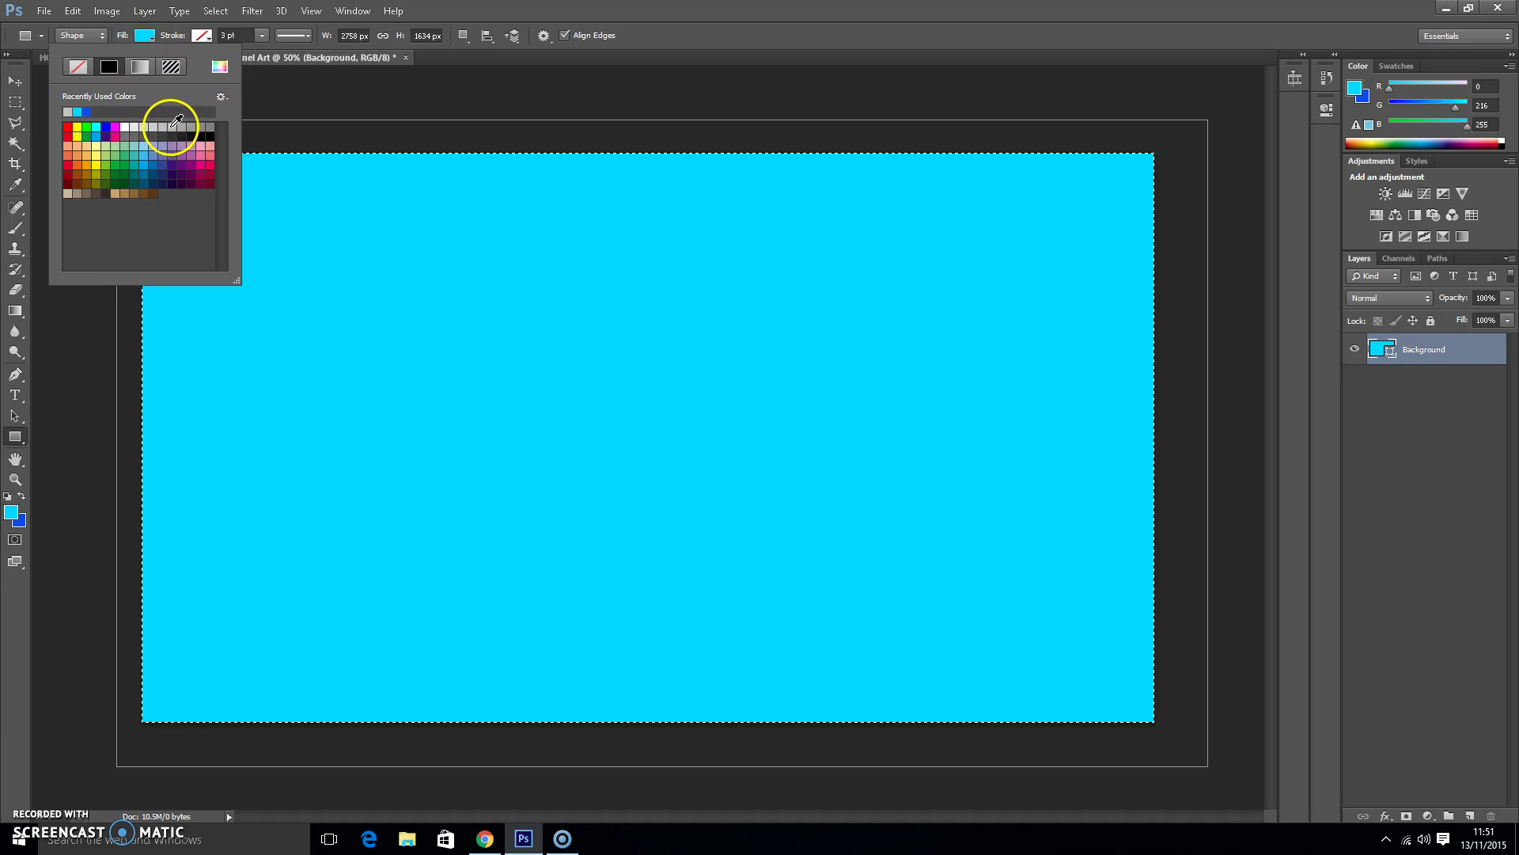
{"action": "left_click", "coordinate": [162, 125]}
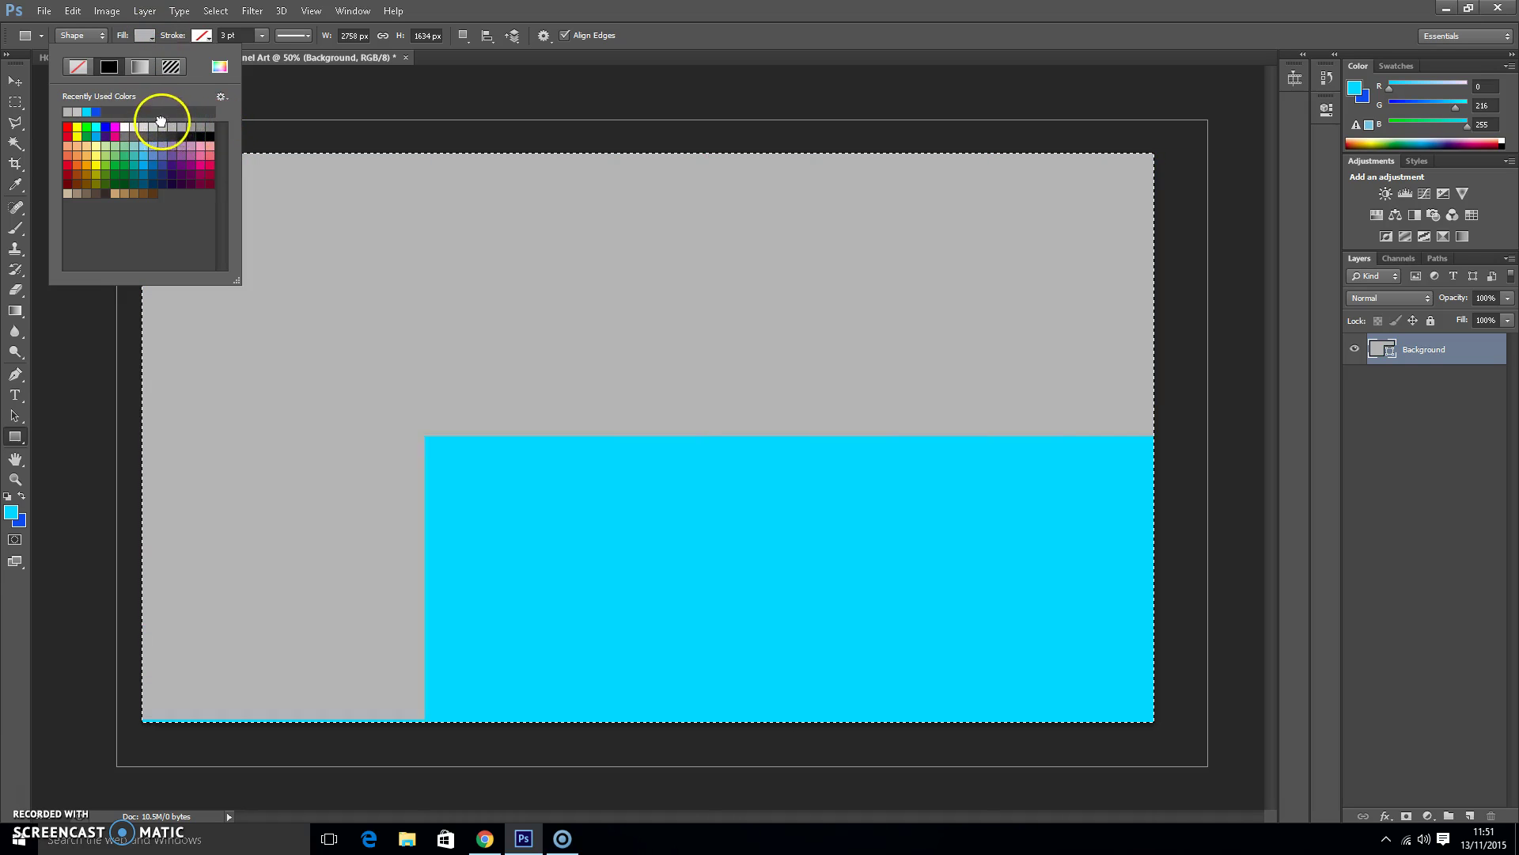
Step: Add a second grey rectangle of 2758 × 1634 px starting in the canvas's upper-left area and clear the canvas selection
{"action": "left_click", "coordinate": [388, 272]}
{"action": "left_click", "coordinate": [392, 272]}
{"action": "key", "text": "Return"}
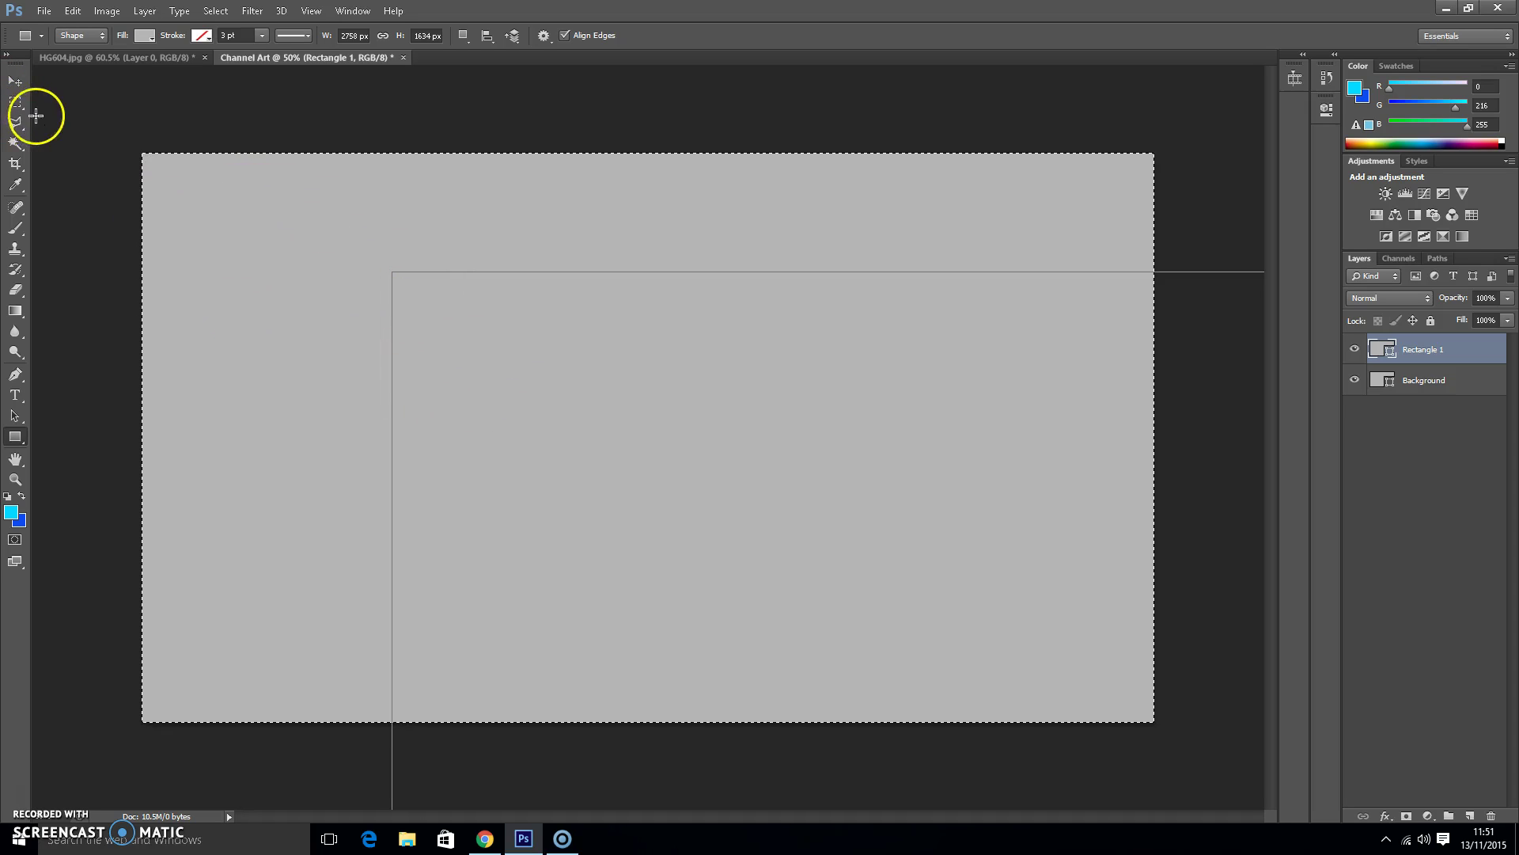
{"action": "left_click", "coordinate": [15, 145]}
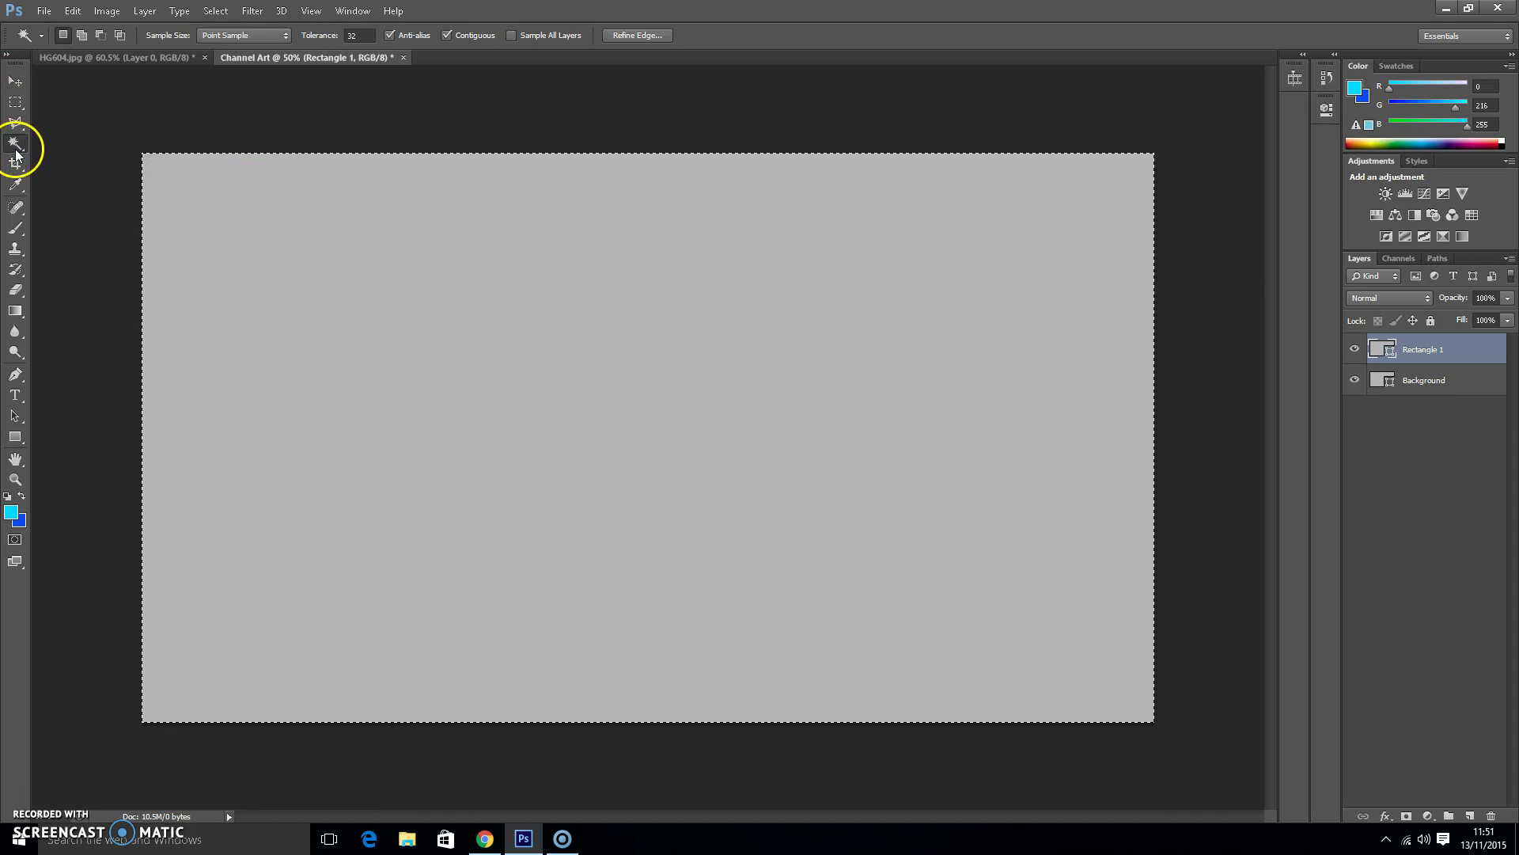
{"action": "left_click", "coordinate": [330, 299]}
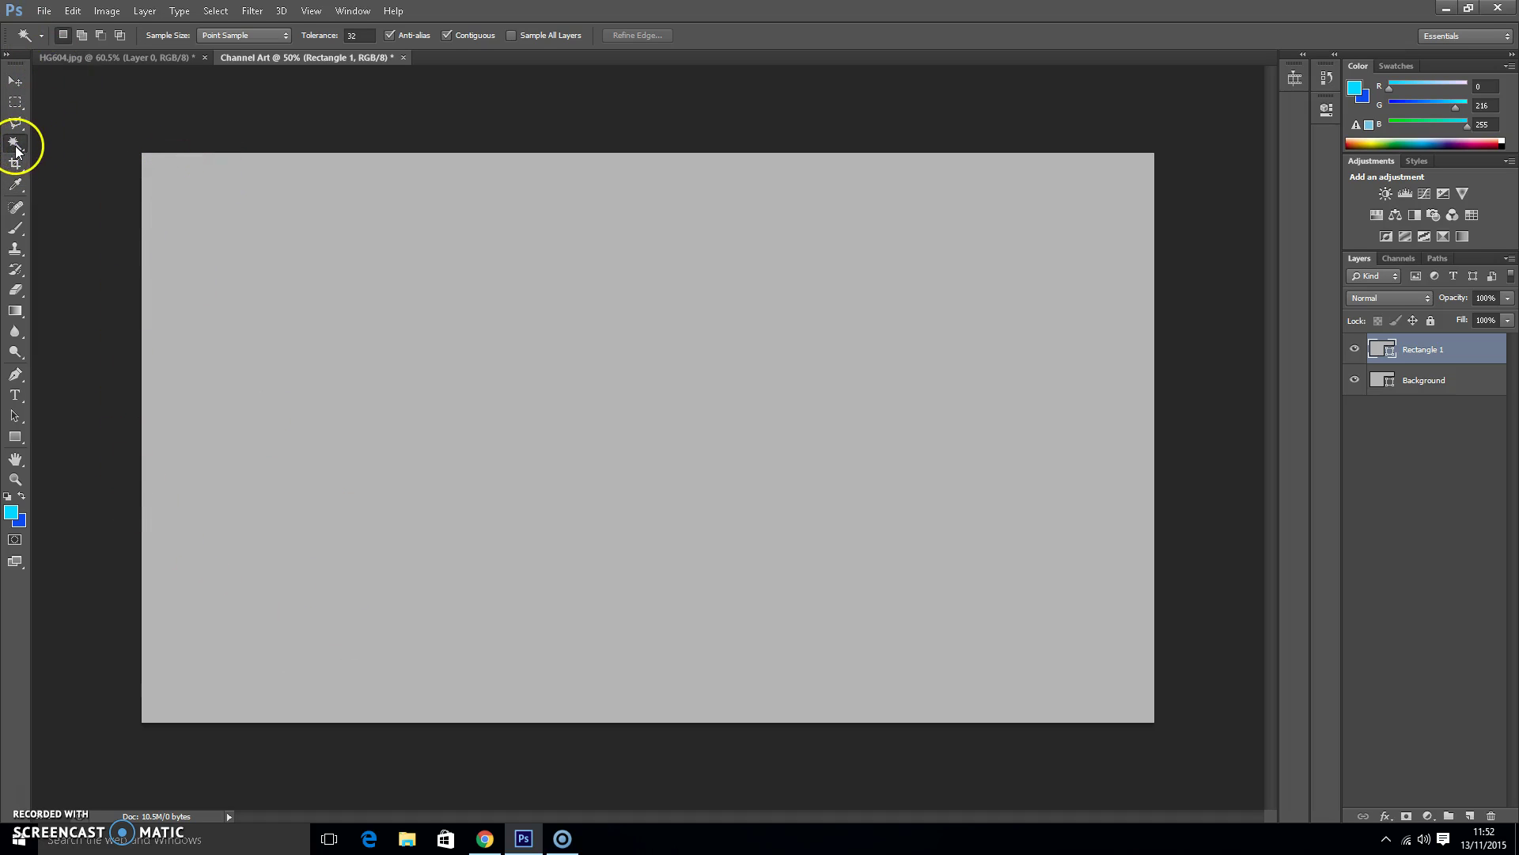
Step: Add a new empty layer above the rectangles and name it Text
{"action": "left_click", "coordinate": [16, 394]}
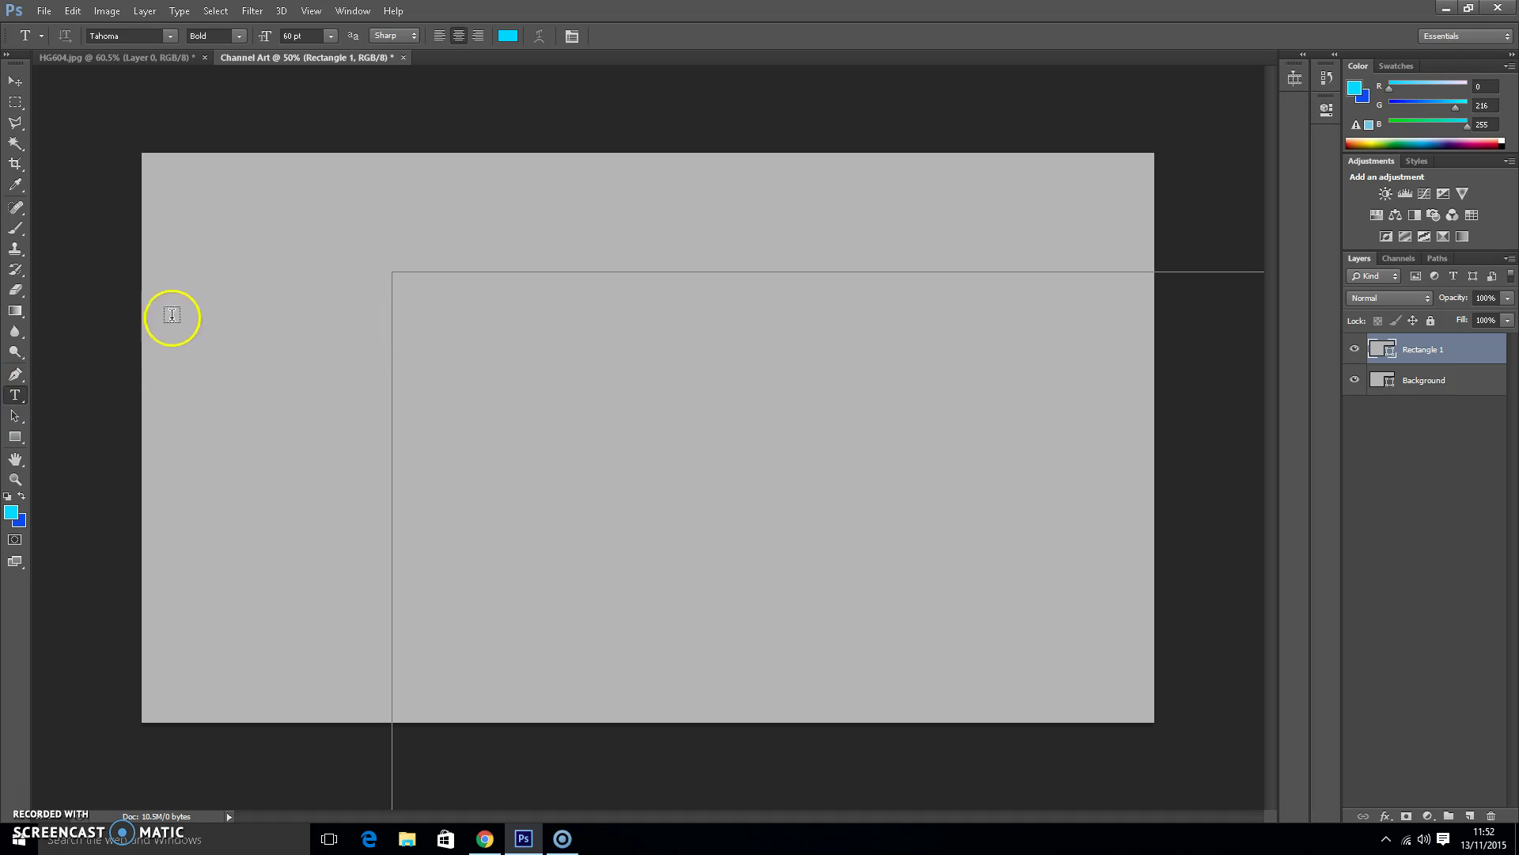
{"action": "right_click", "coordinate": [1420, 449]}
{"action": "right_click", "coordinate": [1408, 413]}
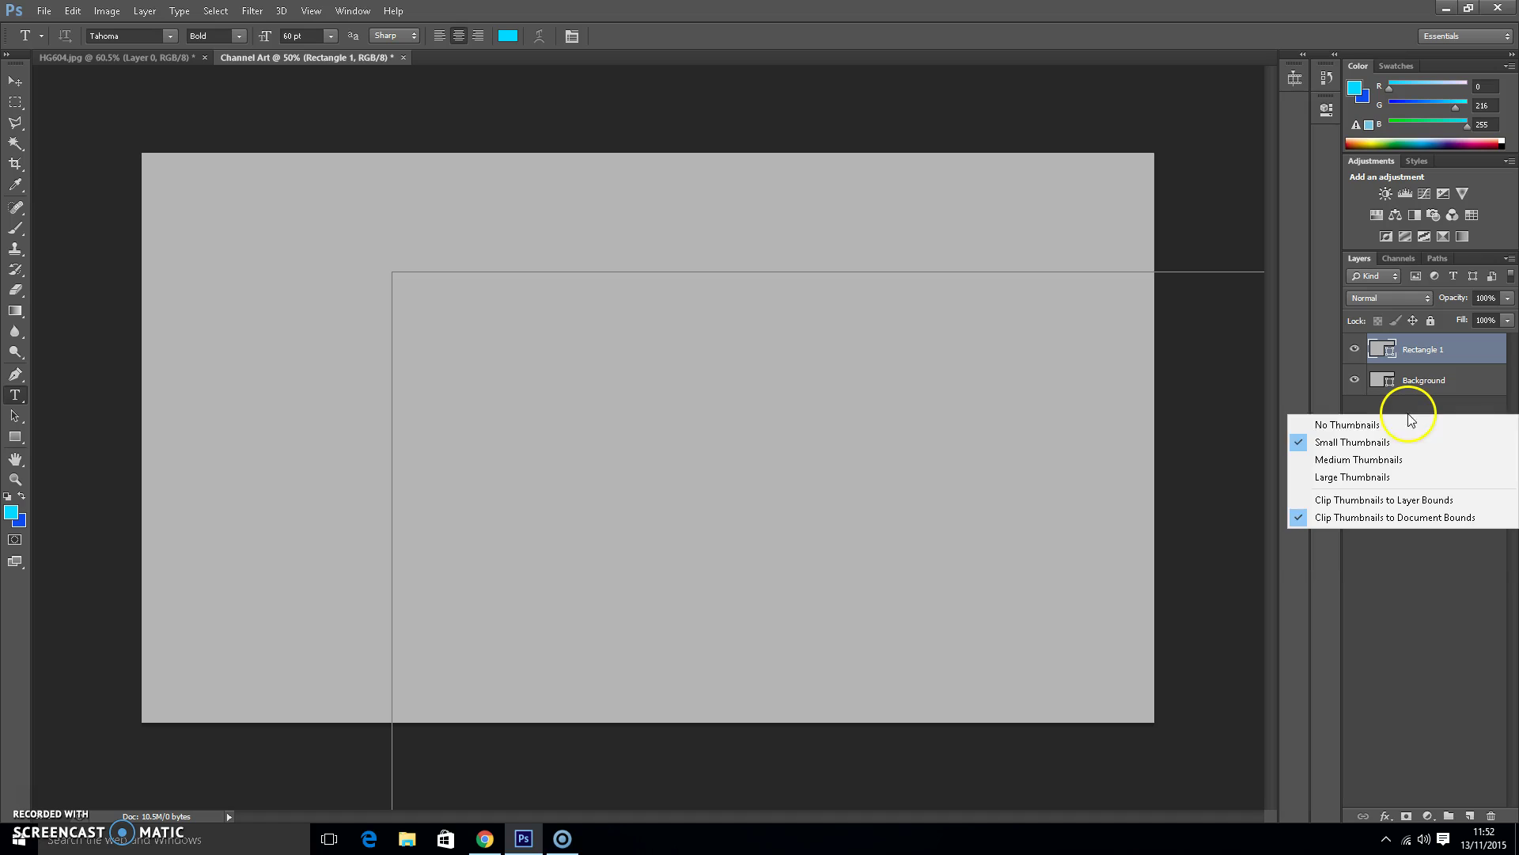
{"action": "left_click", "coordinate": [1453, 645]}
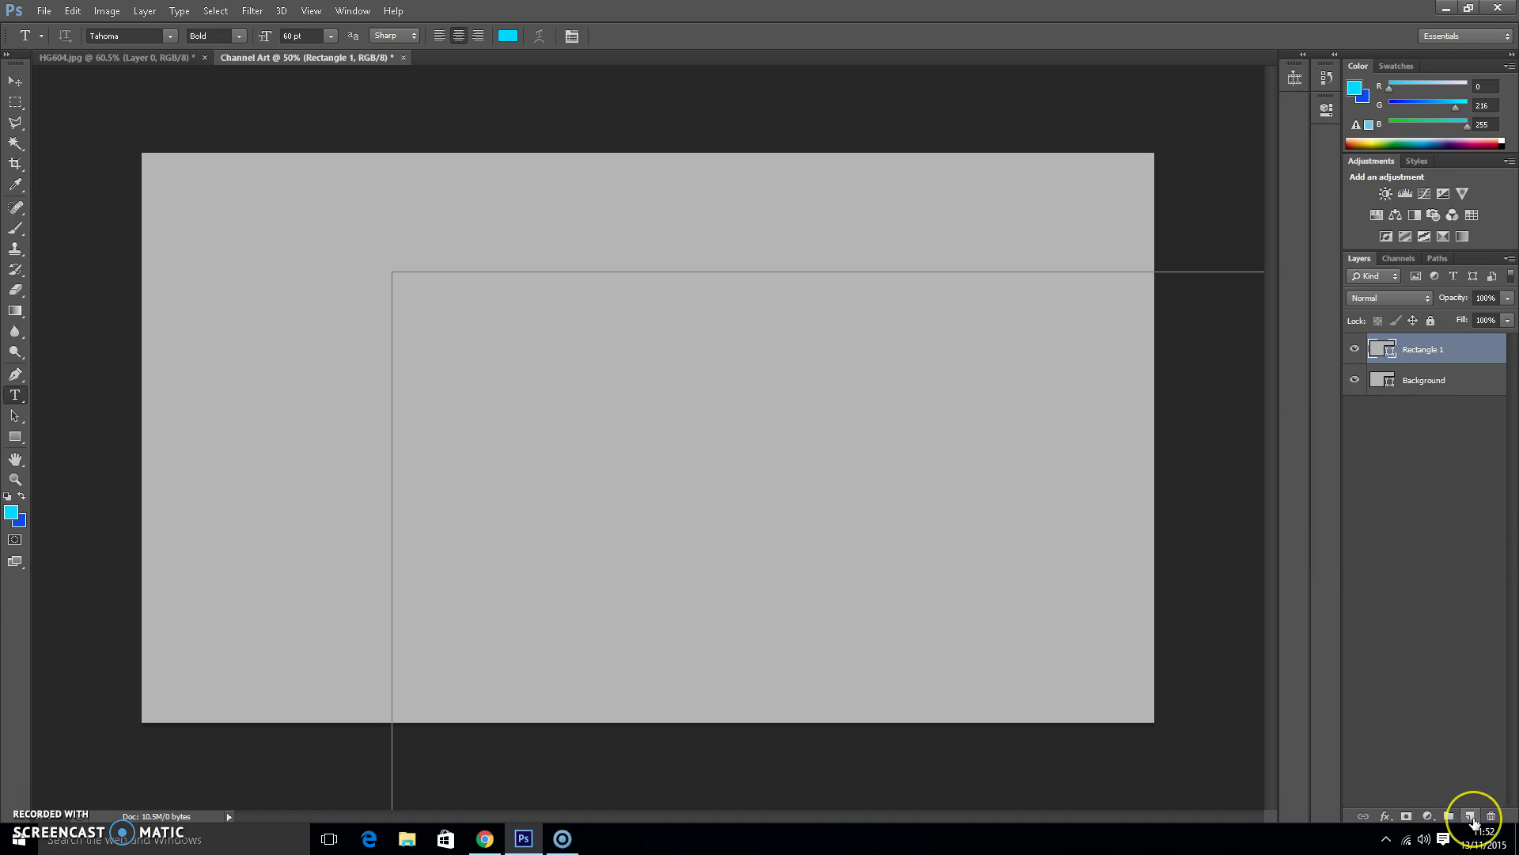
{"action": "left_click", "coordinate": [1470, 816]}
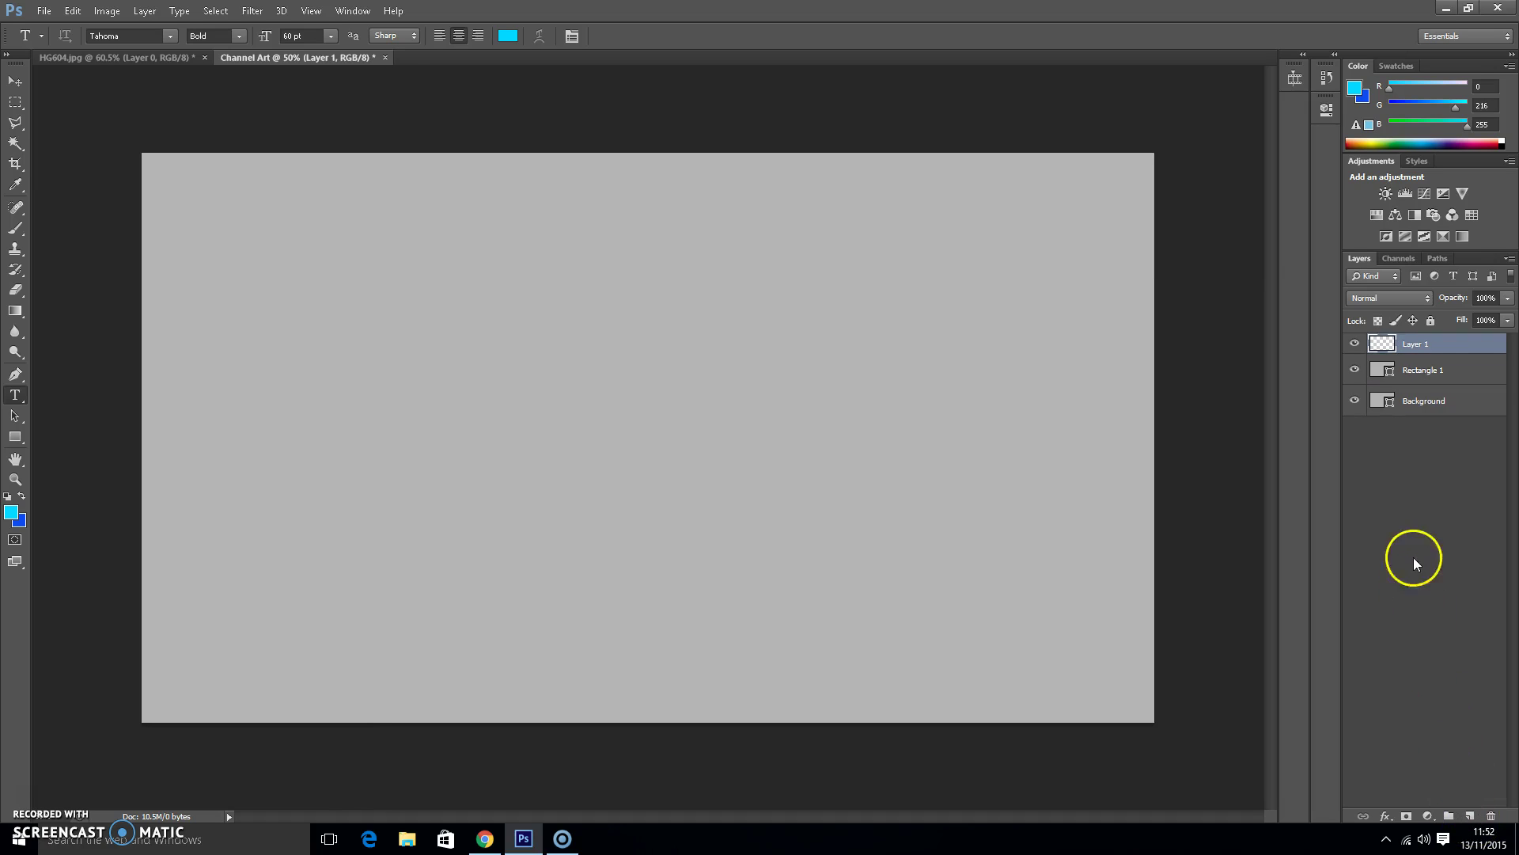
{"action": "right_click", "coordinate": [1415, 344]}
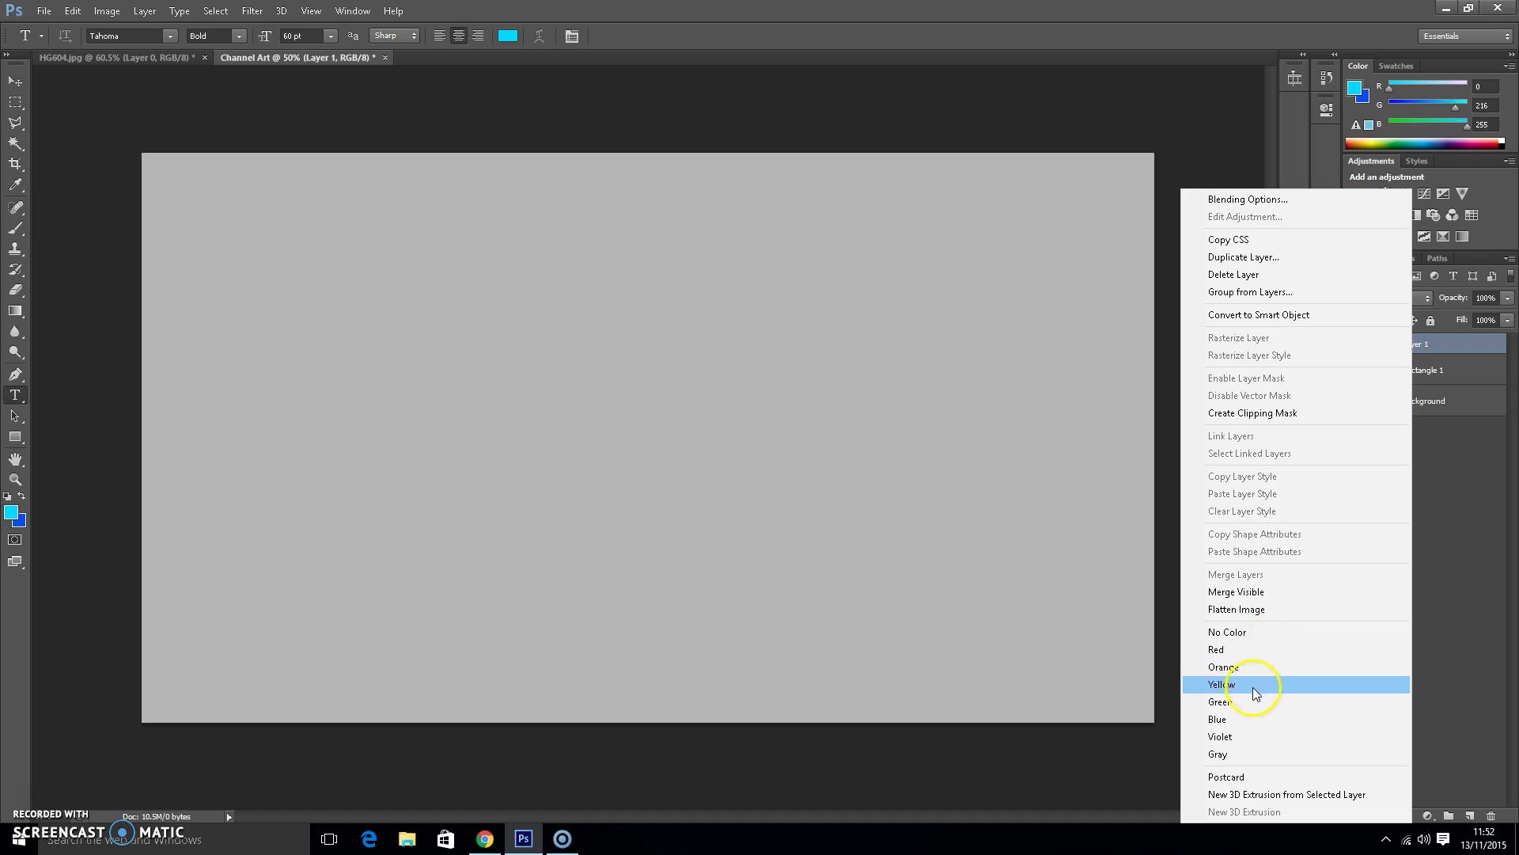
{"action": "left_click", "coordinate": [1429, 348]}
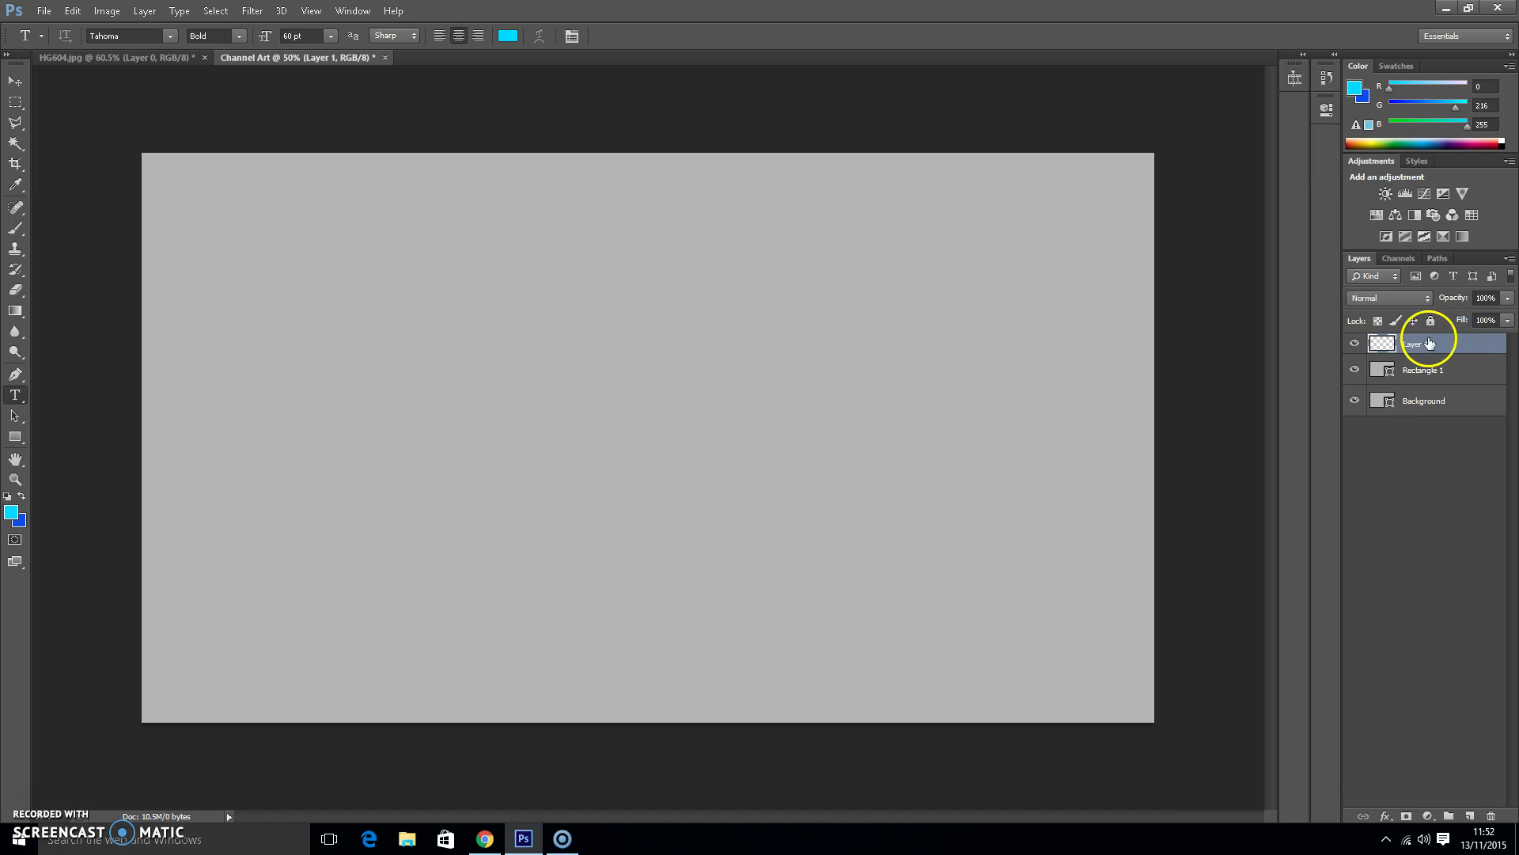
{"action": "double_click", "coordinate": [1429, 348]}
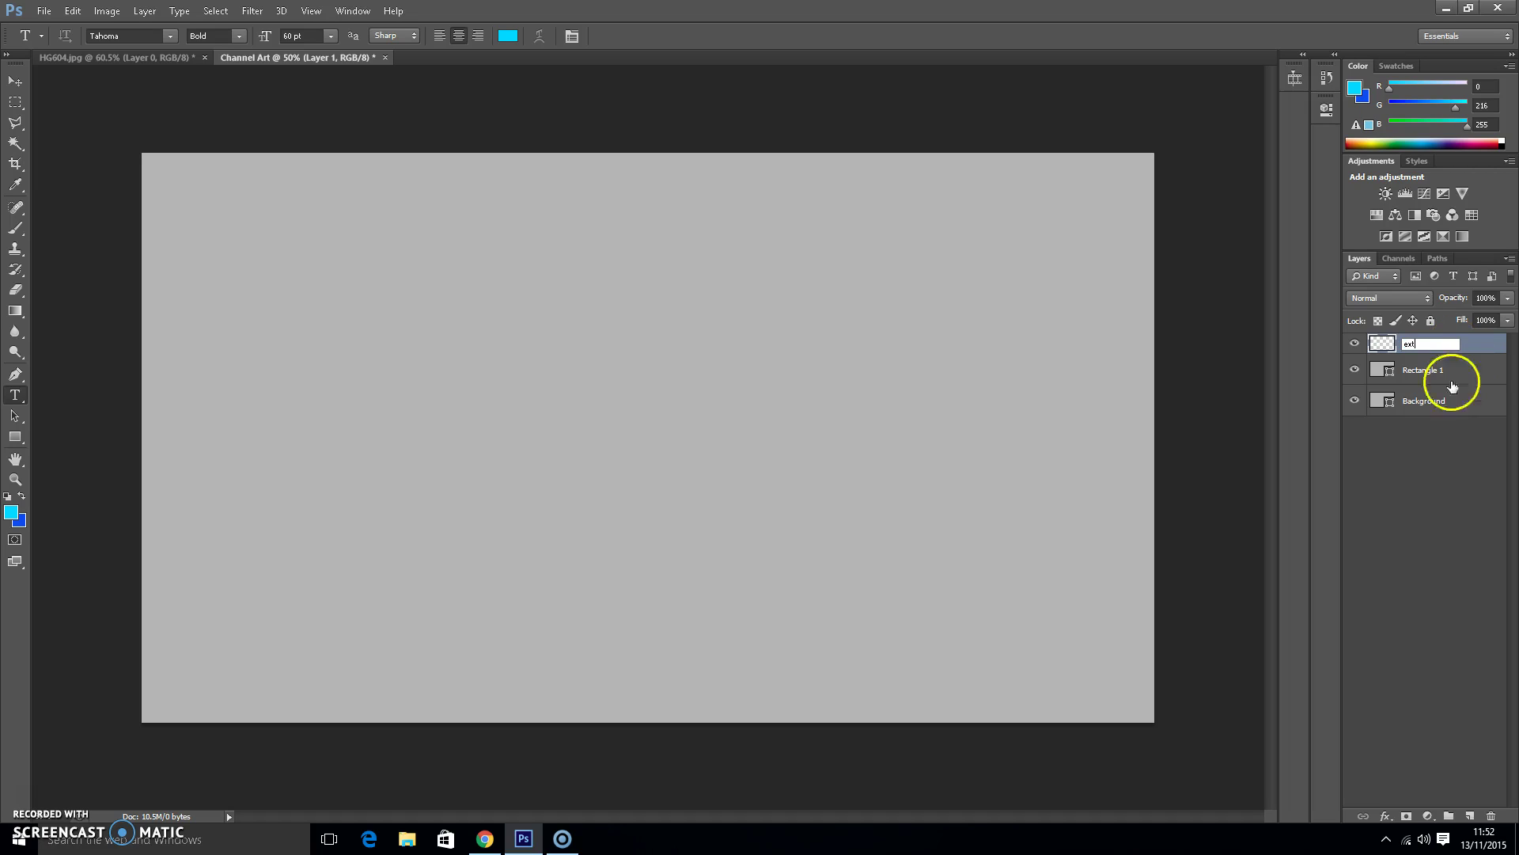
{"action": "type", "text": "T"}
{"action": "left_click", "coordinate": [1417, 497]}
Step: Add the text "FunnyGames How-To Channel" in Tahoma Bold 60 pt and move it right, closer to the canvas centre
{"action": "left_click", "coordinate": [425, 399]}
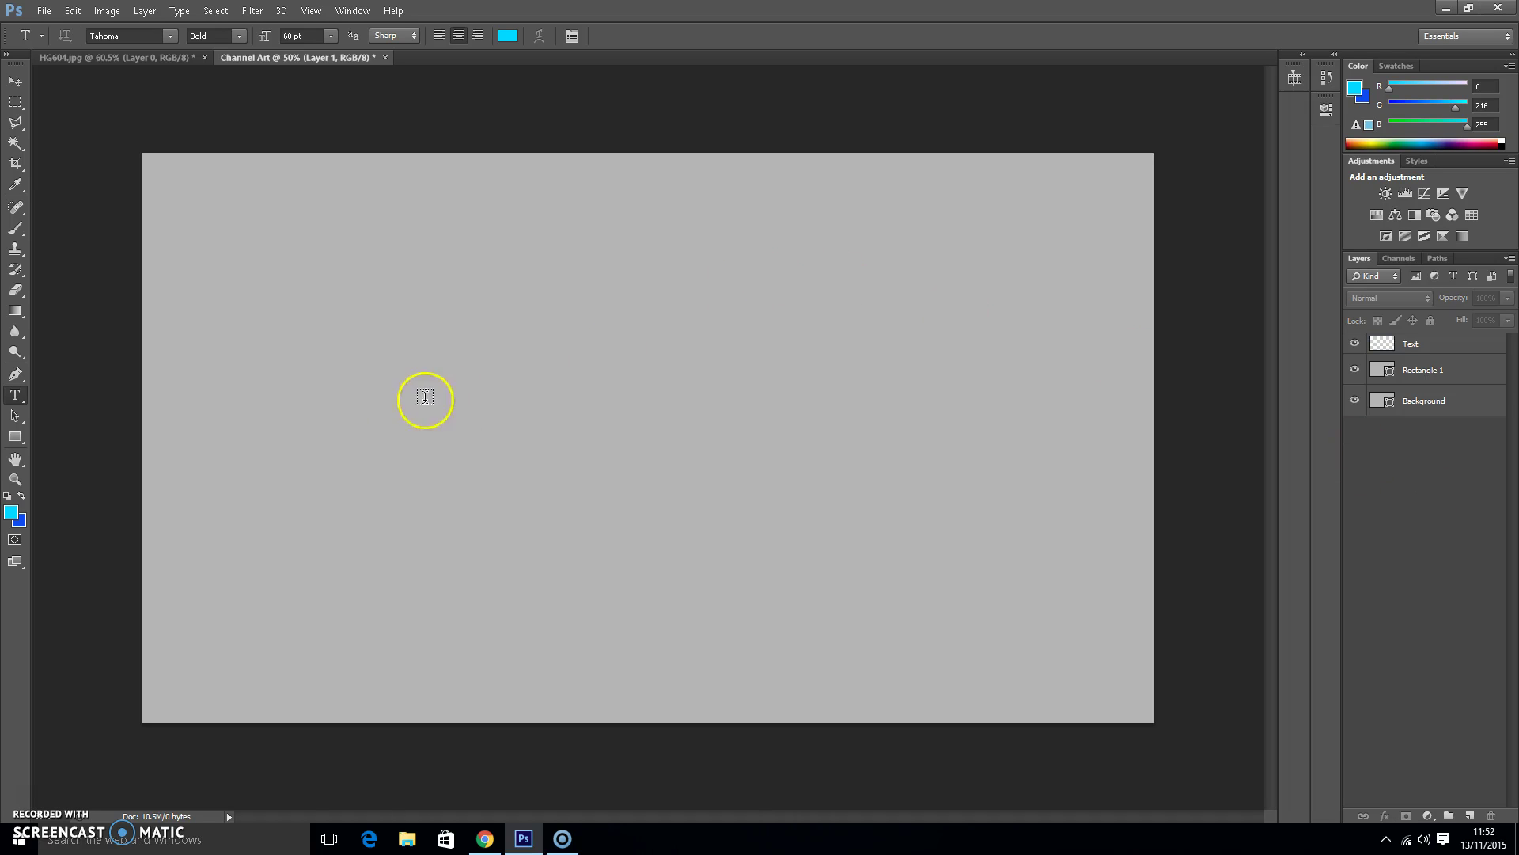
{"action": "left_click", "coordinate": [541, 421]}
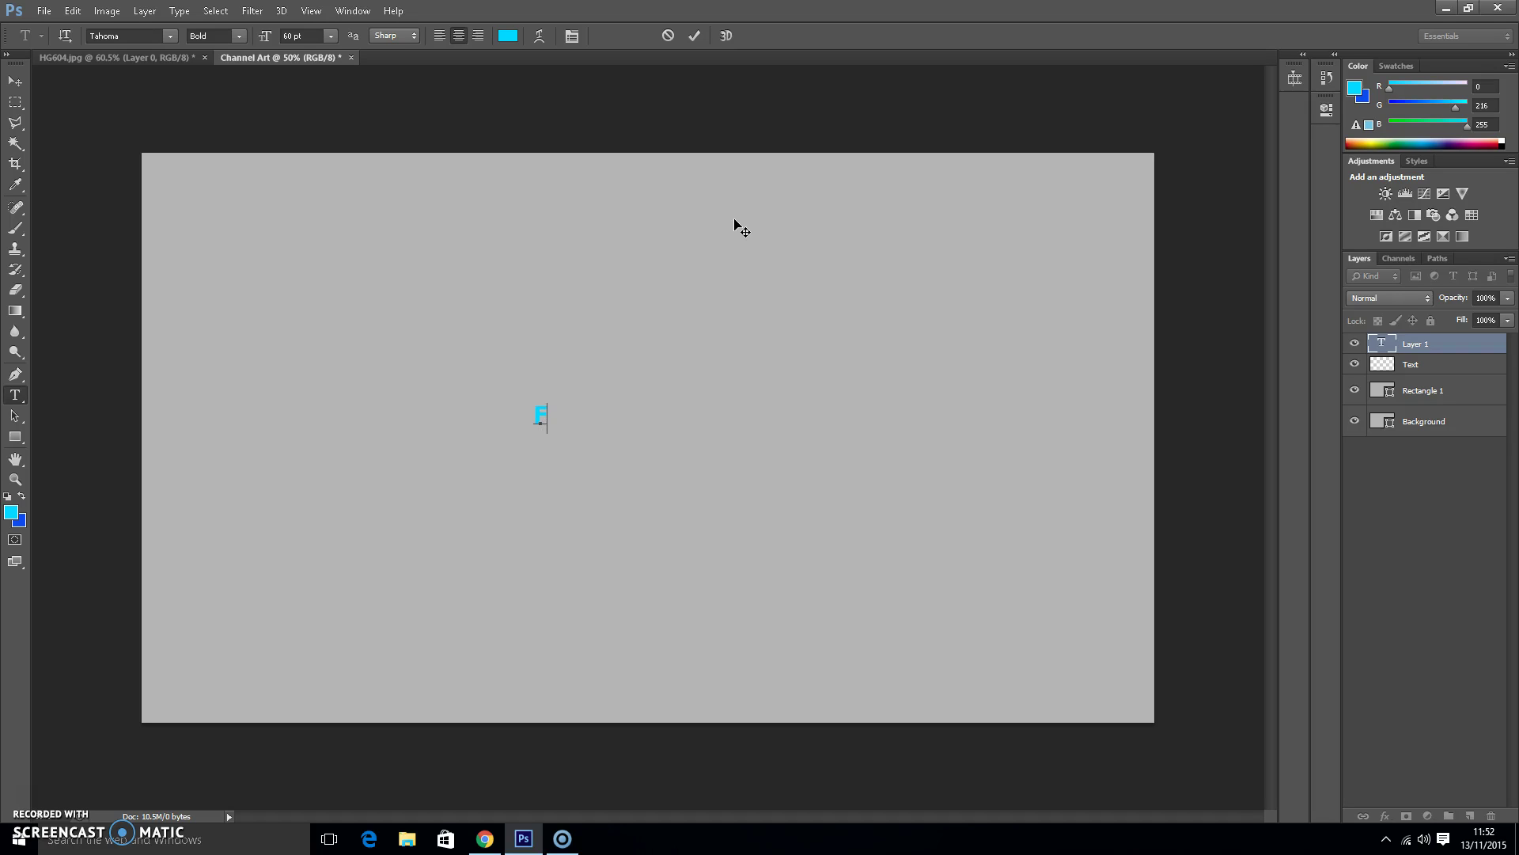
{"action": "type", "text": "FunnyGames"}
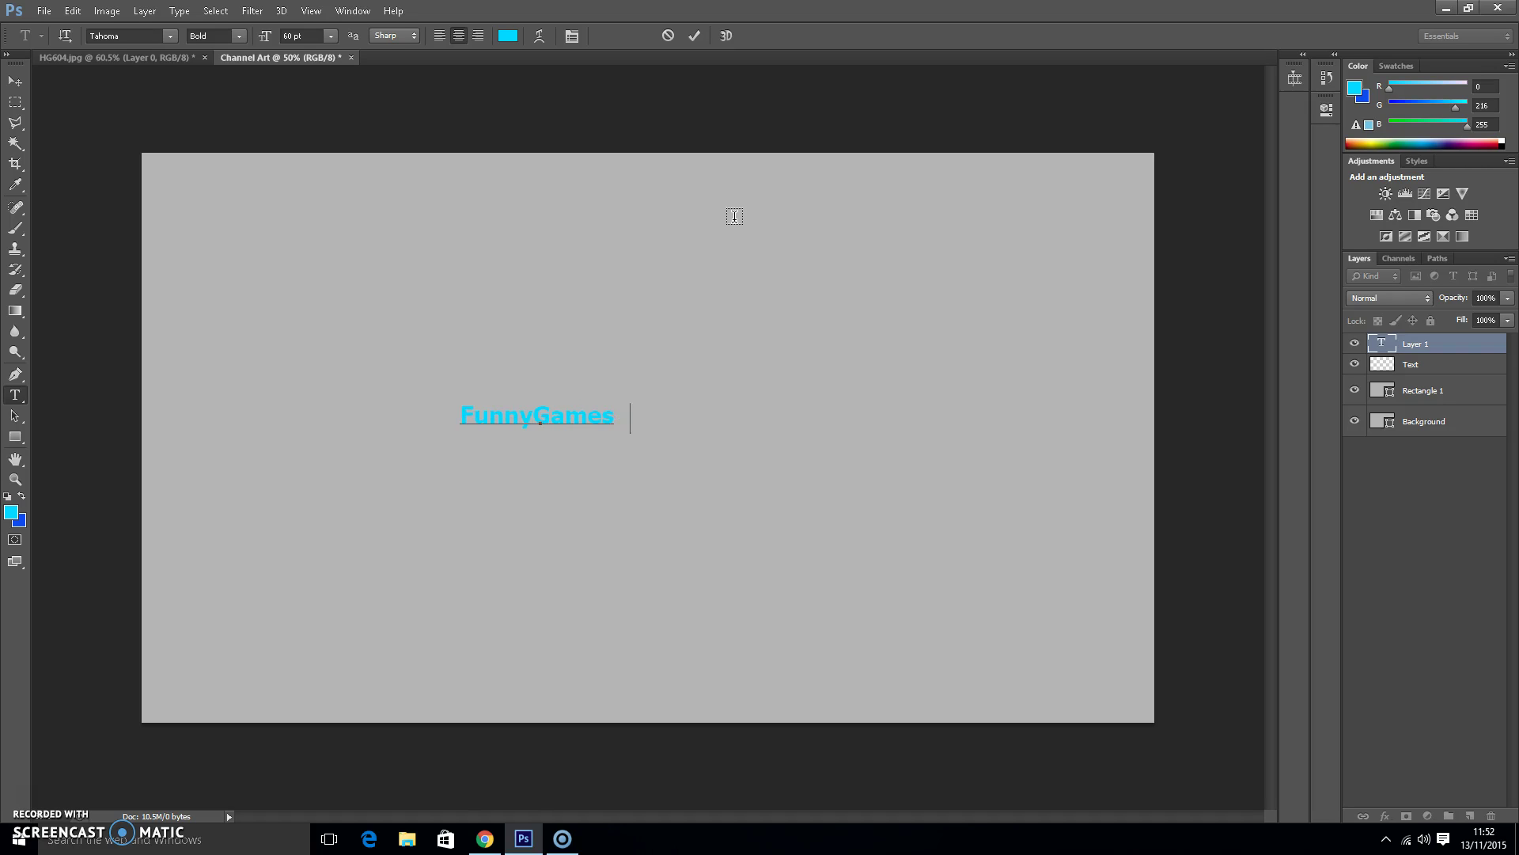
{"action": "type", "text": " How-"}
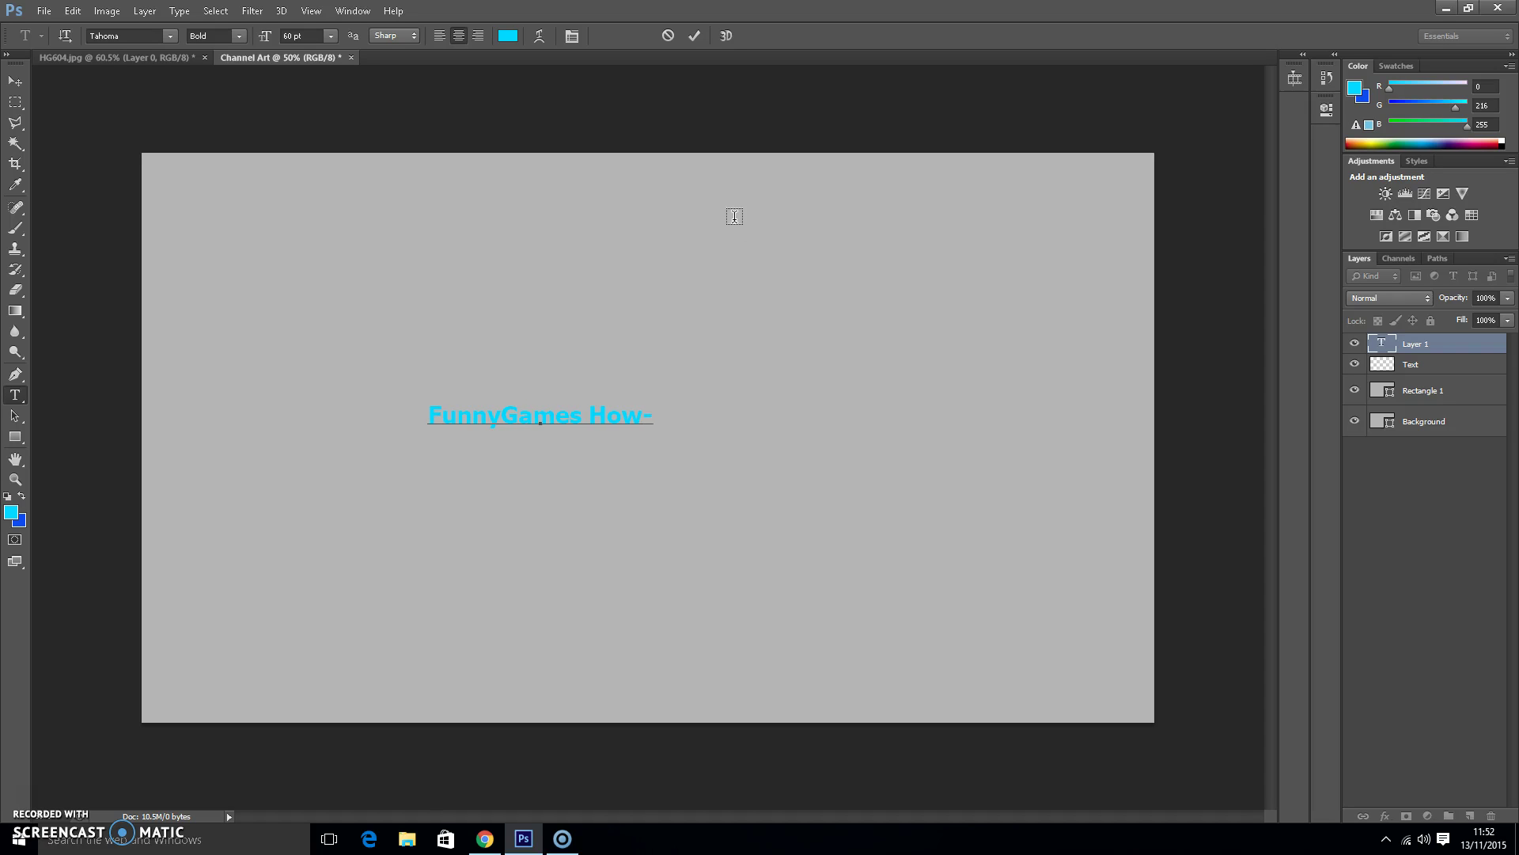
{"action": "type", "text": "To"}
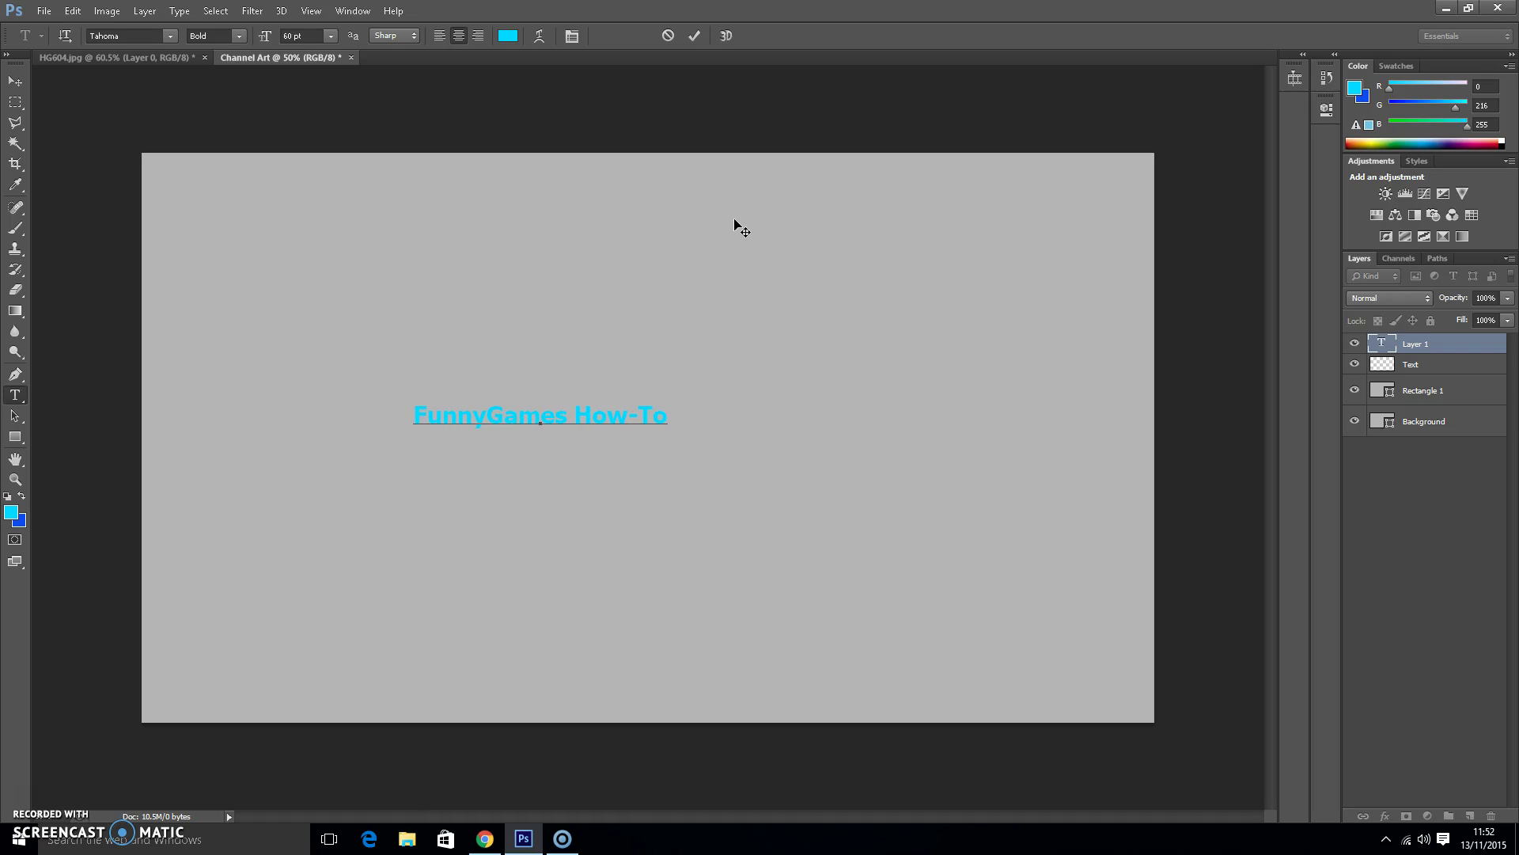
{"action": "type", "text": " Channel"}
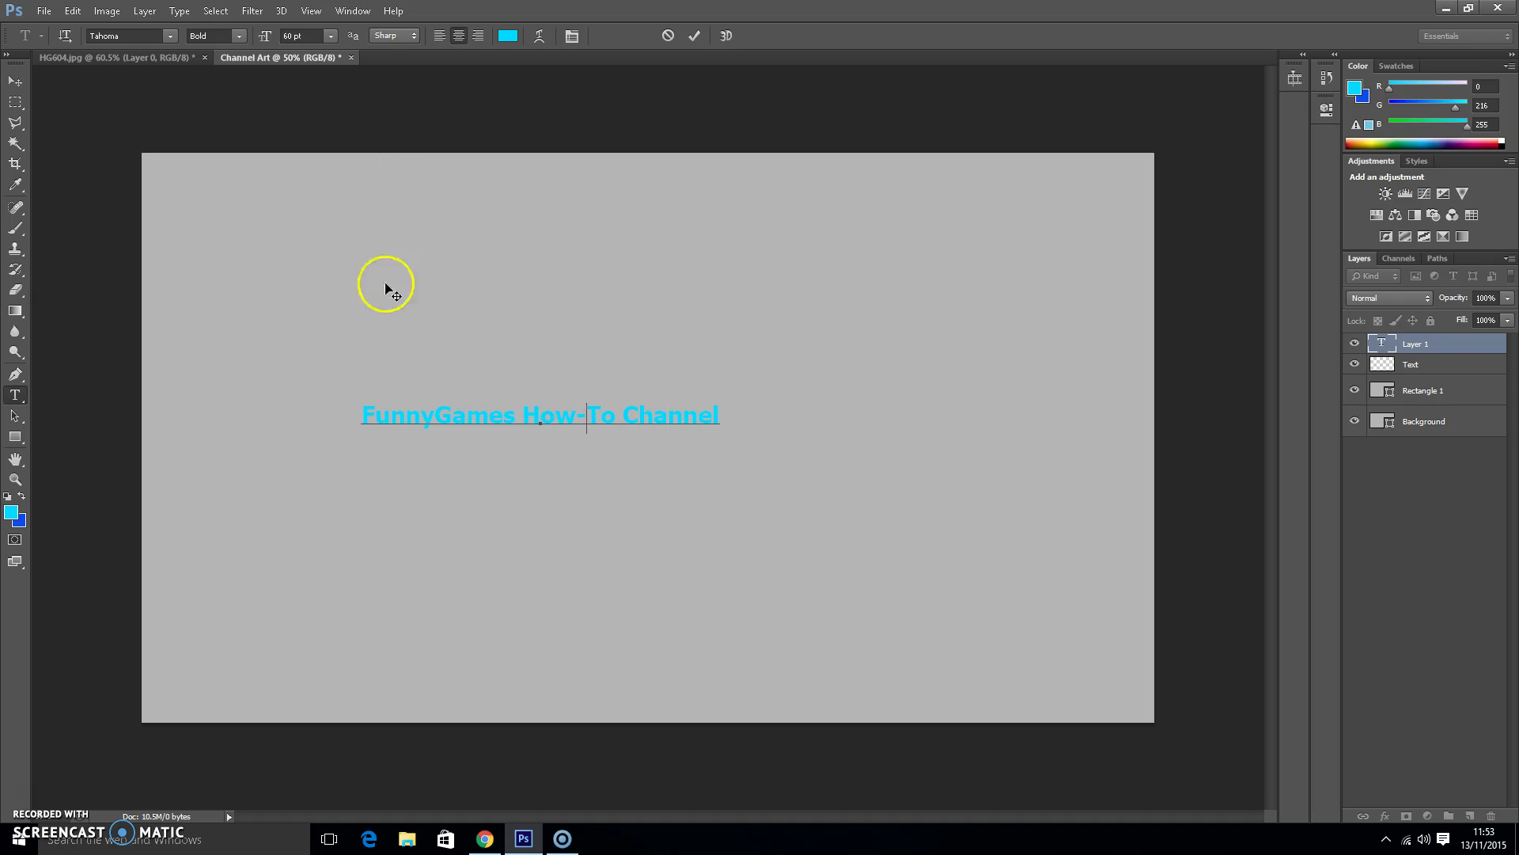
{"action": "left_click", "coordinate": [20, 82]}
{"action": "left_click_drag", "start_coordinate": [529, 424], "coordinate": [596, 426]}
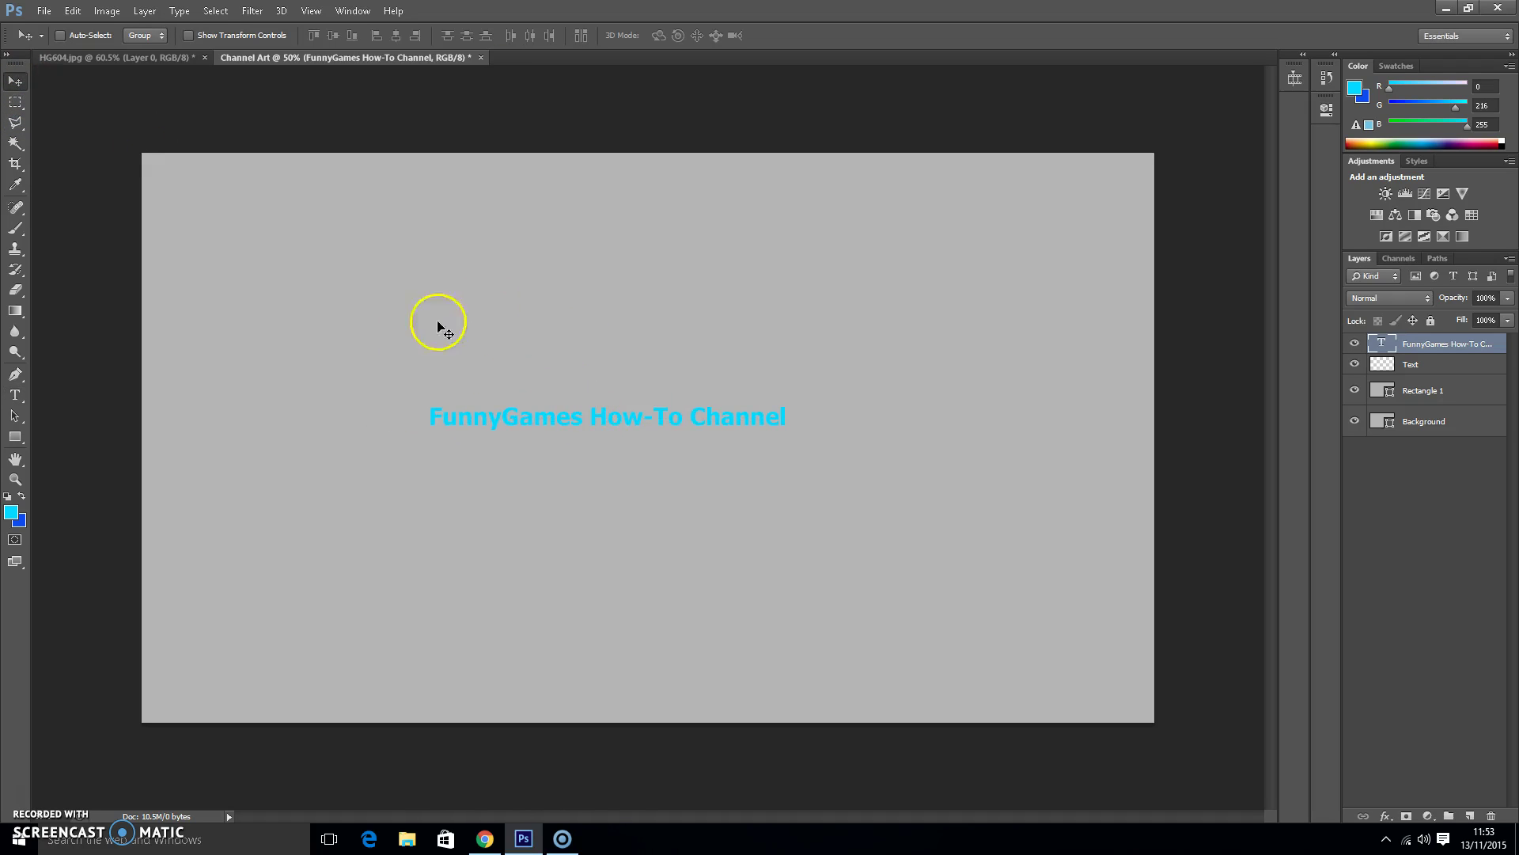
Step: Try to recolour the title to teal #269db3 and raise its size to 72 pt
{"action": "left_click", "coordinate": [16, 395]}
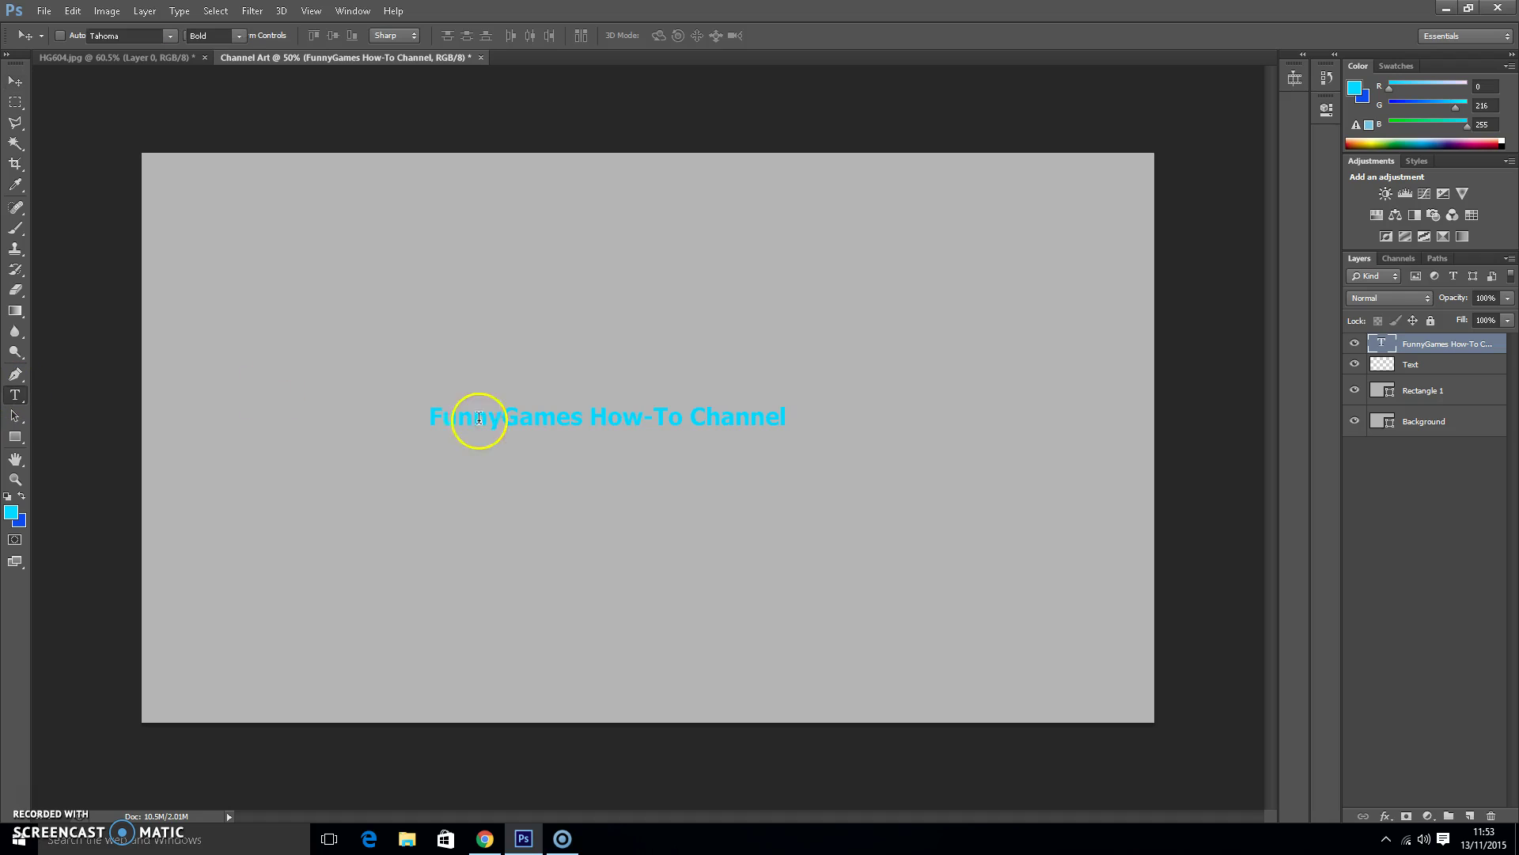
{"action": "left_click", "coordinate": [603, 416]}
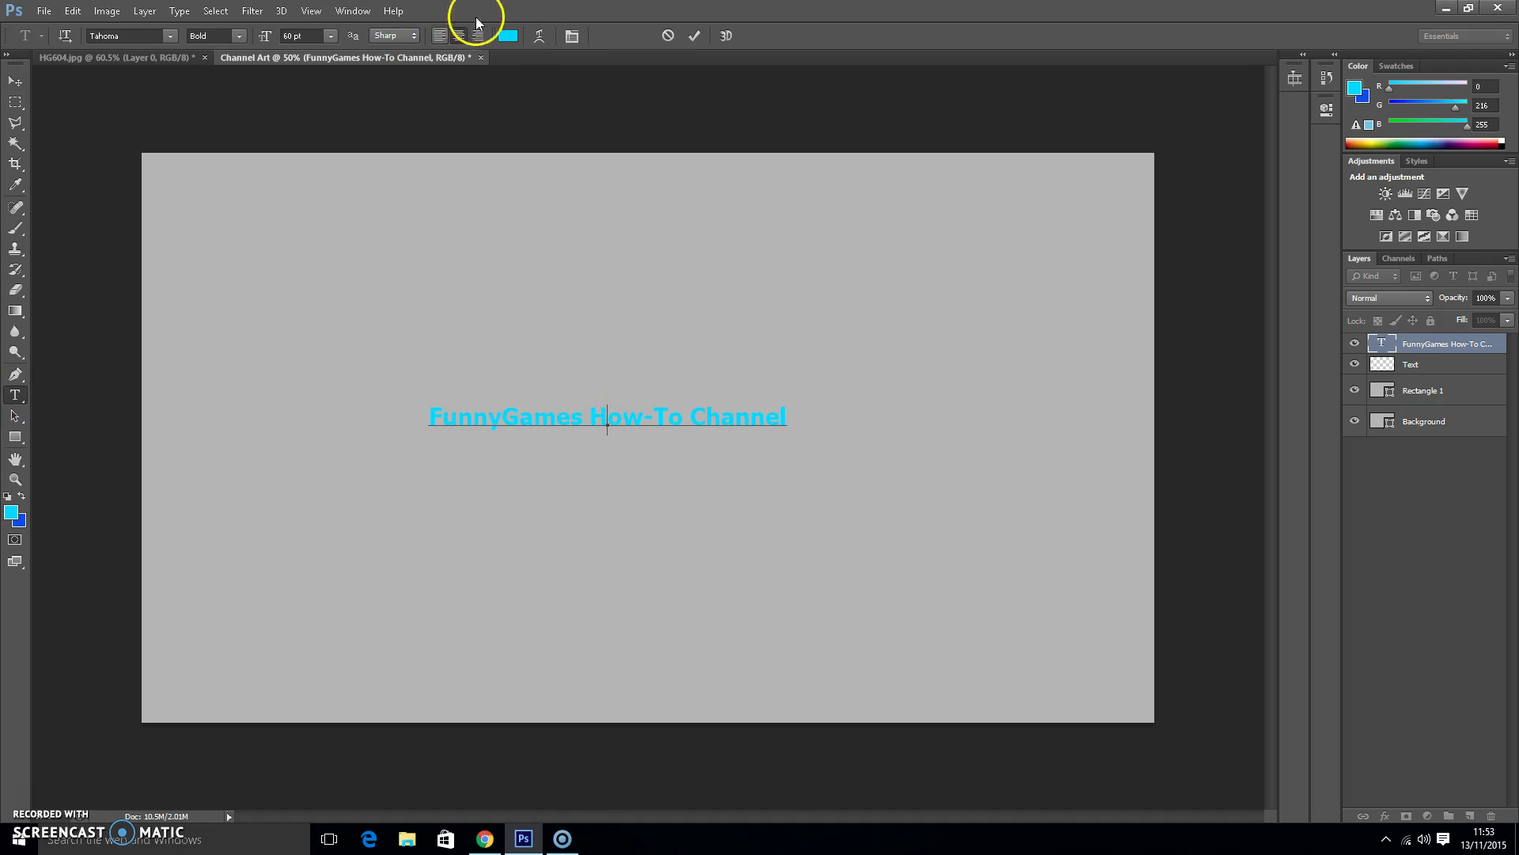
{"action": "left_click", "coordinate": [508, 36]}
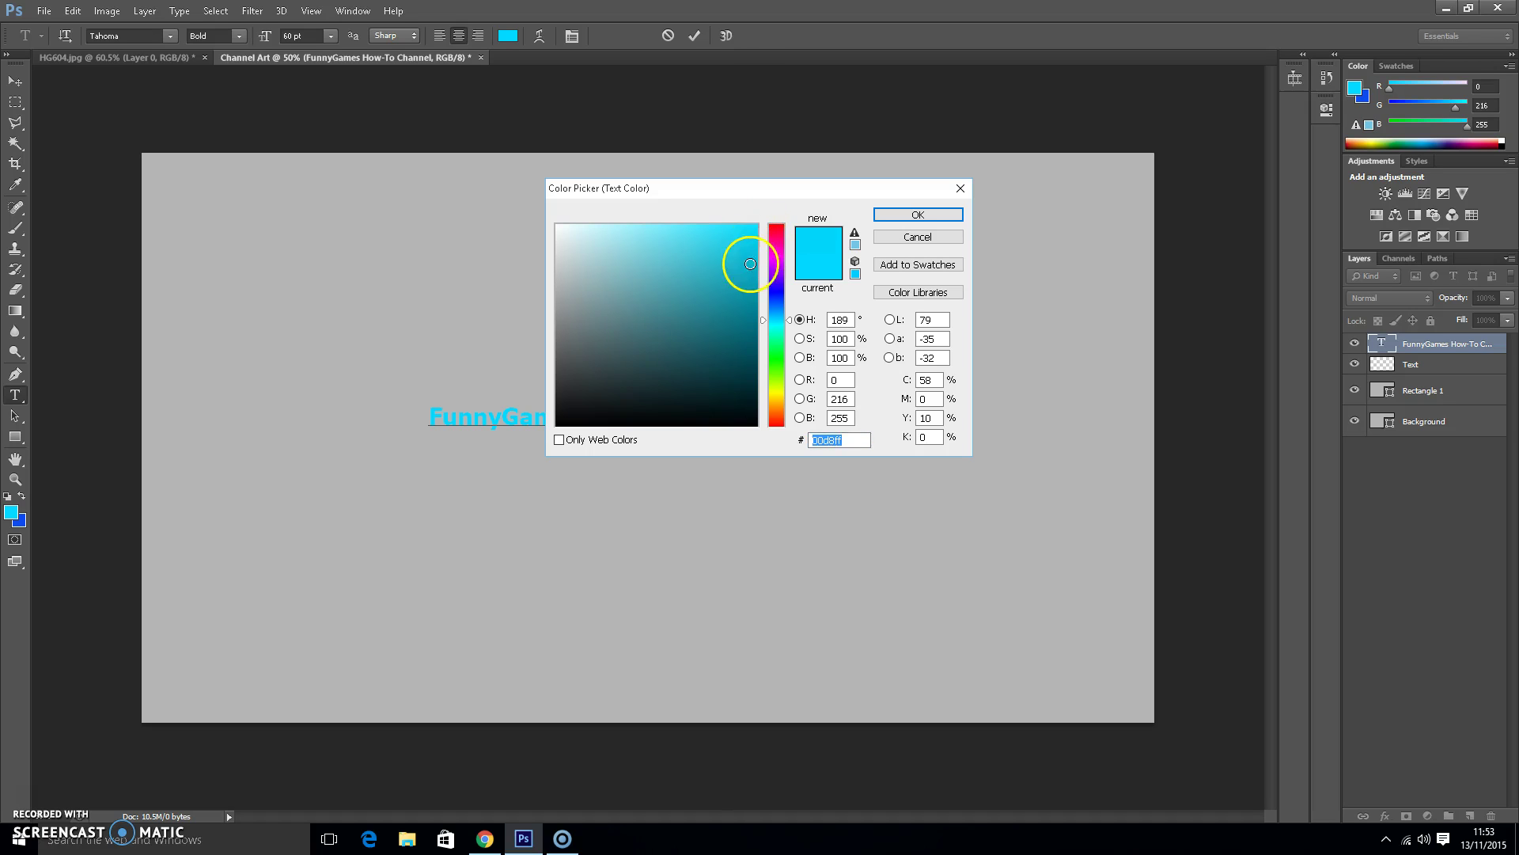
{"action": "left_click", "coordinate": [750, 266]}
{"action": "left_click_drag", "start_coordinate": [748, 274], "coordinate": [701, 254]}
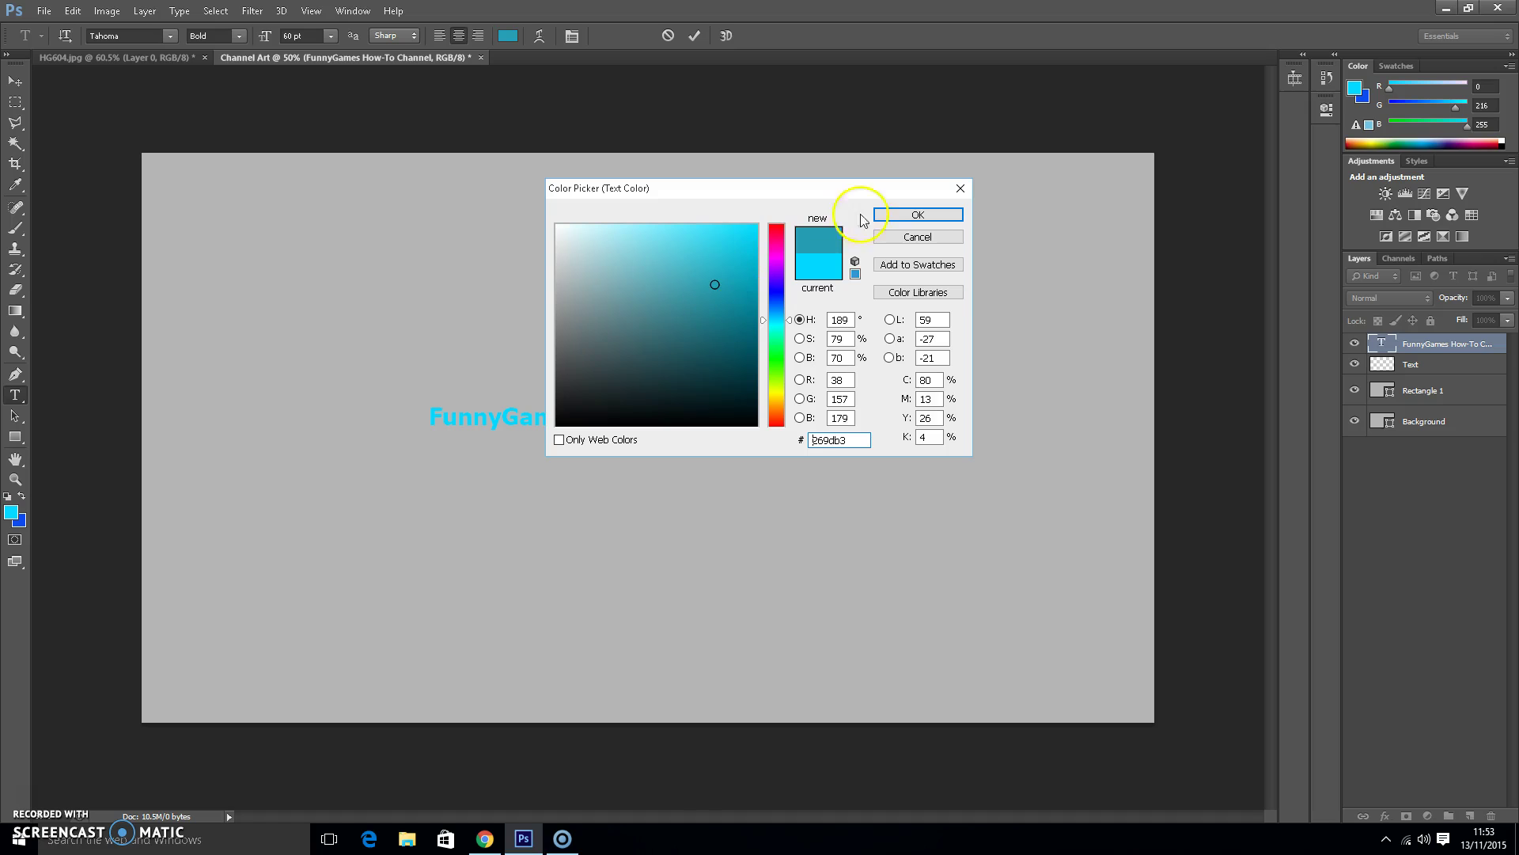
{"action": "left_click", "coordinate": [917, 216]}
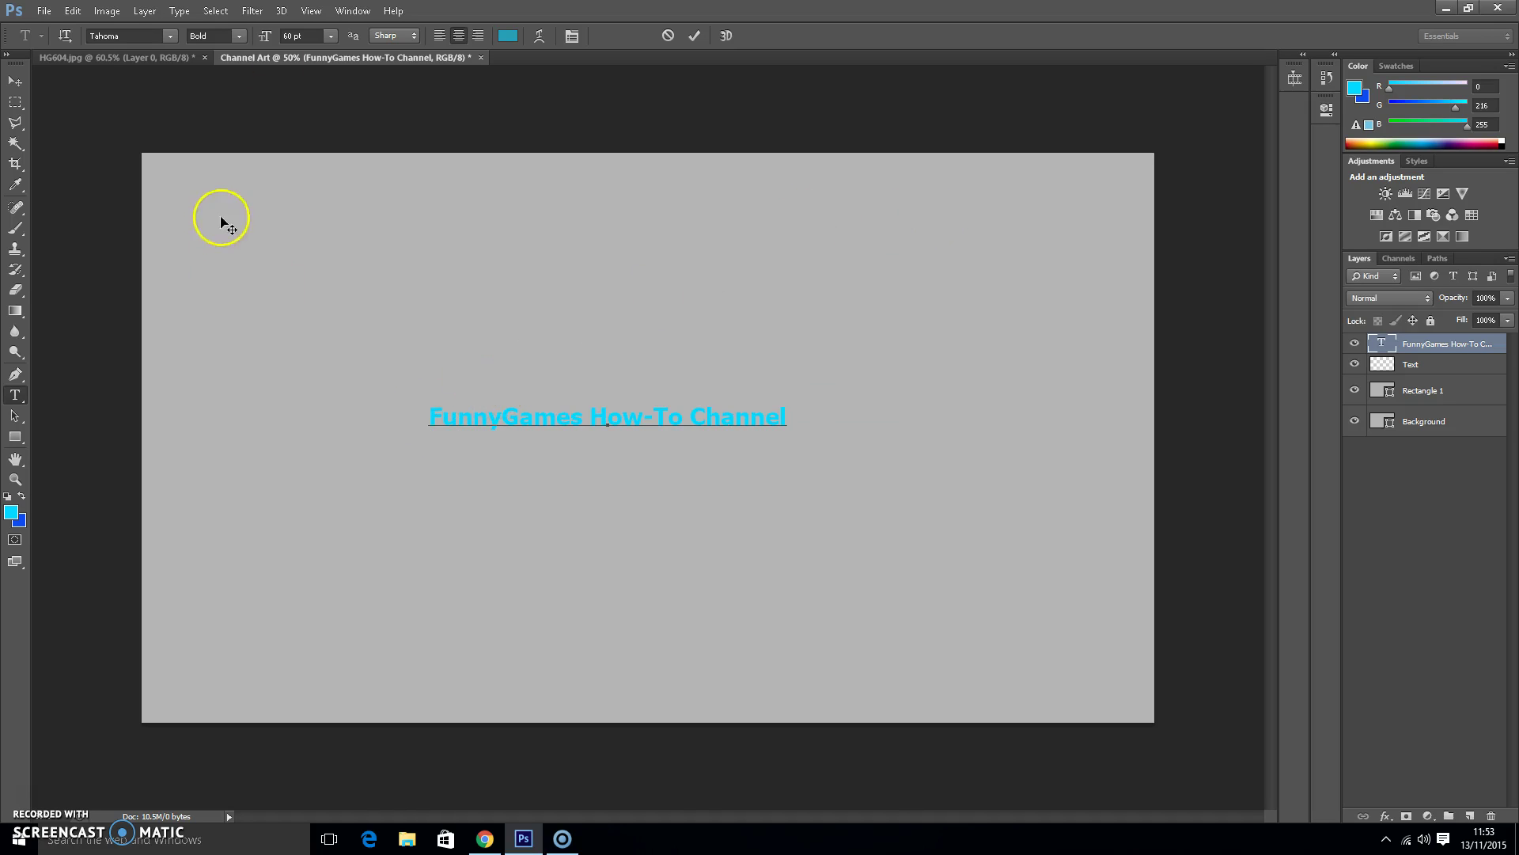
{"action": "left_click", "coordinate": [332, 35]}
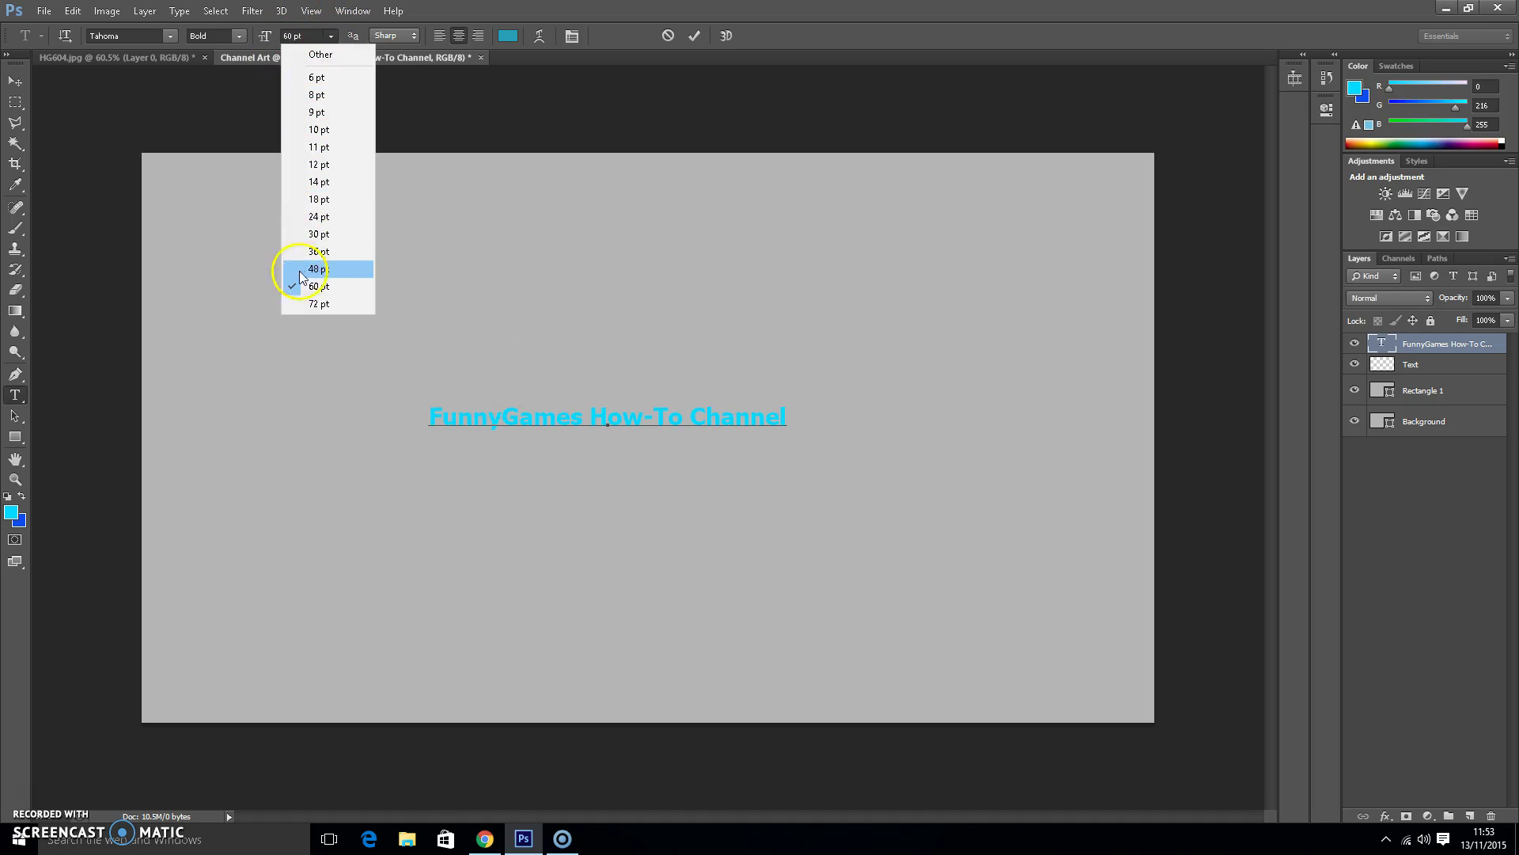
{"action": "left_click", "coordinate": [317, 307]}
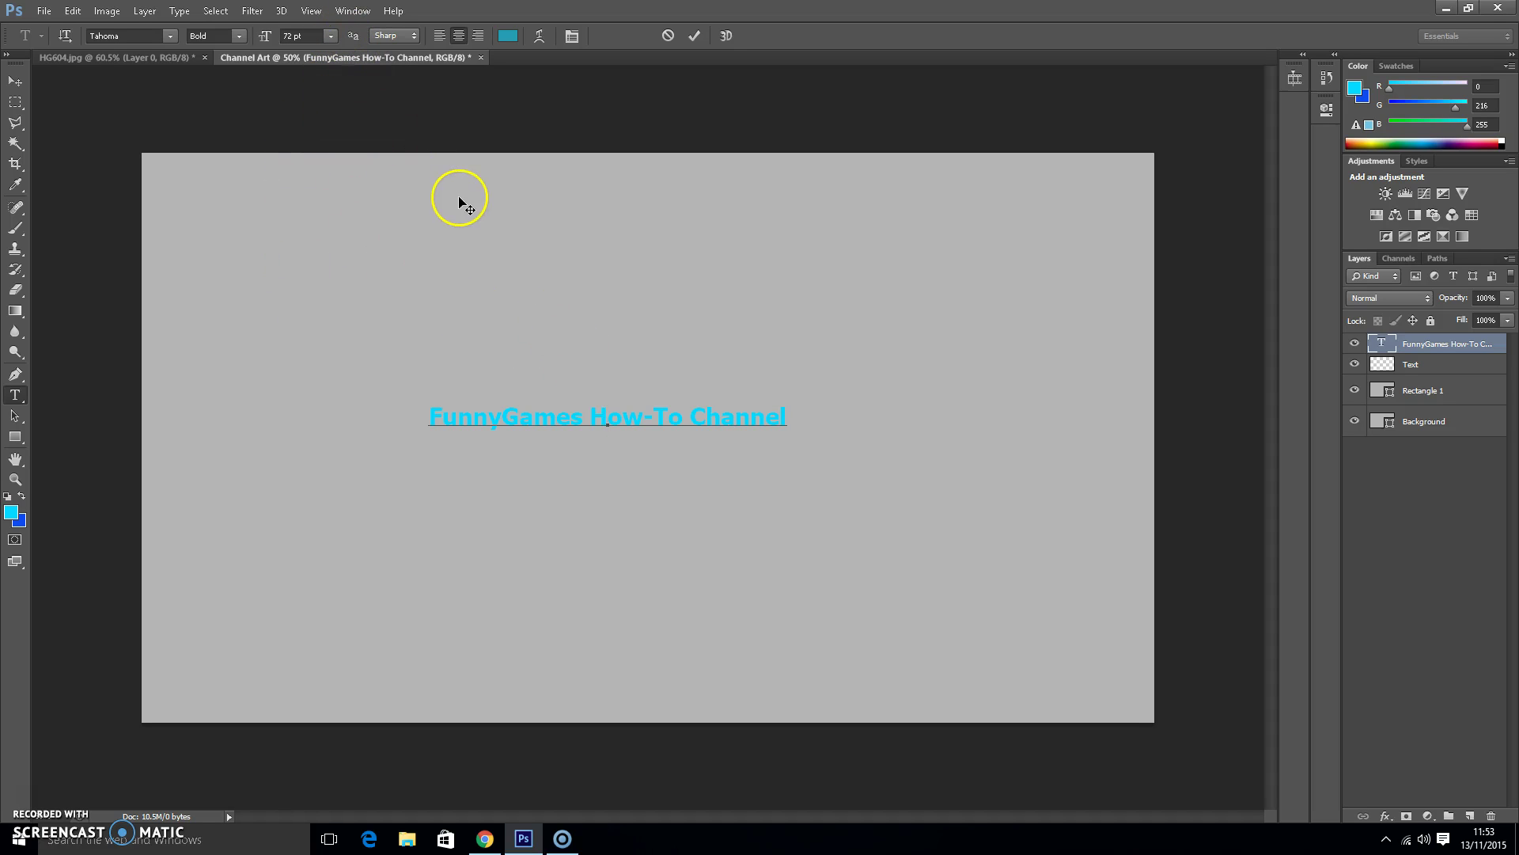
Step: Set the whole title to 72 pt in the BatmanForeverAlternate font
{"action": "key", "text": "ctrl+a"}
{"action": "left_click", "coordinate": [331, 36]}
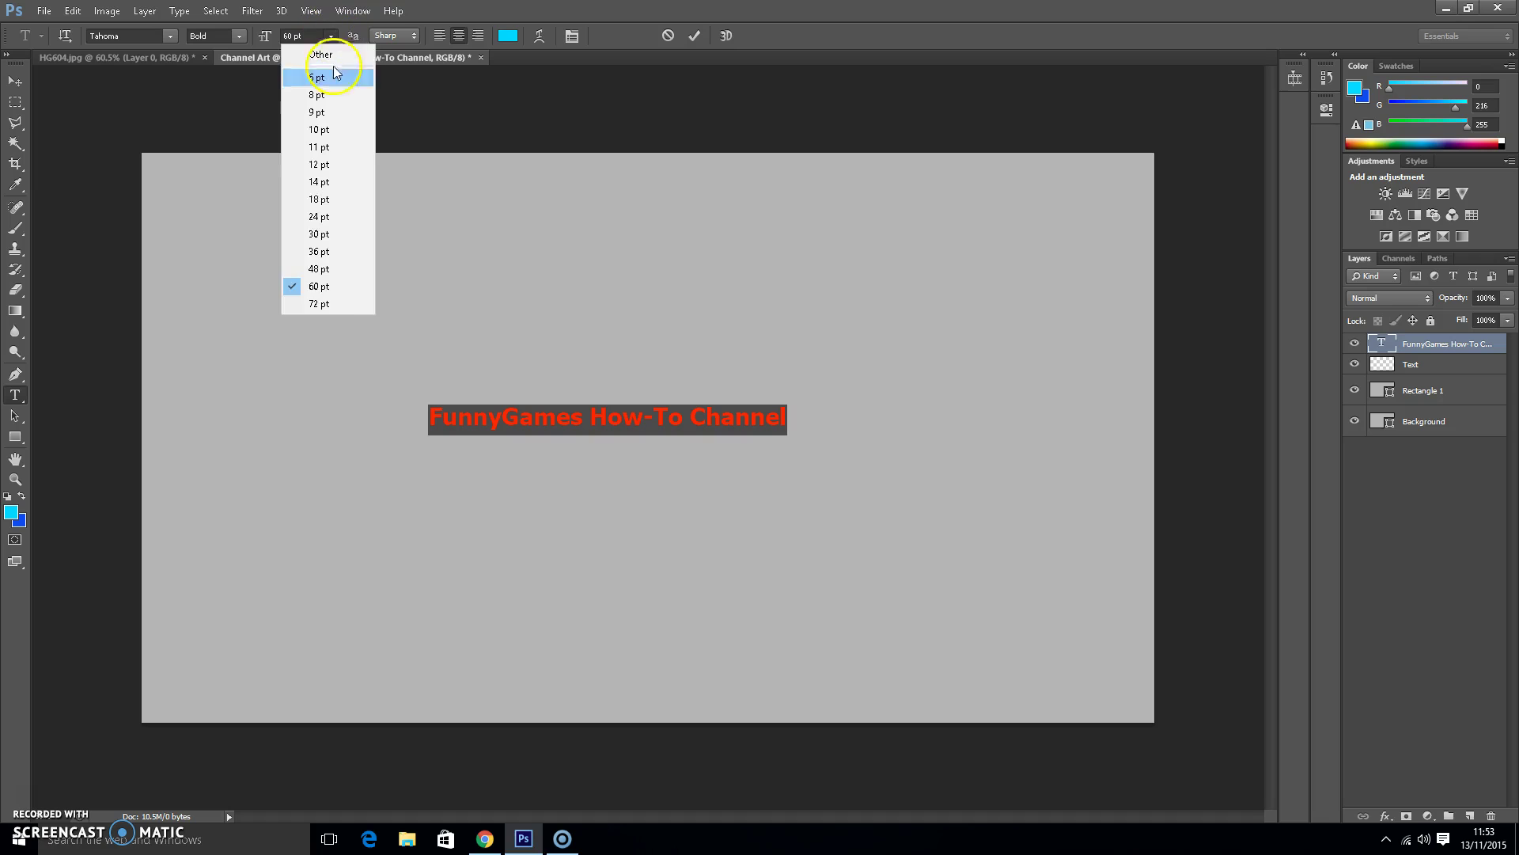
{"action": "left_click", "coordinate": [329, 304]}
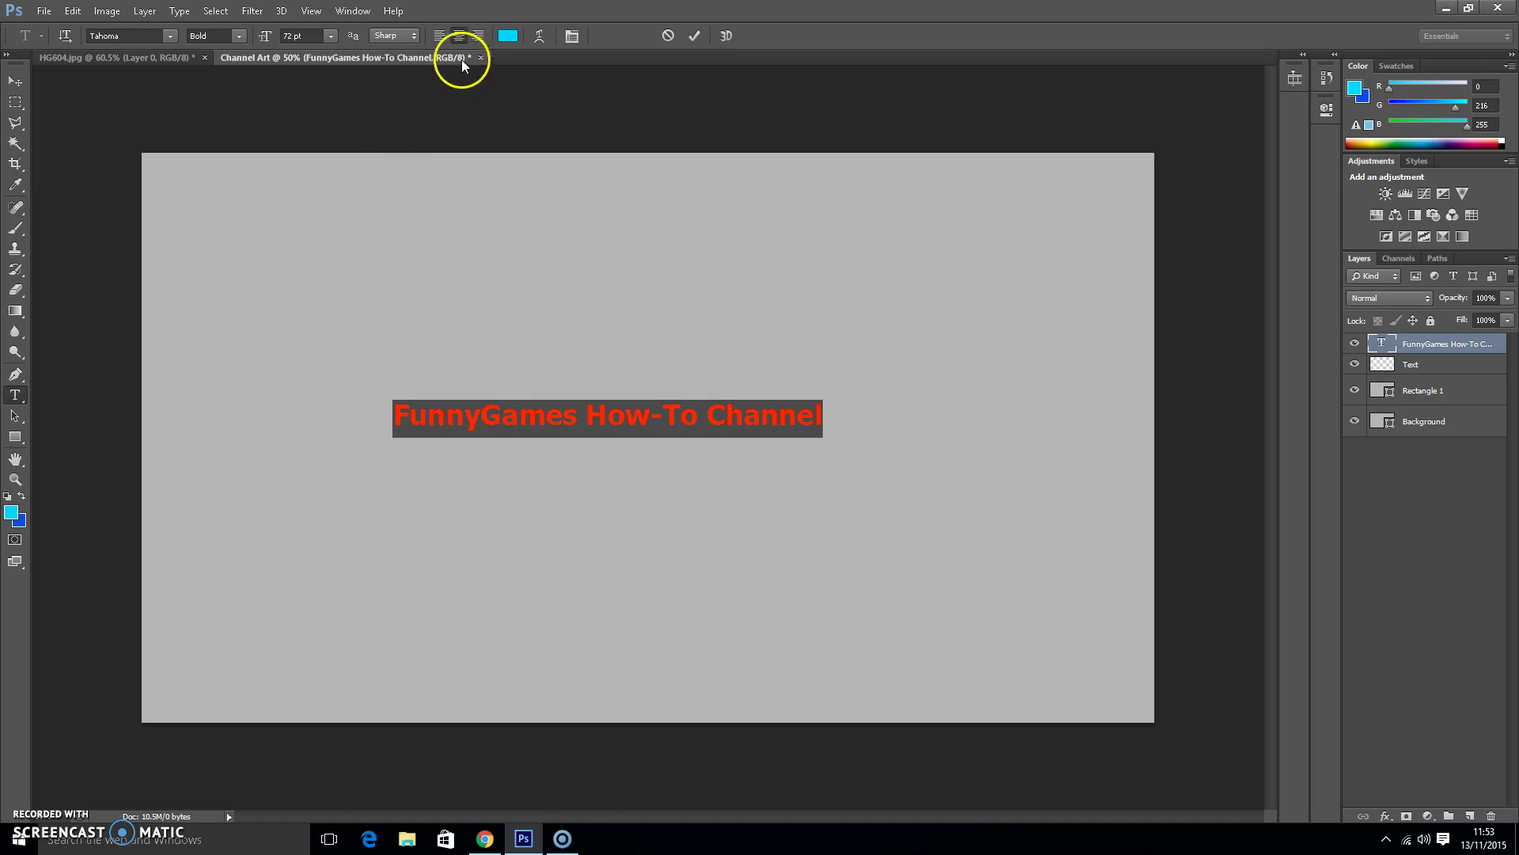
{"action": "left_click", "coordinate": [171, 37]}
{"action": "scroll", "coordinate": [220, 127], "scroll_direction": "up", "scroll_amount": 12}
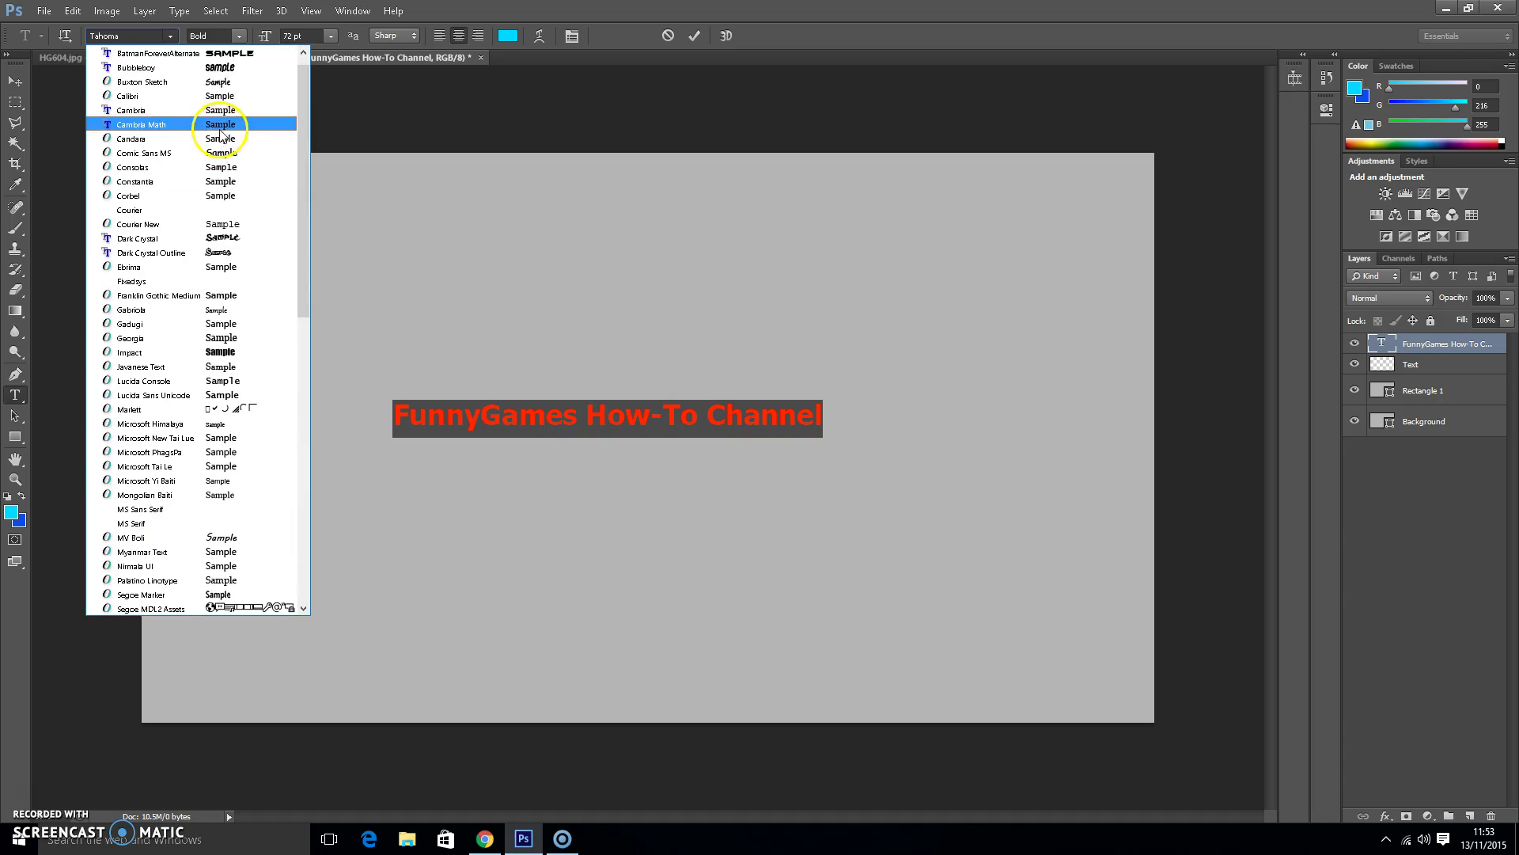
{"action": "left_click", "coordinate": [224, 69]}
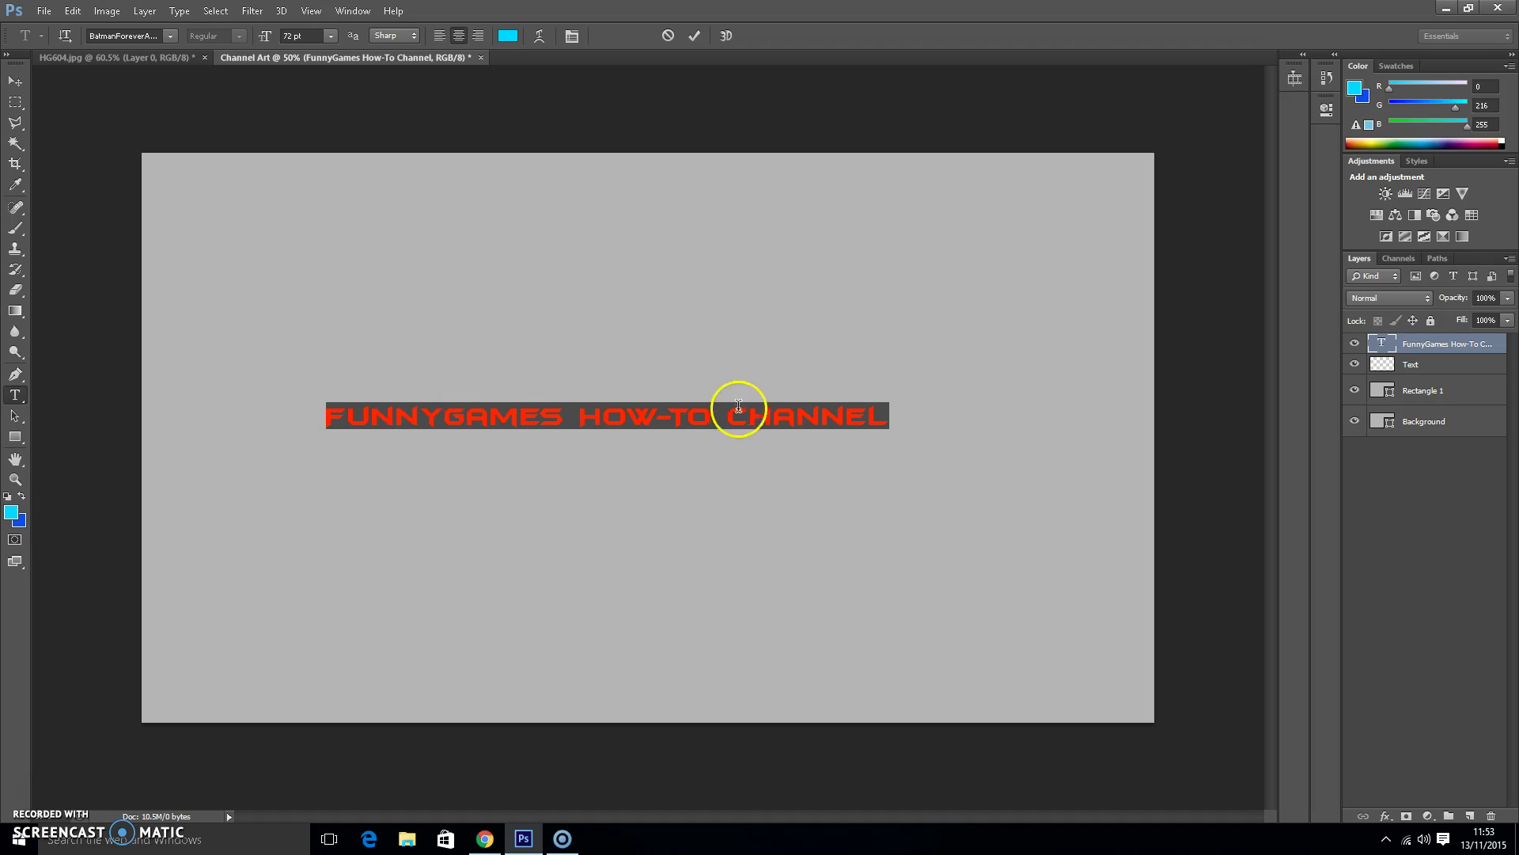
Step: Change the colour of the whole title text to red #ff0000
{"action": "left_click", "coordinate": [723, 419]}
{"action": "left_click", "coordinate": [886, 419]}
{"action": "left_click_drag", "start_coordinate": [825, 409], "coordinate": [313, 393]}
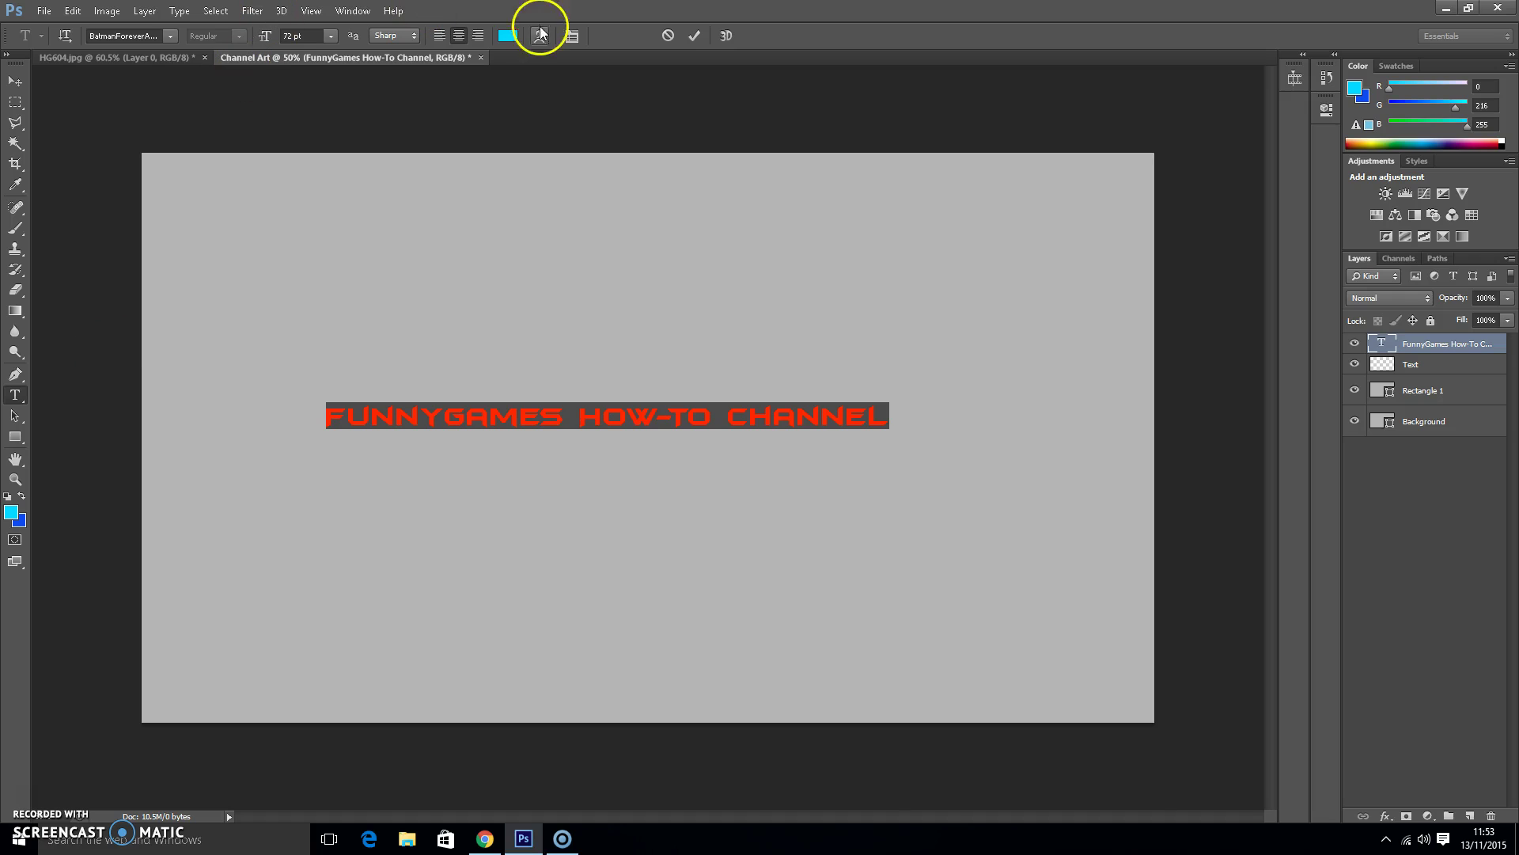
{"action": "left_click", "coordinate": [511, 35]}
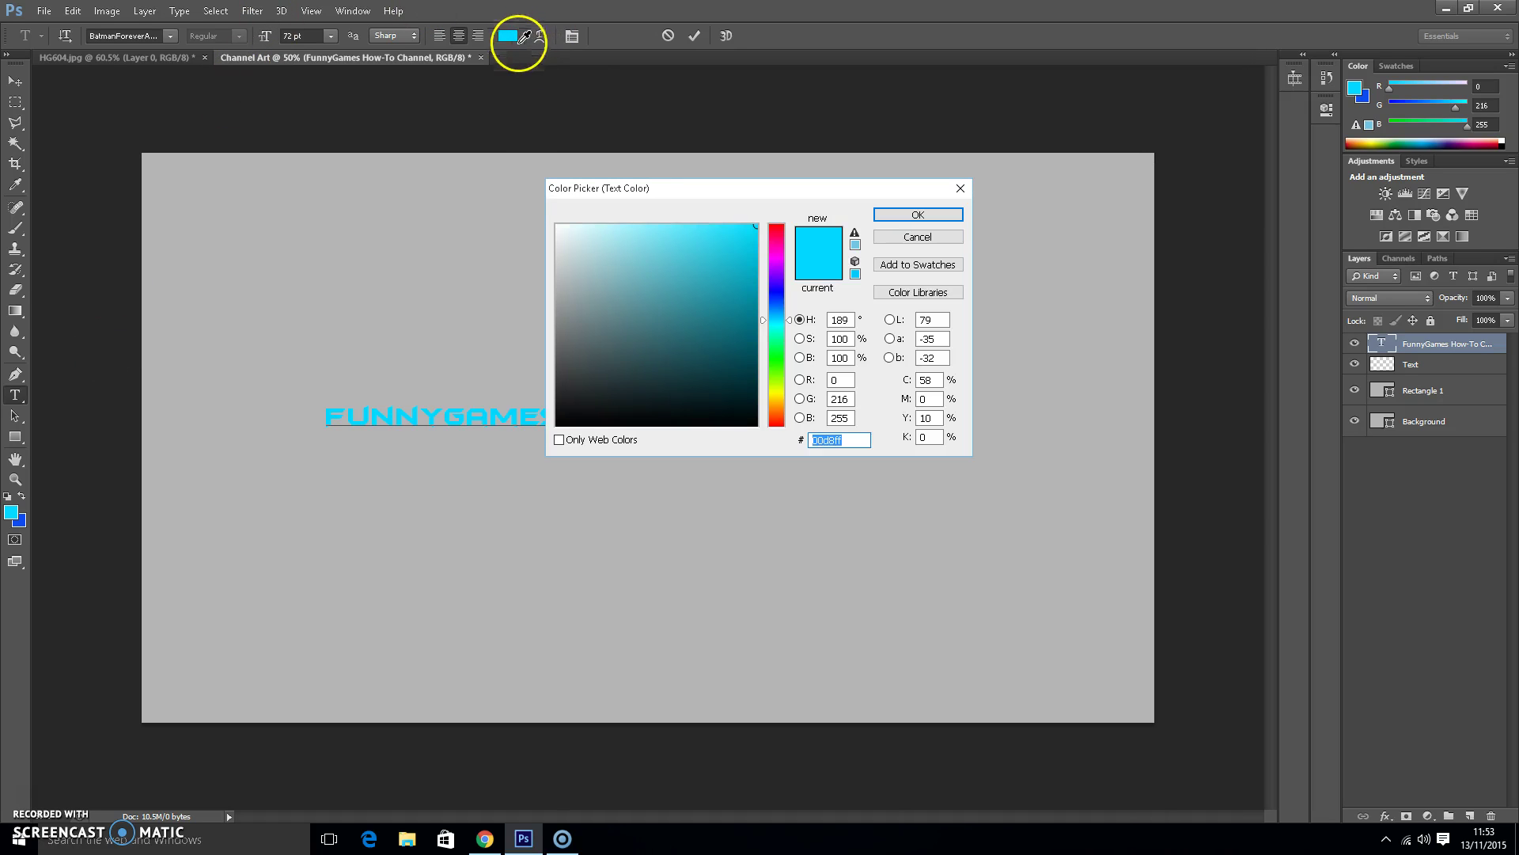
{"action": "left_click", "coordinate": [777, 224]}
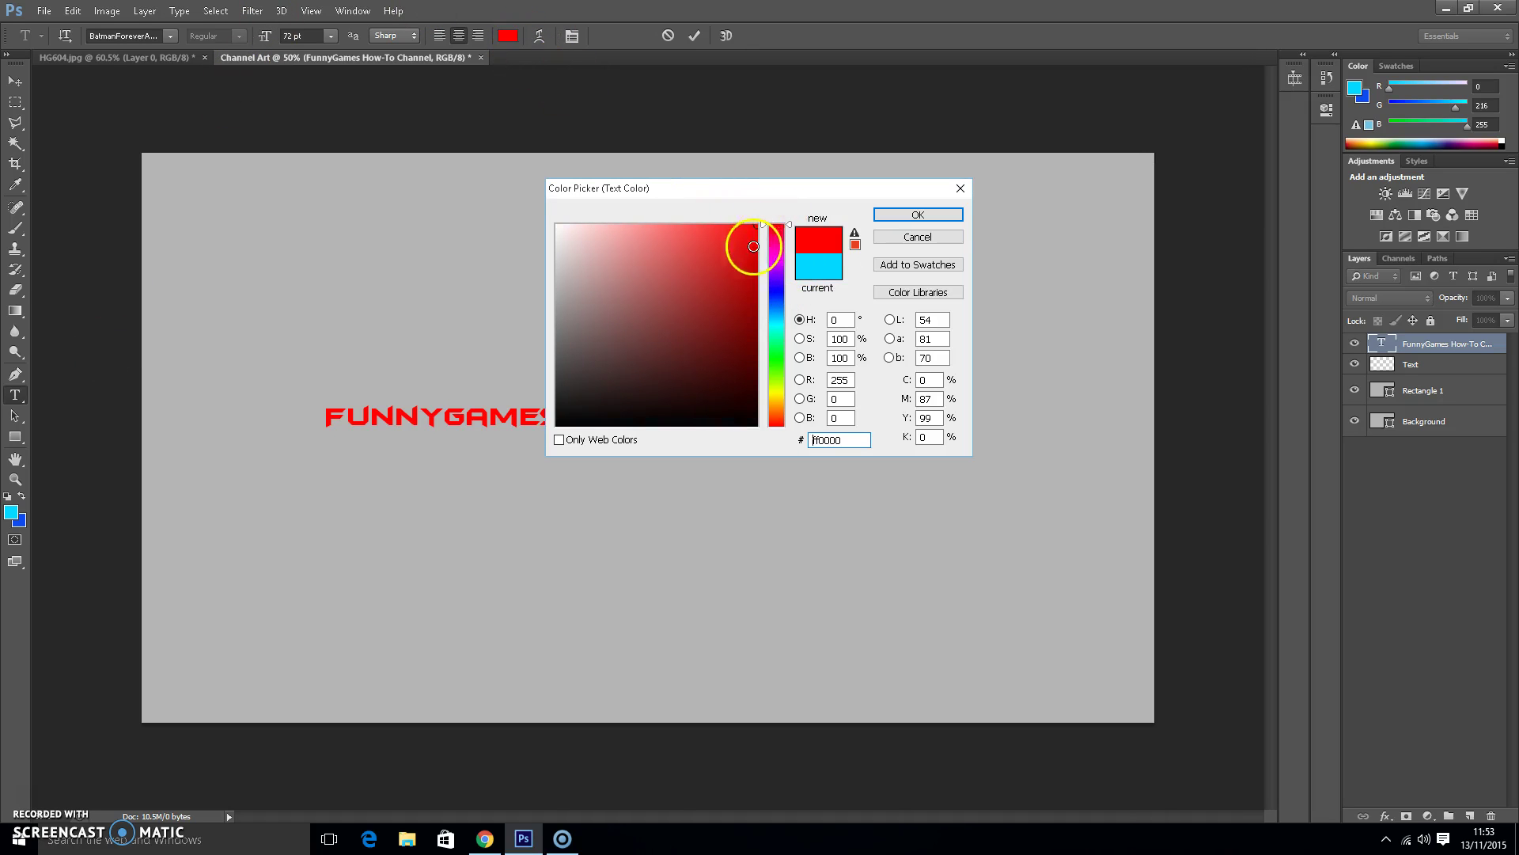
{"action": "left_click", "coordinate": [918, 215]}
Step: Break the title into two lines, with "FunnyGames" above "How-To Channel"
{"action": "left_click", "coordinate": [821, 417]}
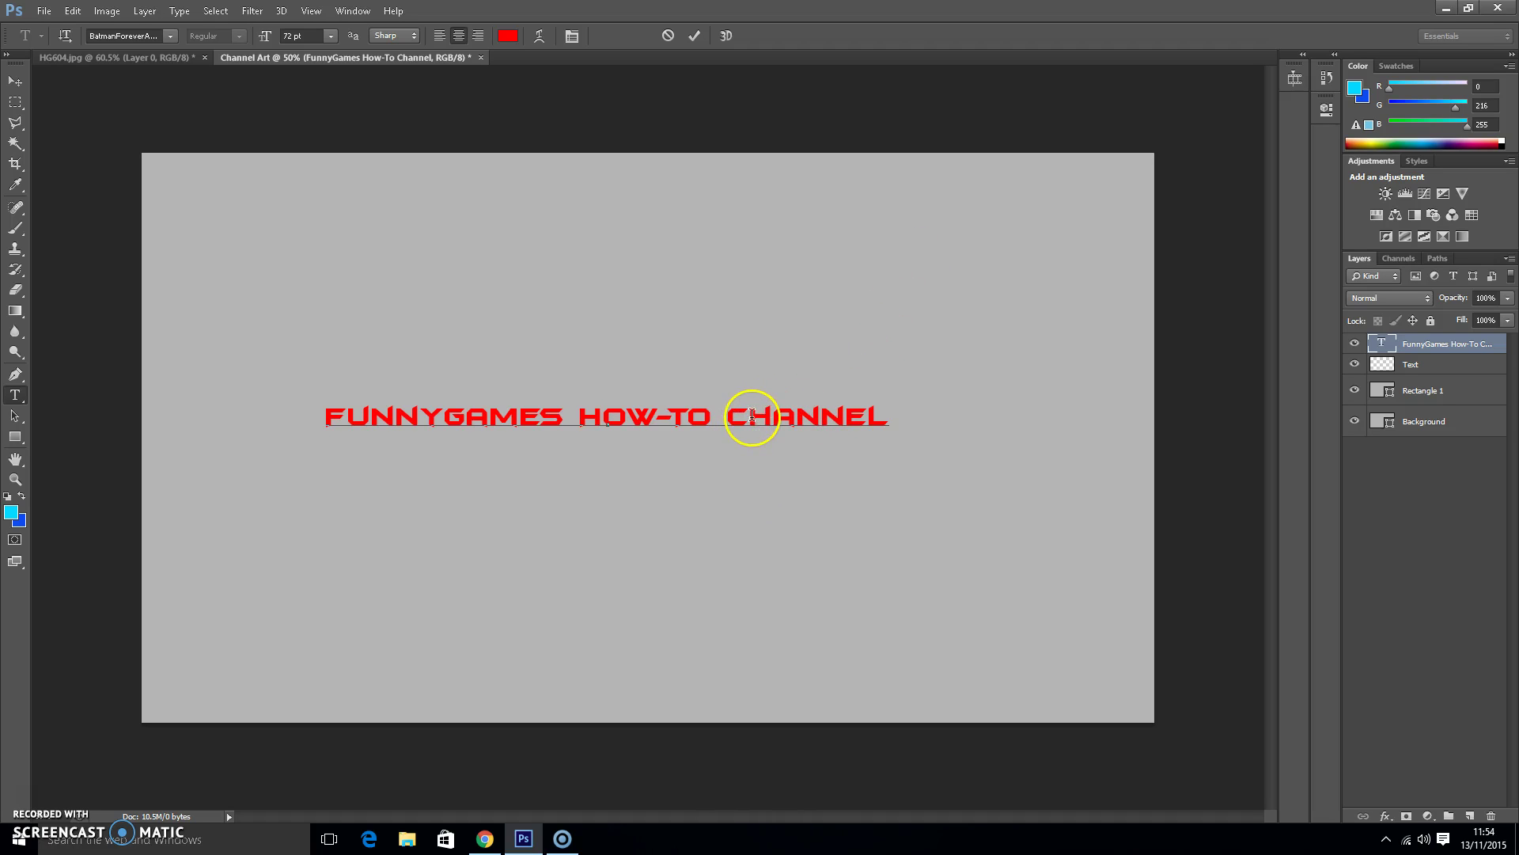
{"action": "key", "text": "Return"}
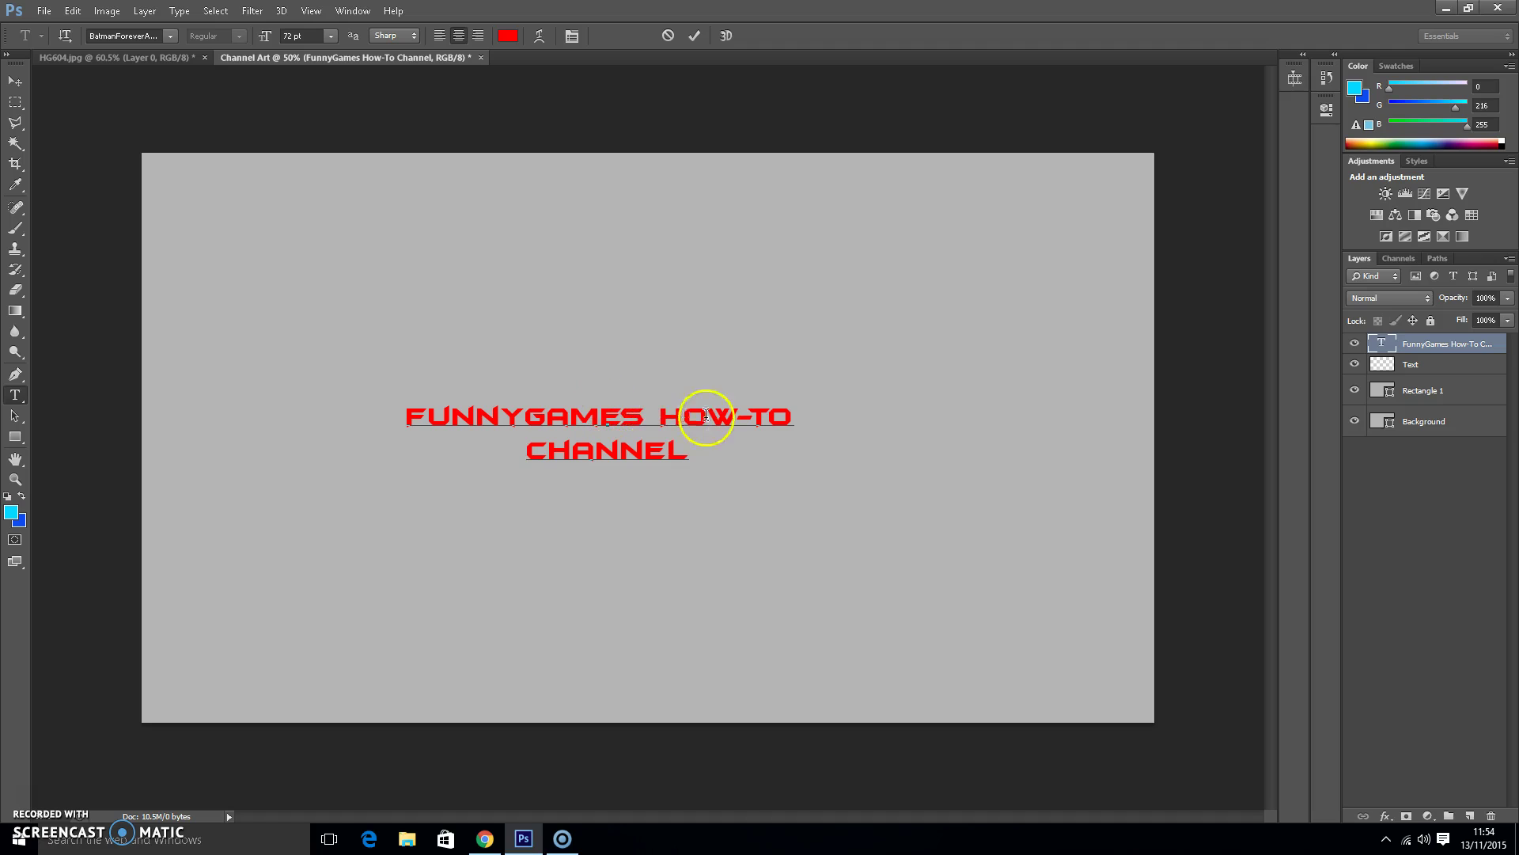
{"action": "left_click", "coordinate": [662, 415]}
{"action": "key", "text": "Return"}
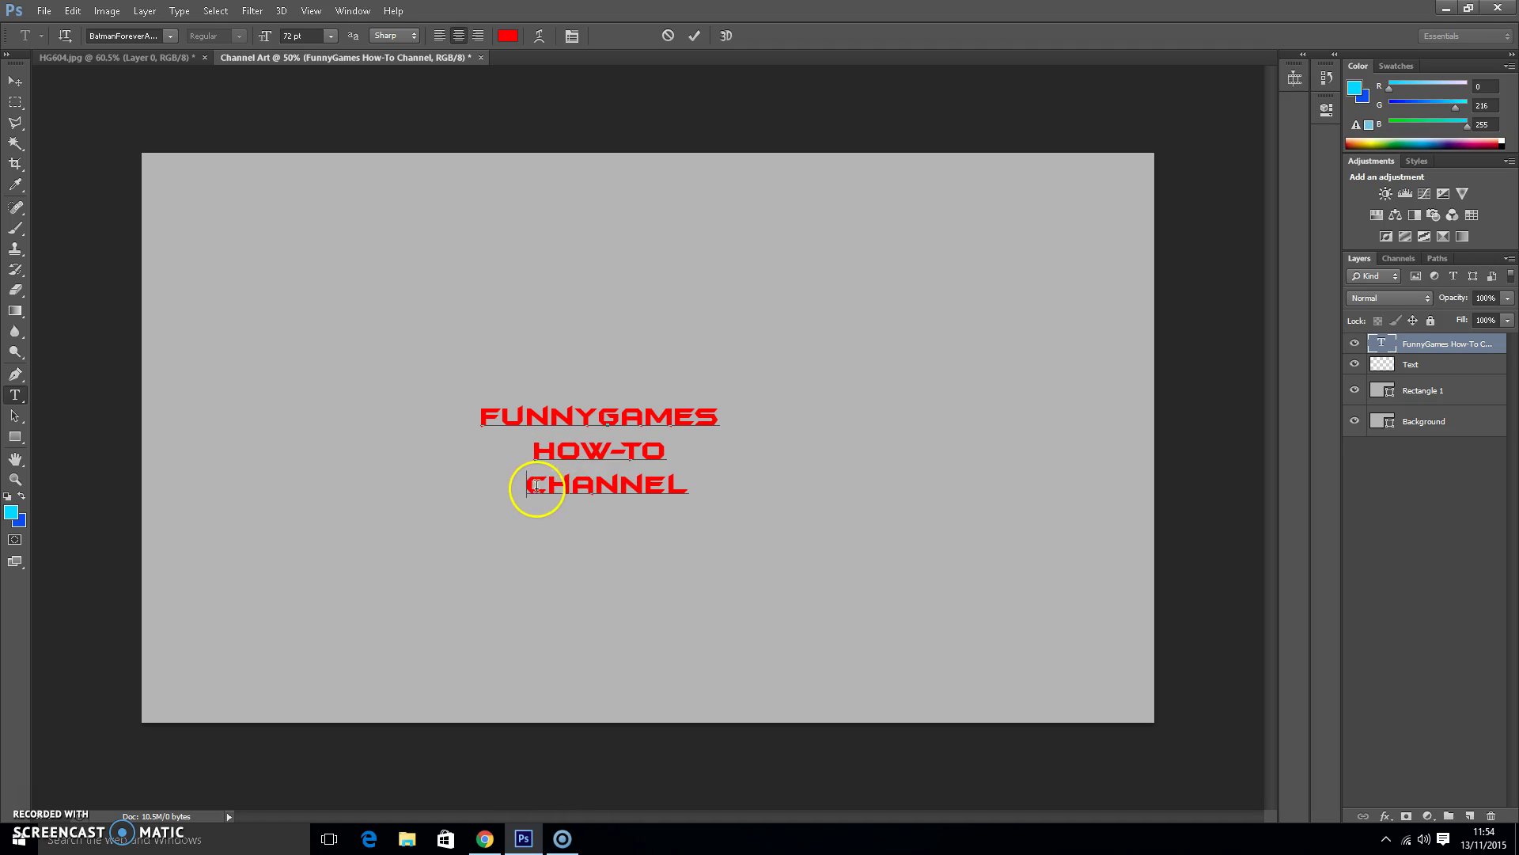
{"action": "left_click", "coordinate": [541, 486]}
{"action": "key", "text": "BackSpace"}
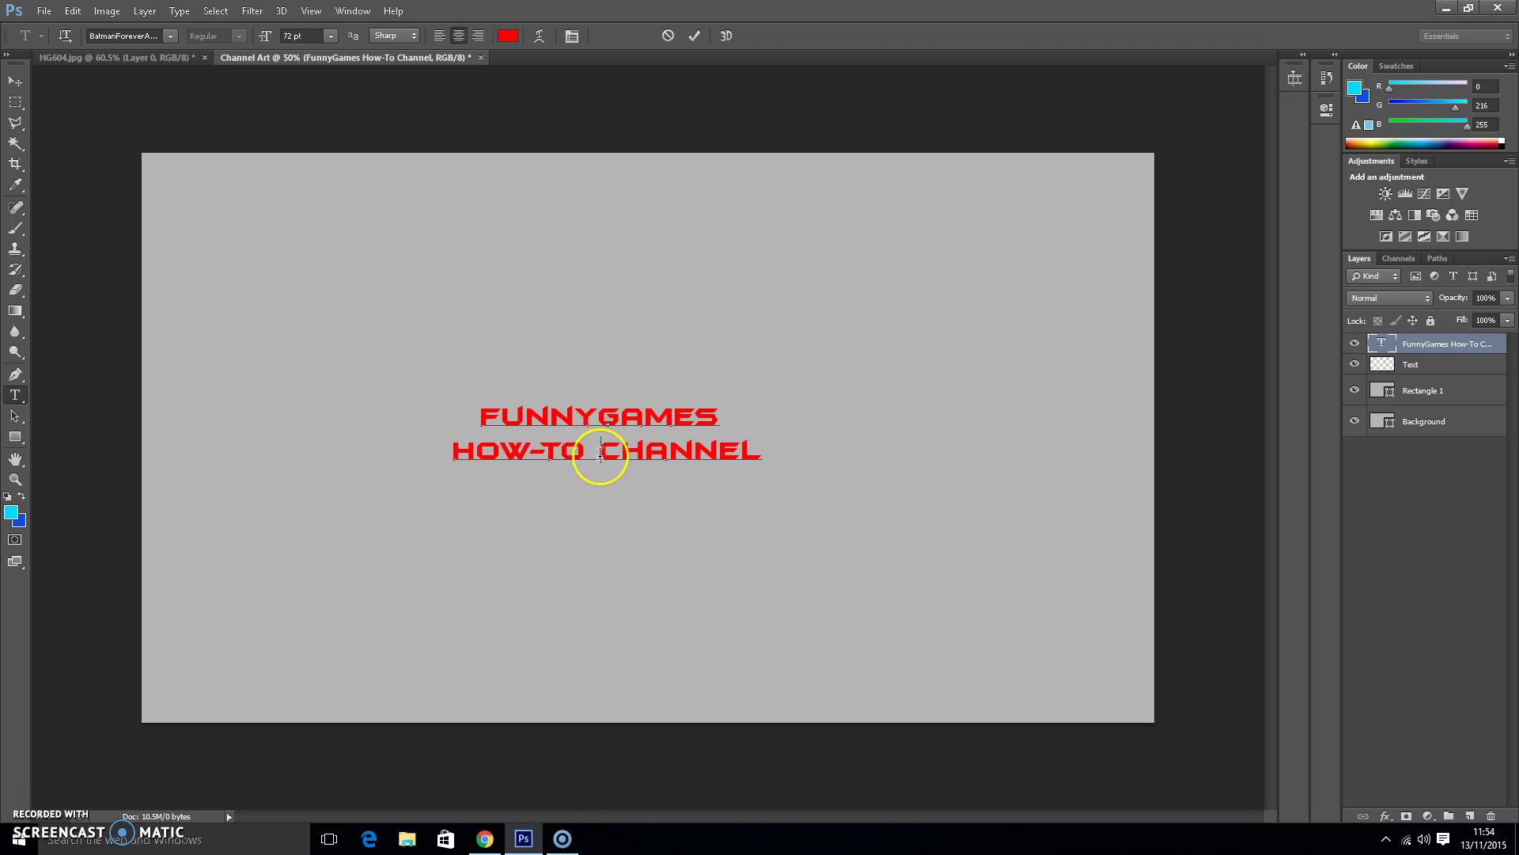
{"action": "key", "text": "BackSpace"}
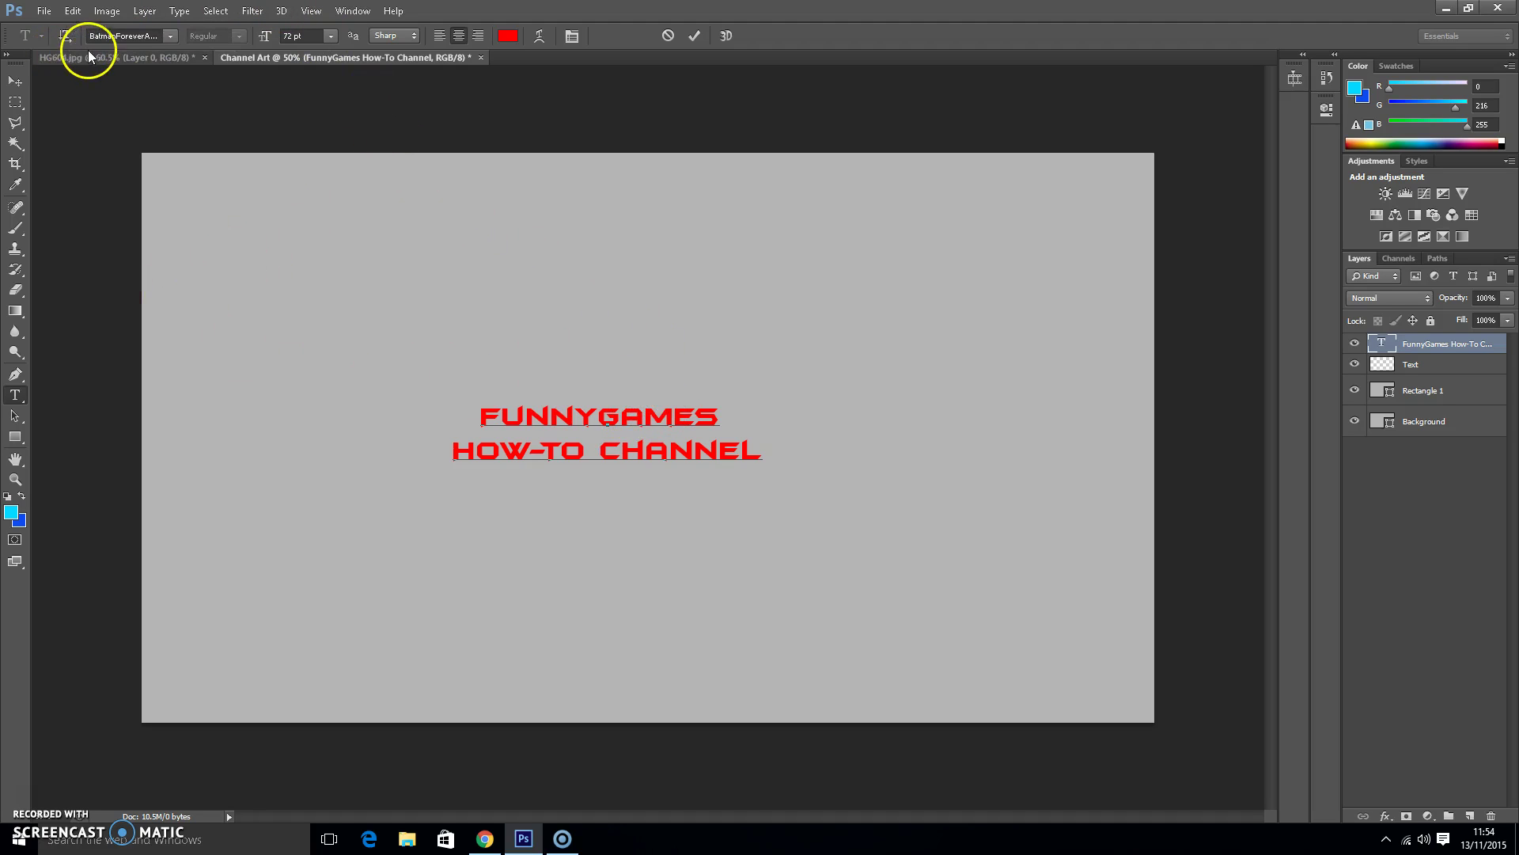
Step: Check the hexagon image HG604.jpg and move the two-line title in Channel Art slightly up and right, nearer the canvas centre
{"action": "left_click", "coordinate": [173, 60]}
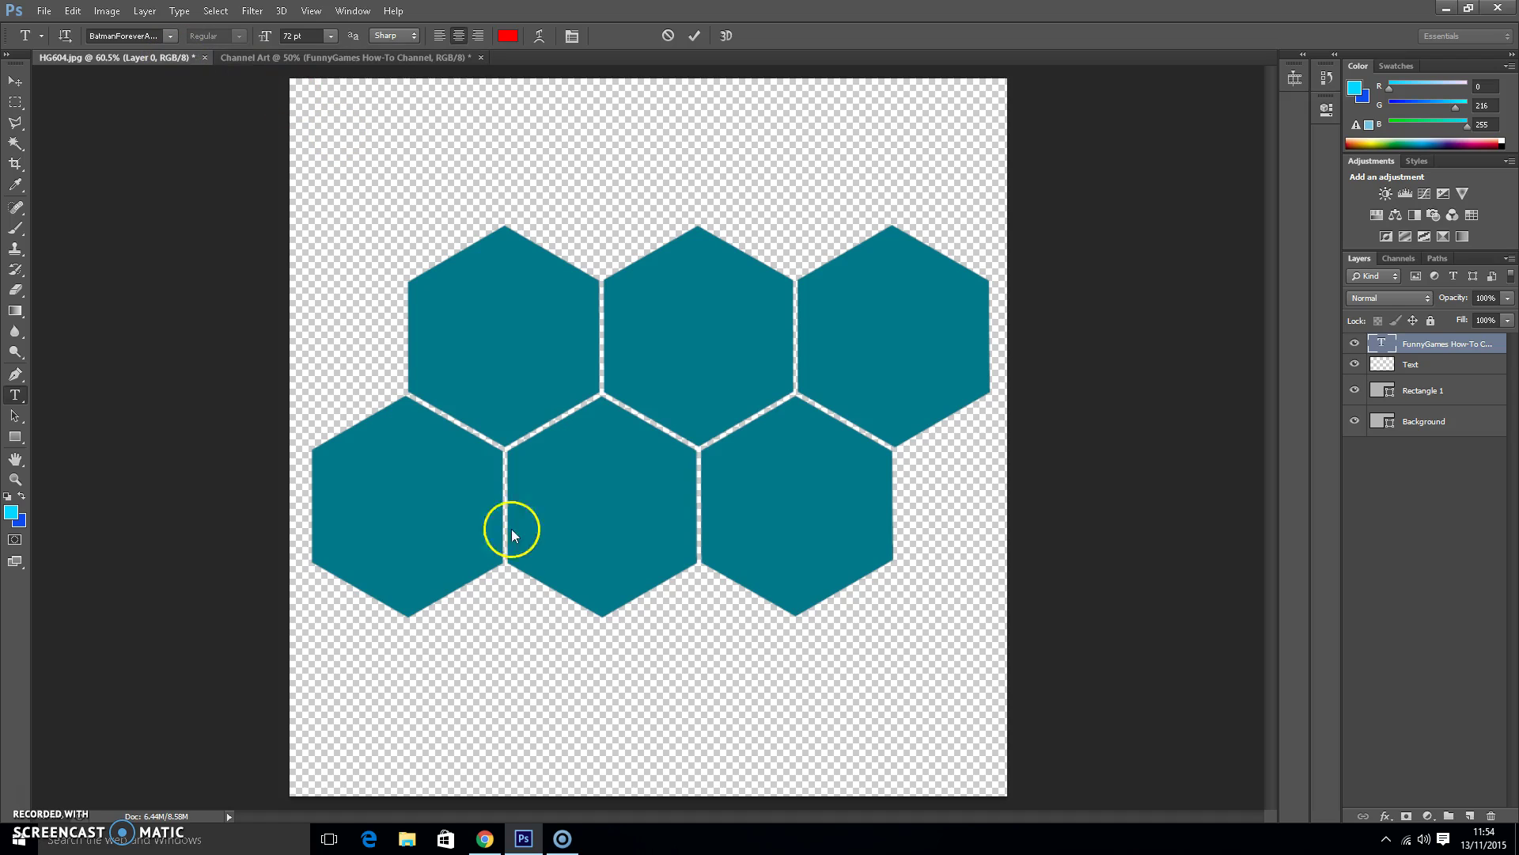
{"action": "left_click", "coordinate": [341, 58]}
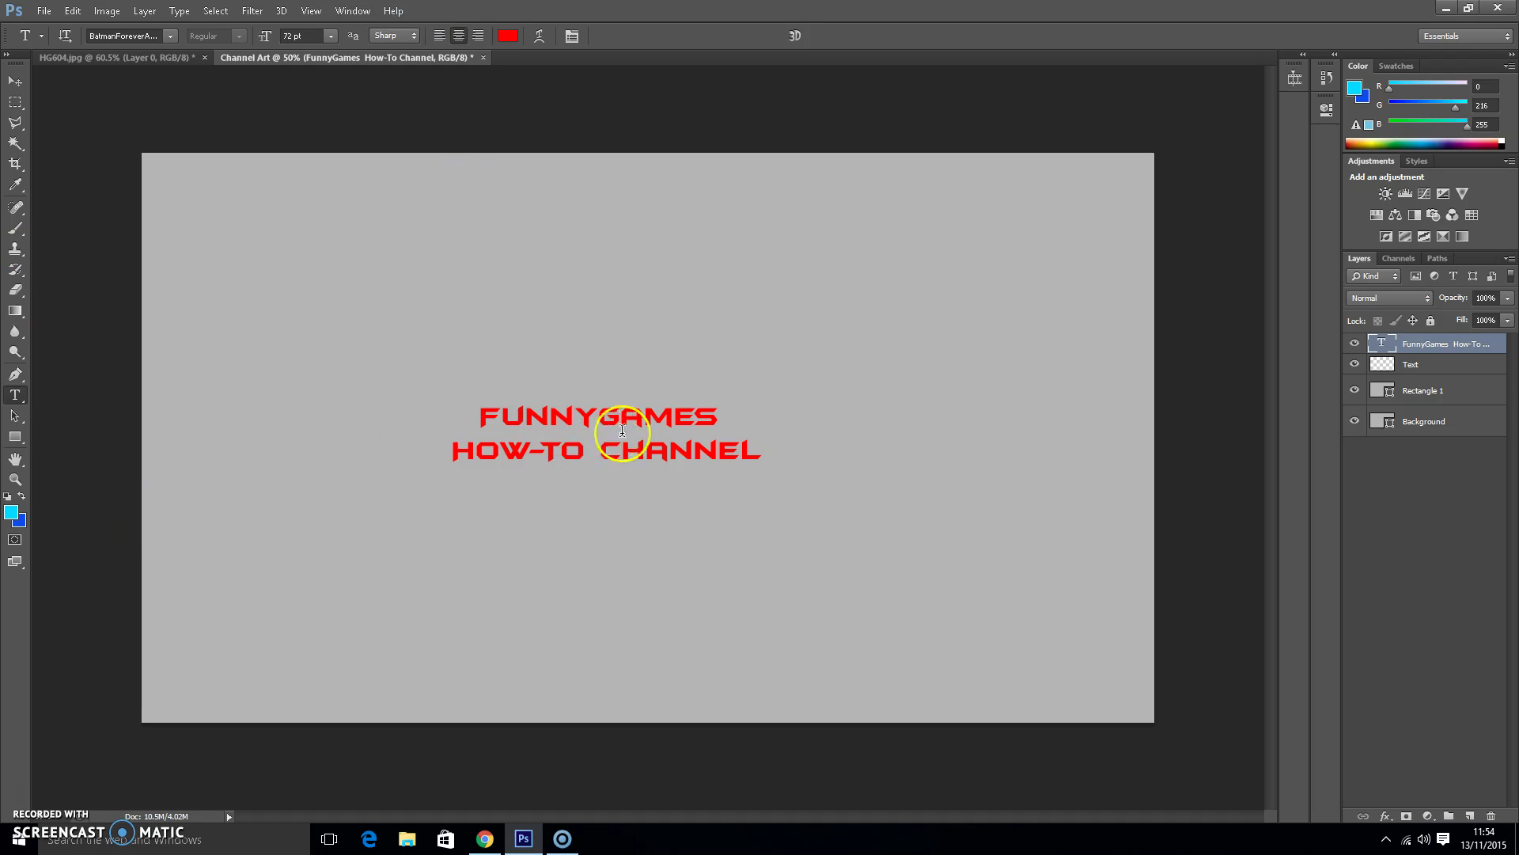
{"action": "left_click", "coordinate": [15, 81]}
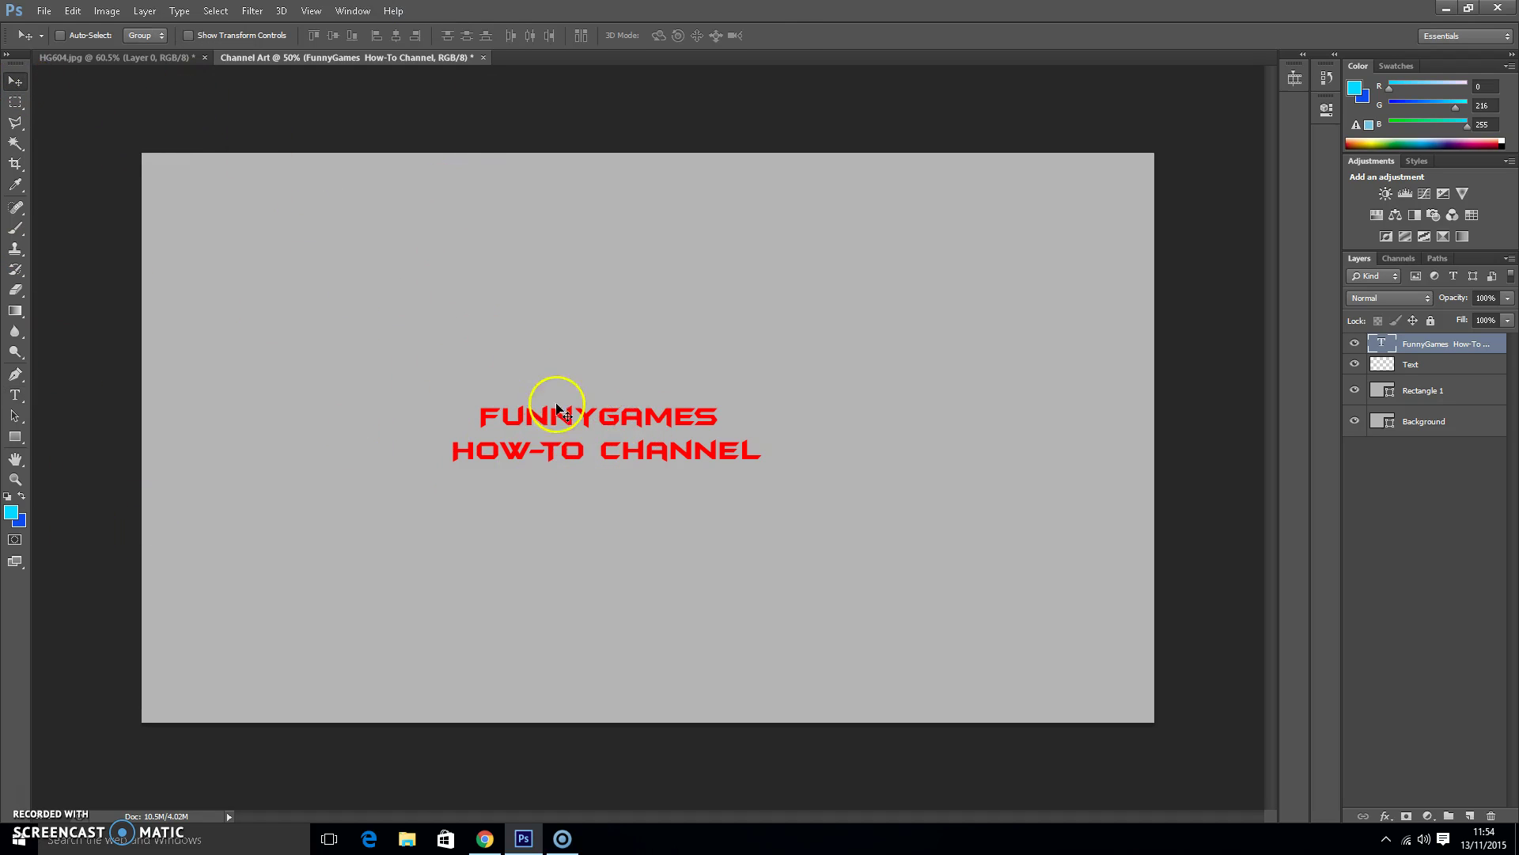
{"action": "left_click_drag", "start_coordinate": [597, 448], "coordinate": [624, 436]}
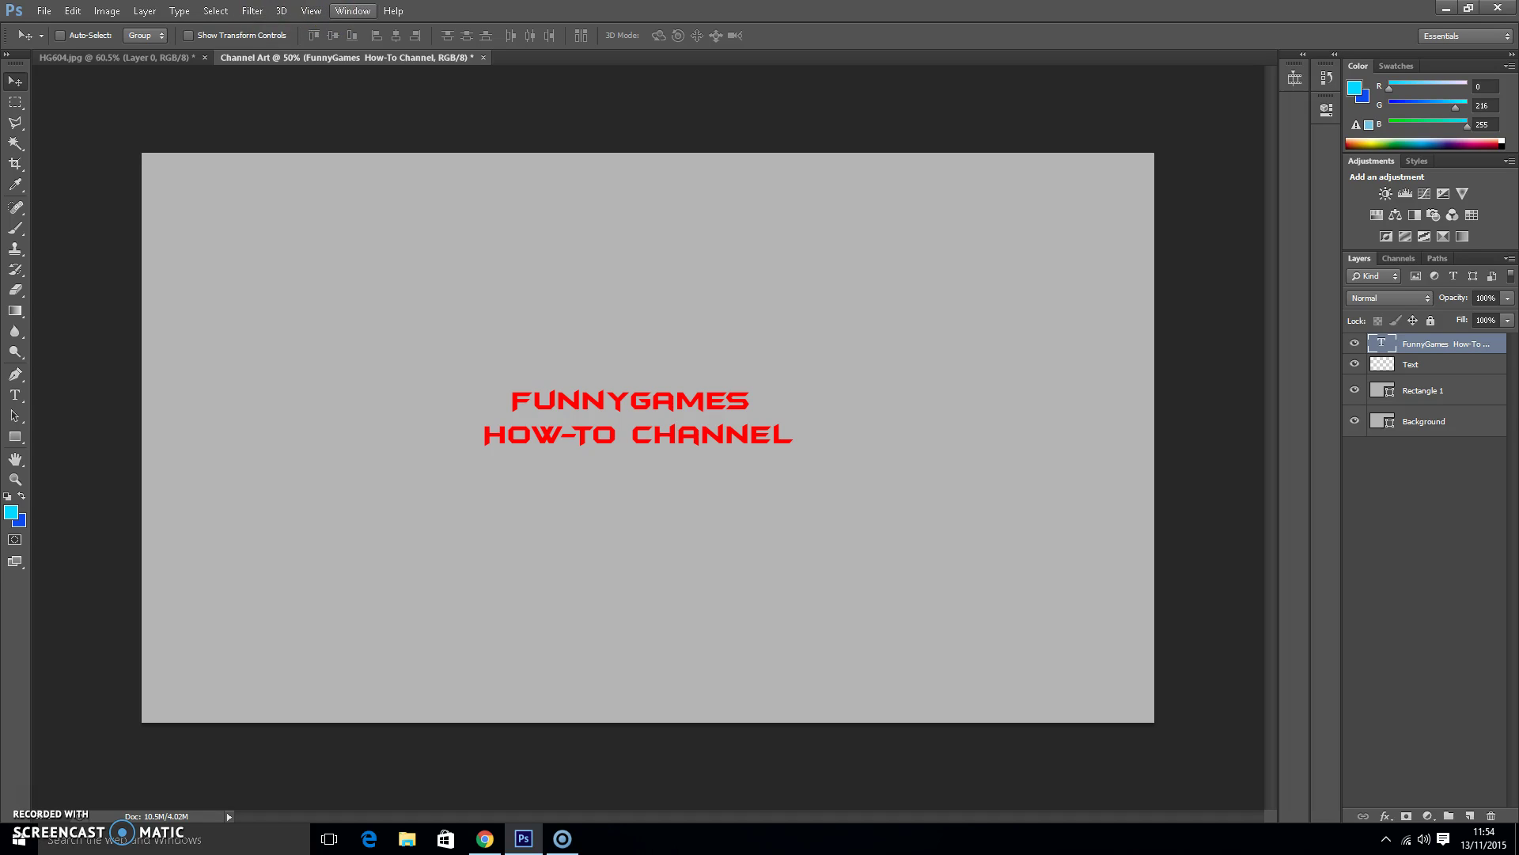
Step: Arrange the HG604.jpg and Channel Art documents side by side with Tile All Vertically
{"action": "left_click", "coordinate": [342, 13]}
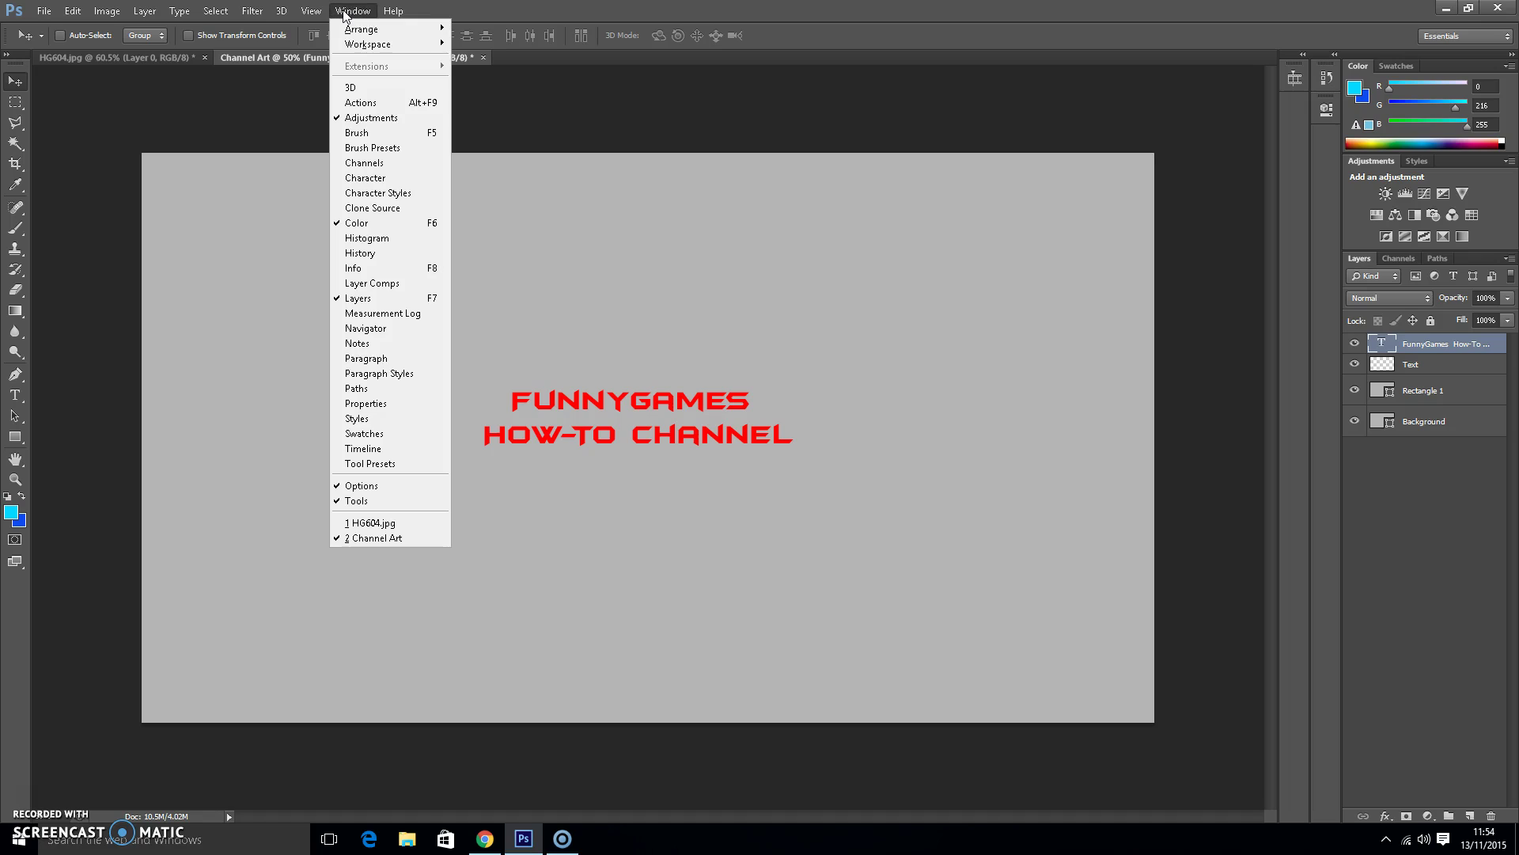
{"action": "left_click", "coordinate": [383, 31]}
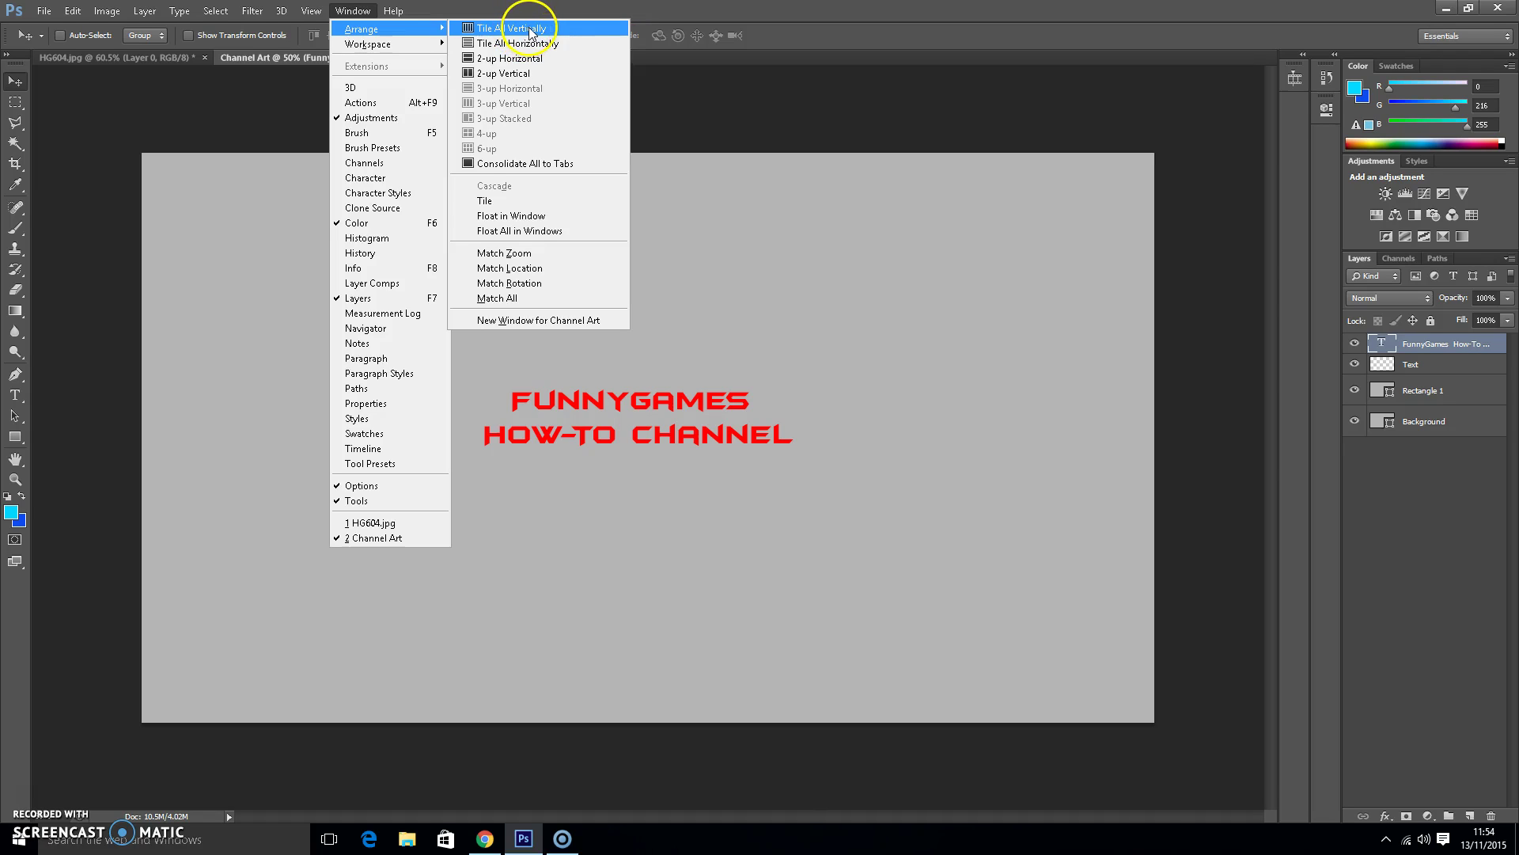
{"action": "left_click", "coordinate": [536, 32]}
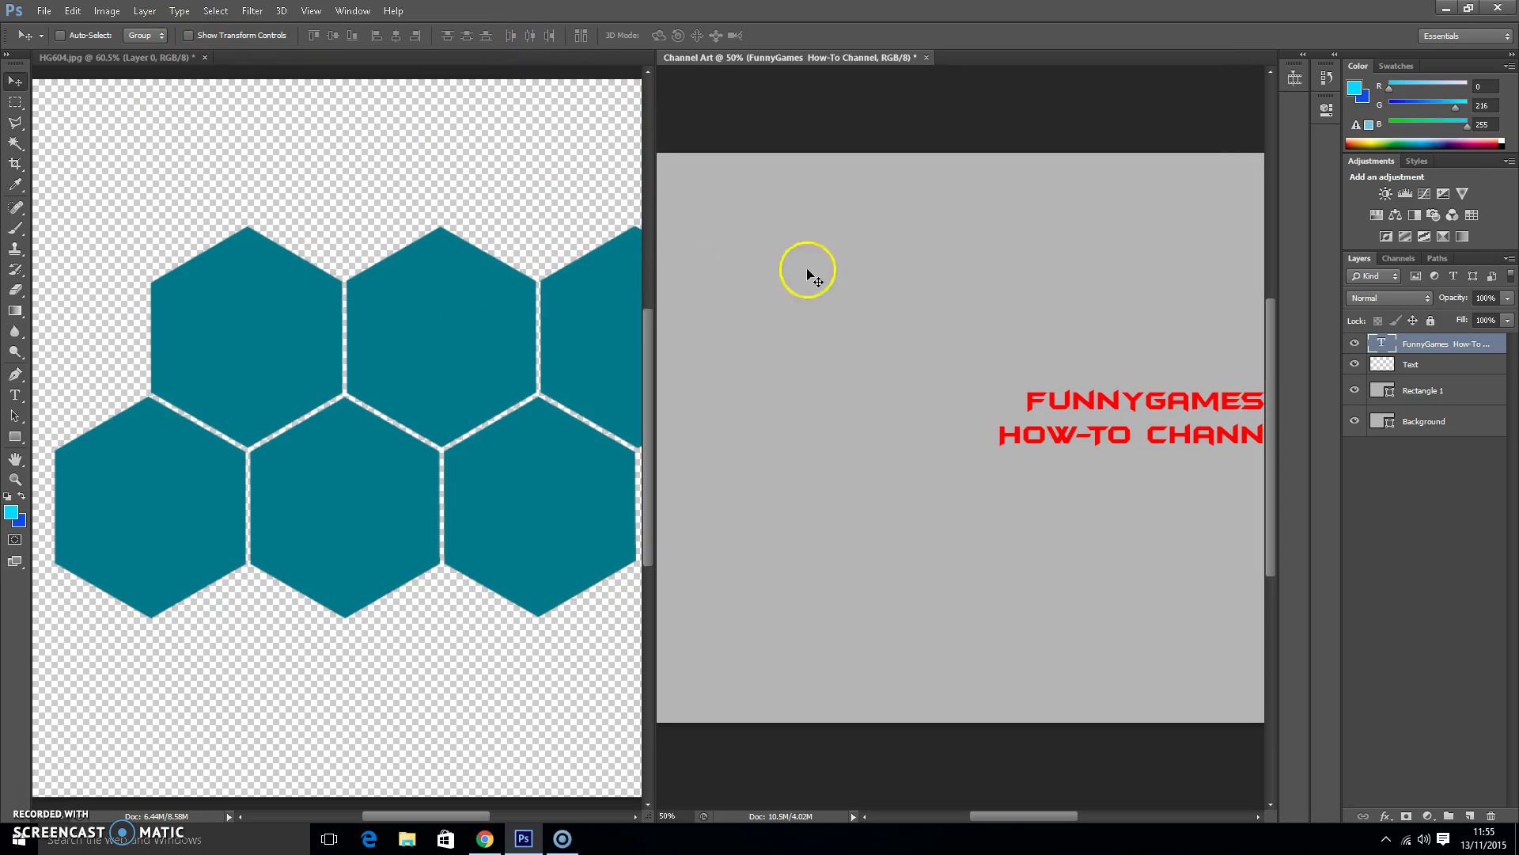
Step: Copy the whole hexagon artwork from HG604.jpg and paste it into the Channel Art document
{"action": "left_click", "coordinate": [122, 132]}
{"action": "key", "text": "ctrl+a"}
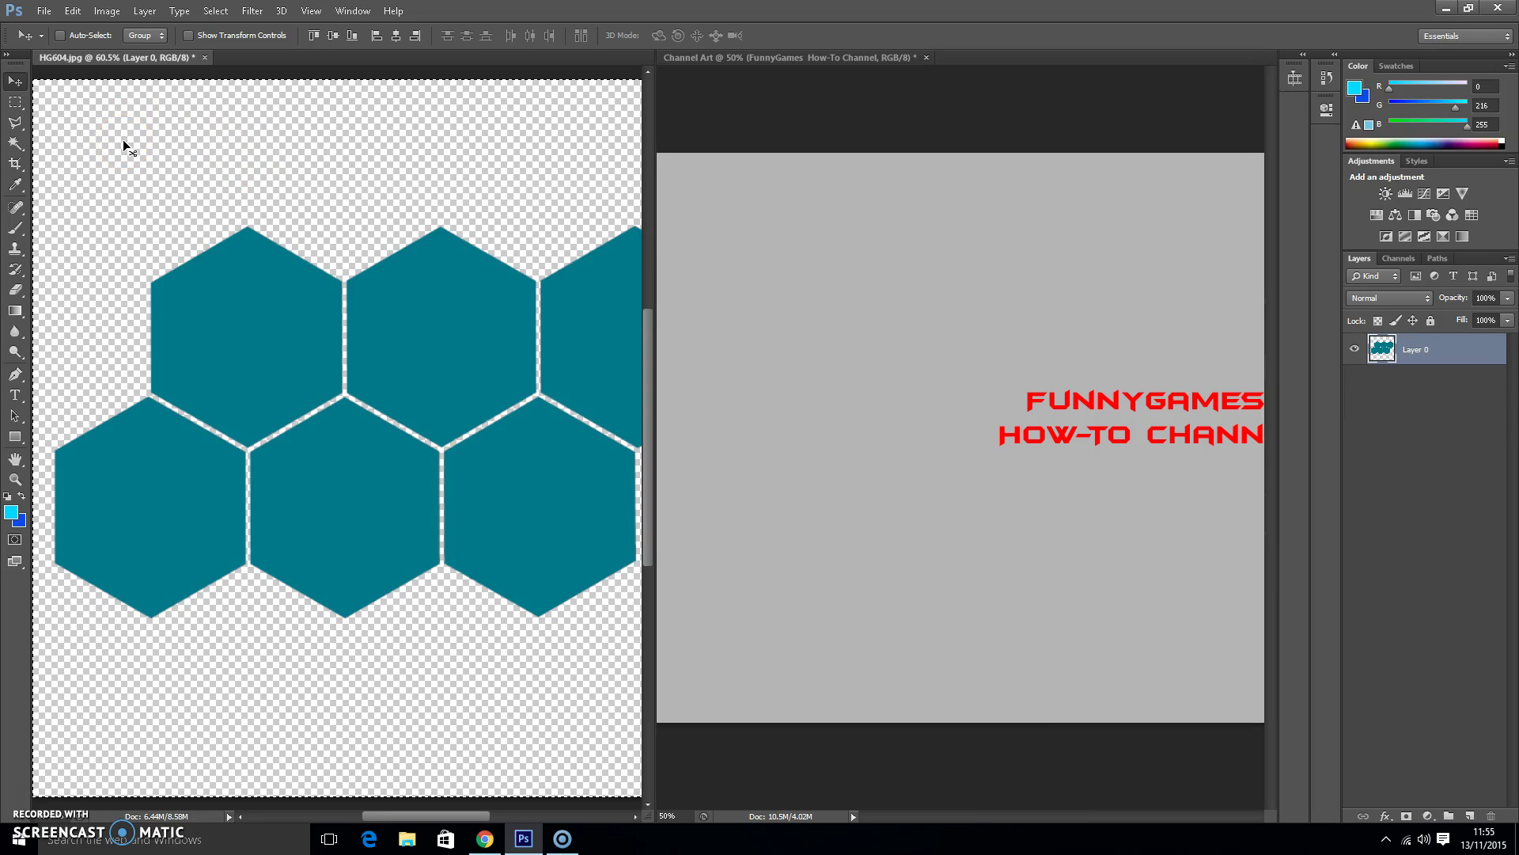
{"action": "left_click", "coordinate": [809, 288]}
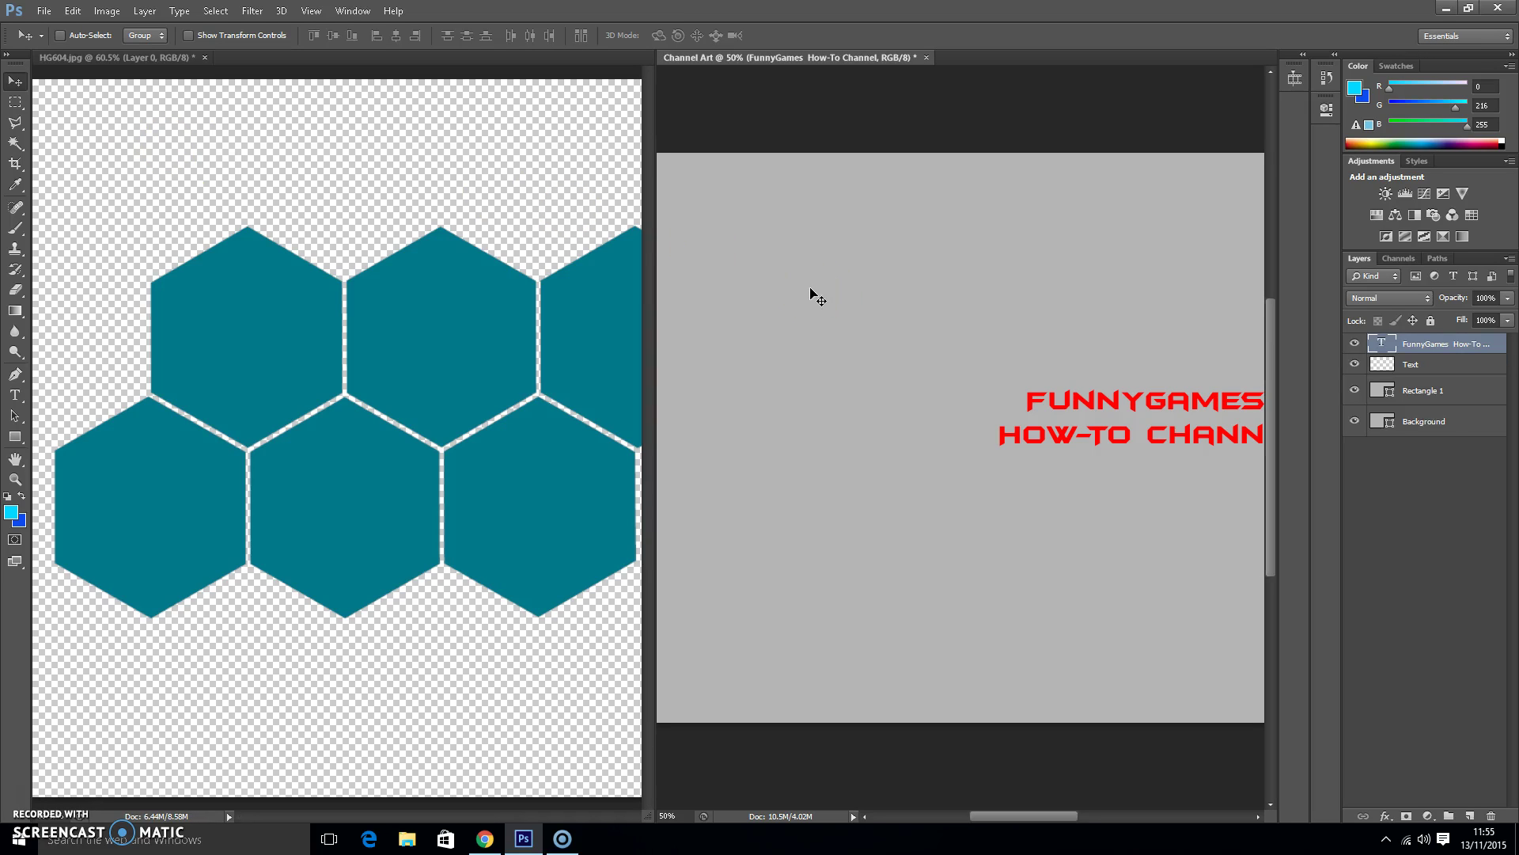
{"action": "key", "text": "ctrl+v"}
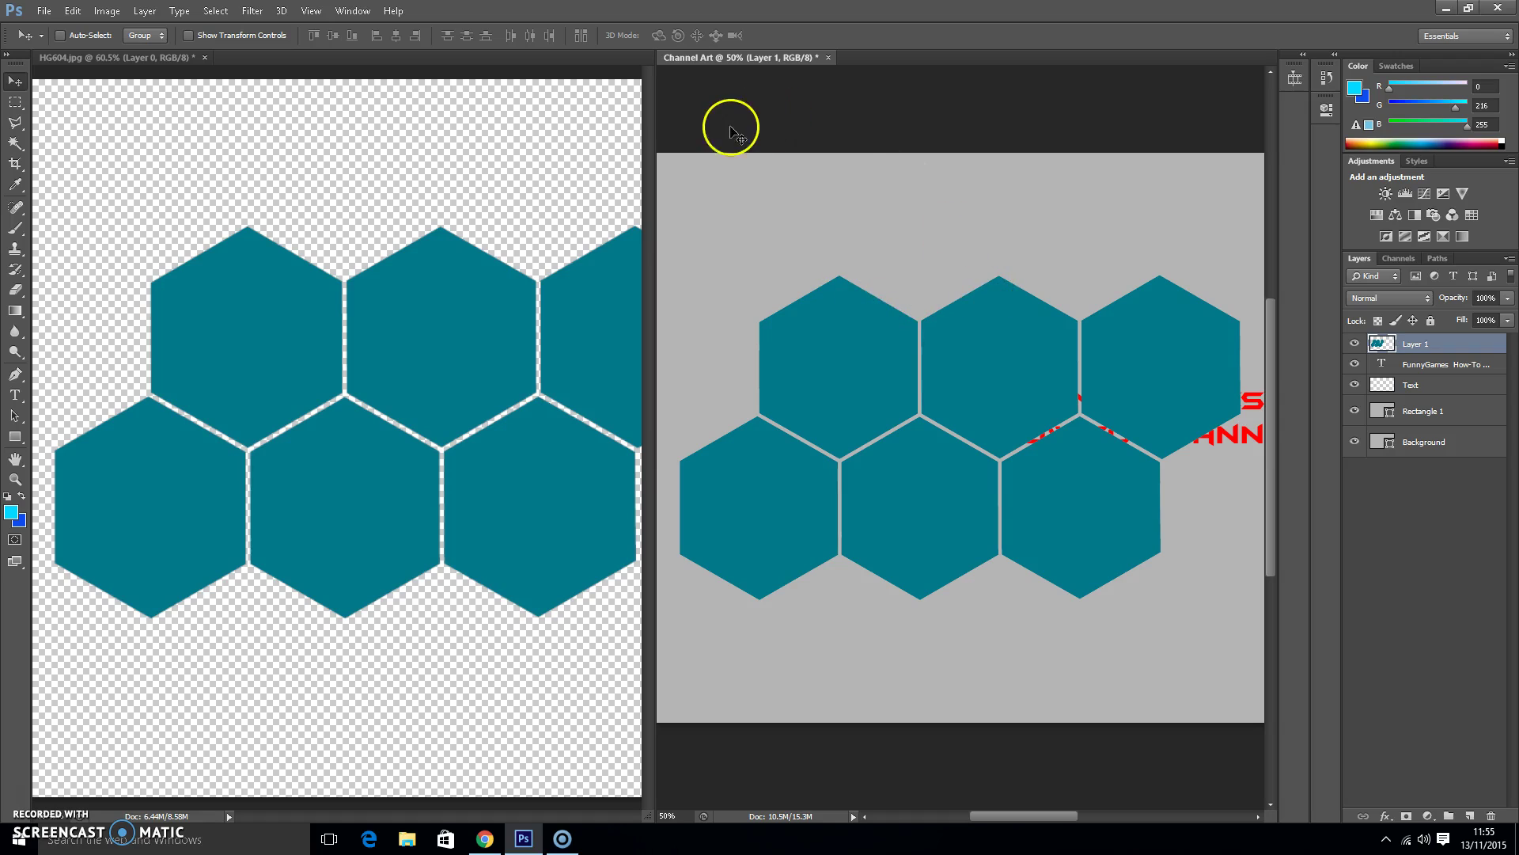
Step: Scale the pasted hexagon layer to about 58% and place it to the left of the title, vertically level with it
{"action": "left_click_drag", "start_coordinate": [656, 124], "coordinate": [68, 143]}
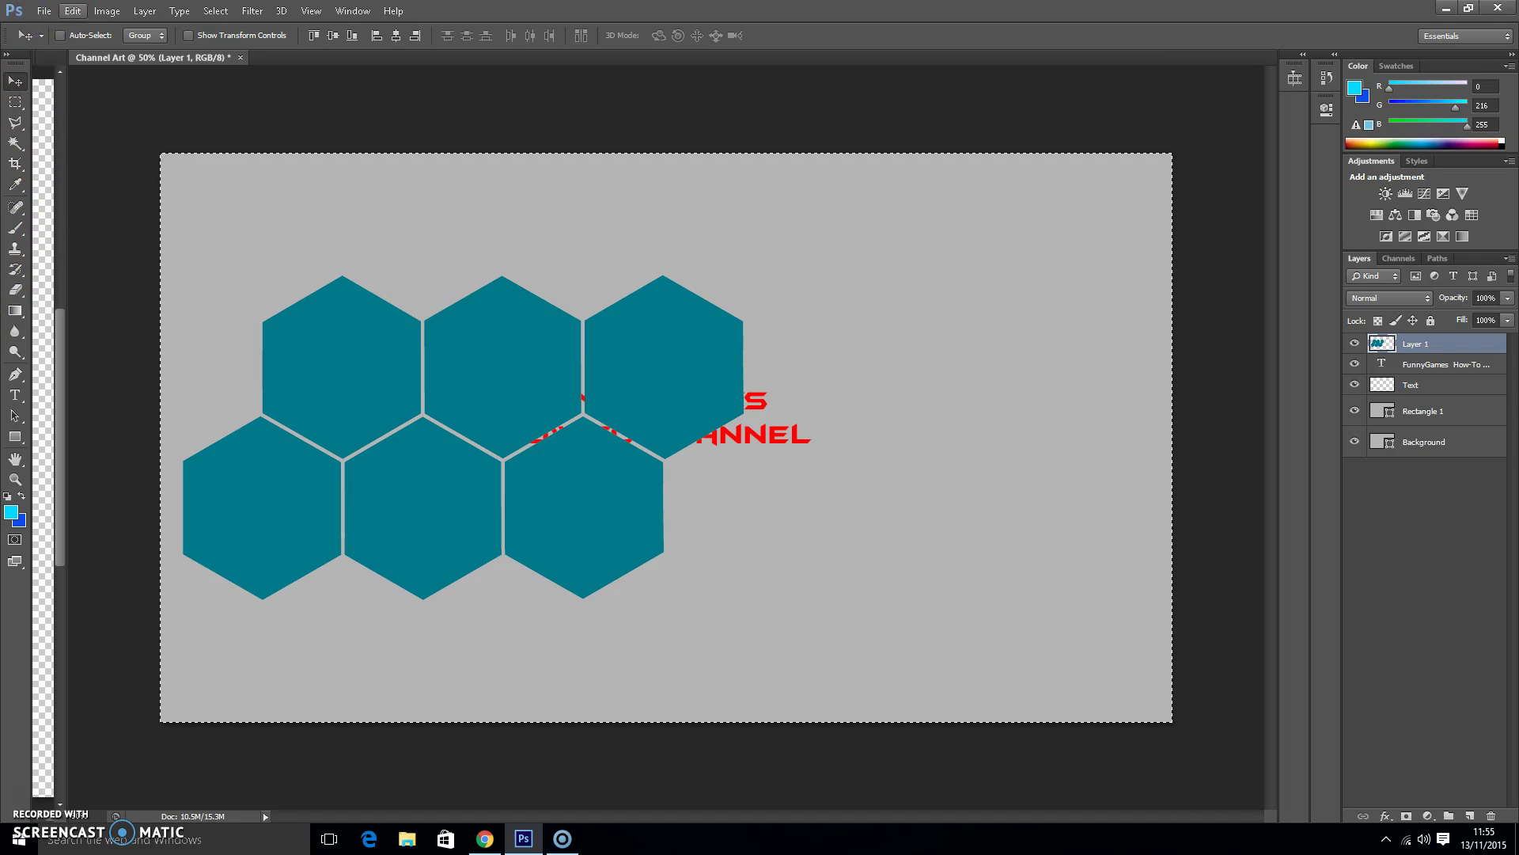
{"action": "left_click", "coordinate": [74, 11]}
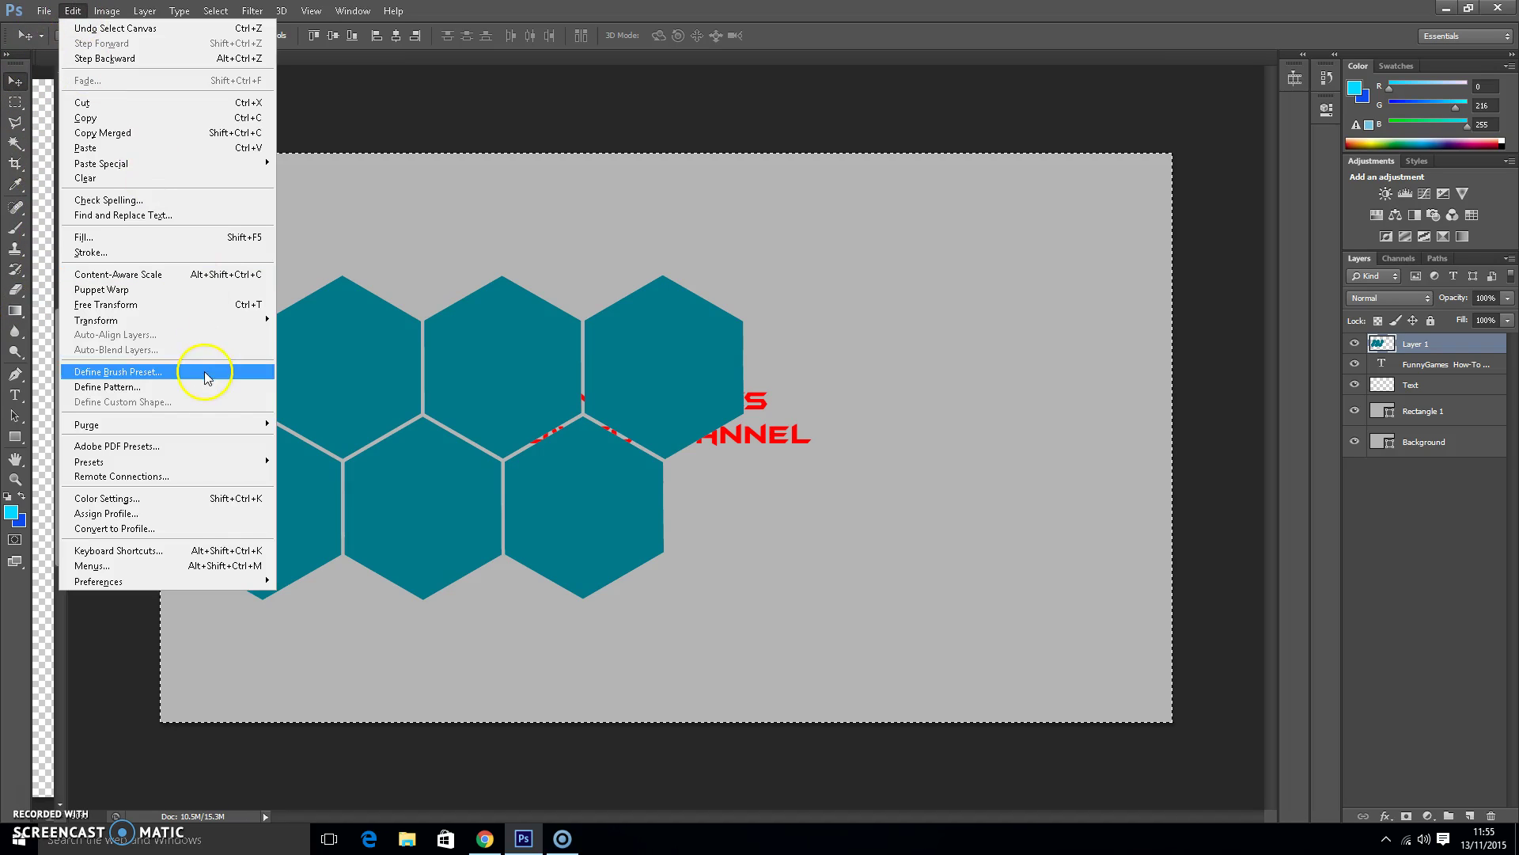
{"action": "mouse_move", "coordinate": [214, 327]}
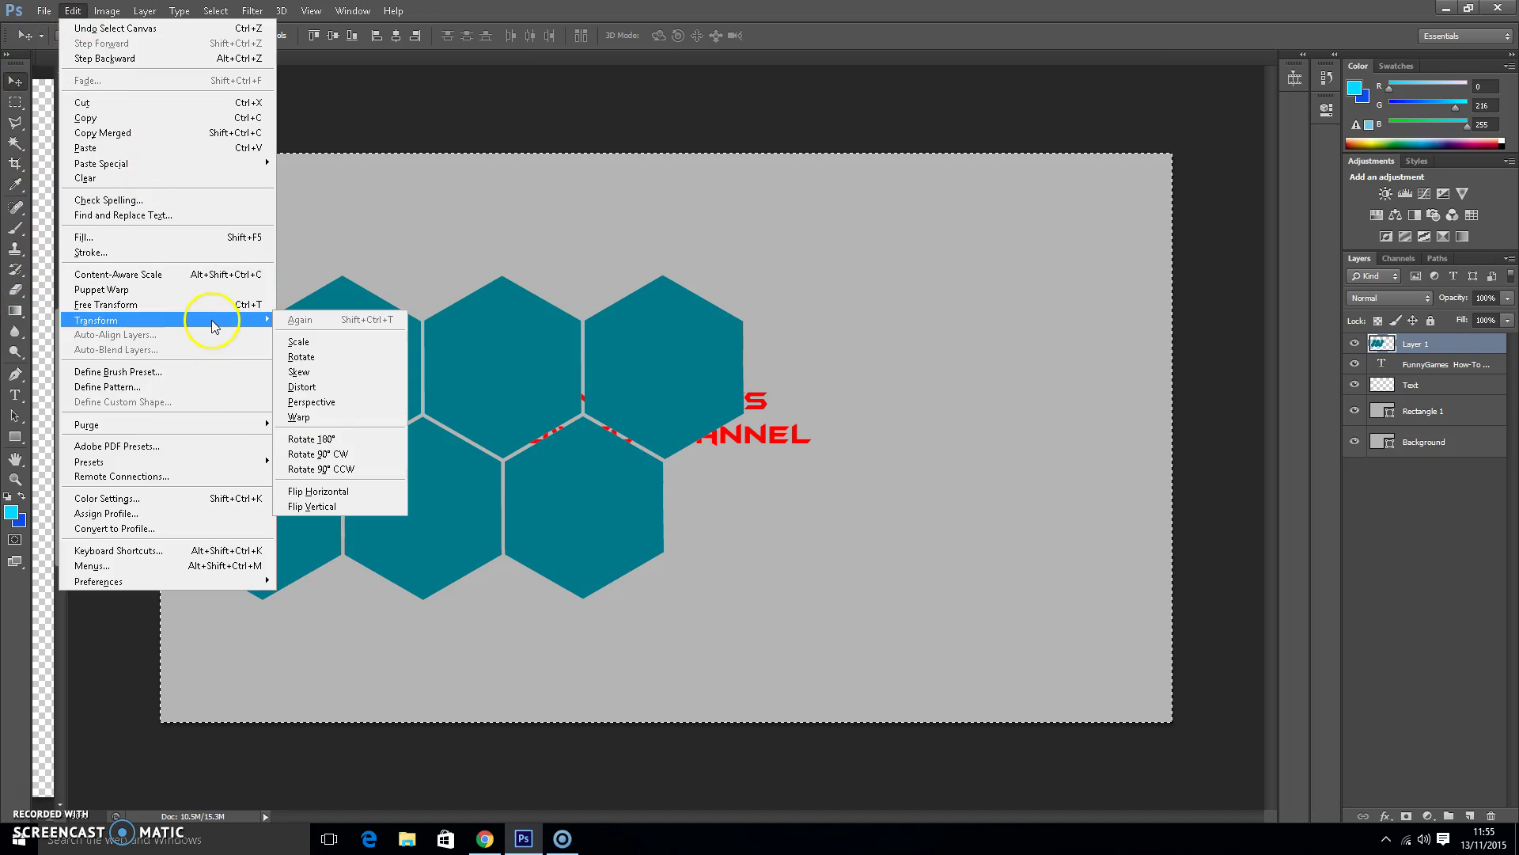
{"action": "left_click", "coordinate": [331, 342]}
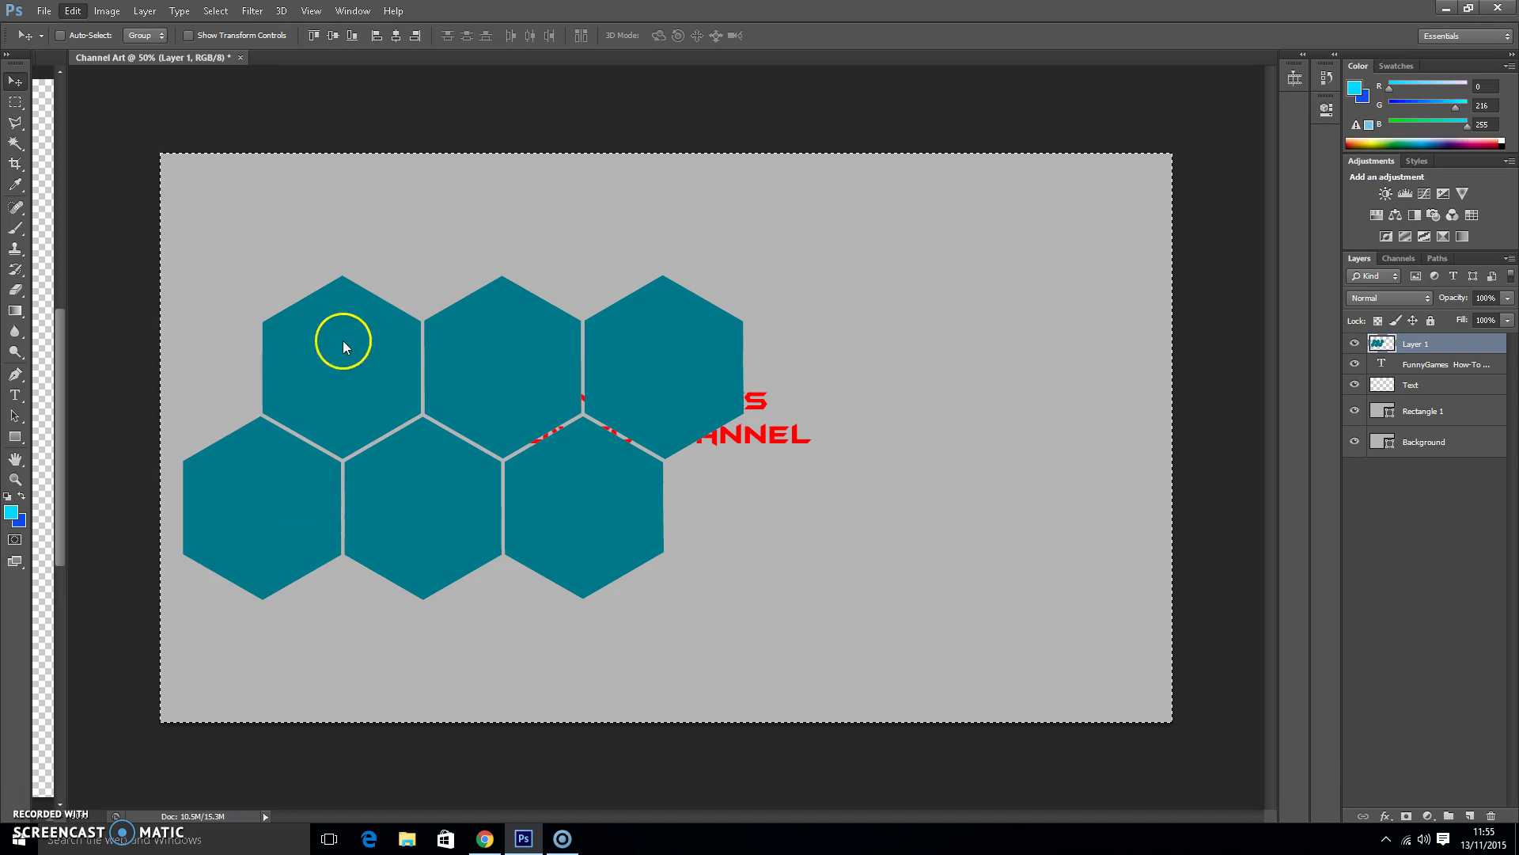
{"action": "left_click_drag", "start_coordinate": [1174, 721], "coordinate": [747, 483]}
{"action": "left_click_drag", "start_coordinate": [340, 322], "coordinate": [417, 410]}
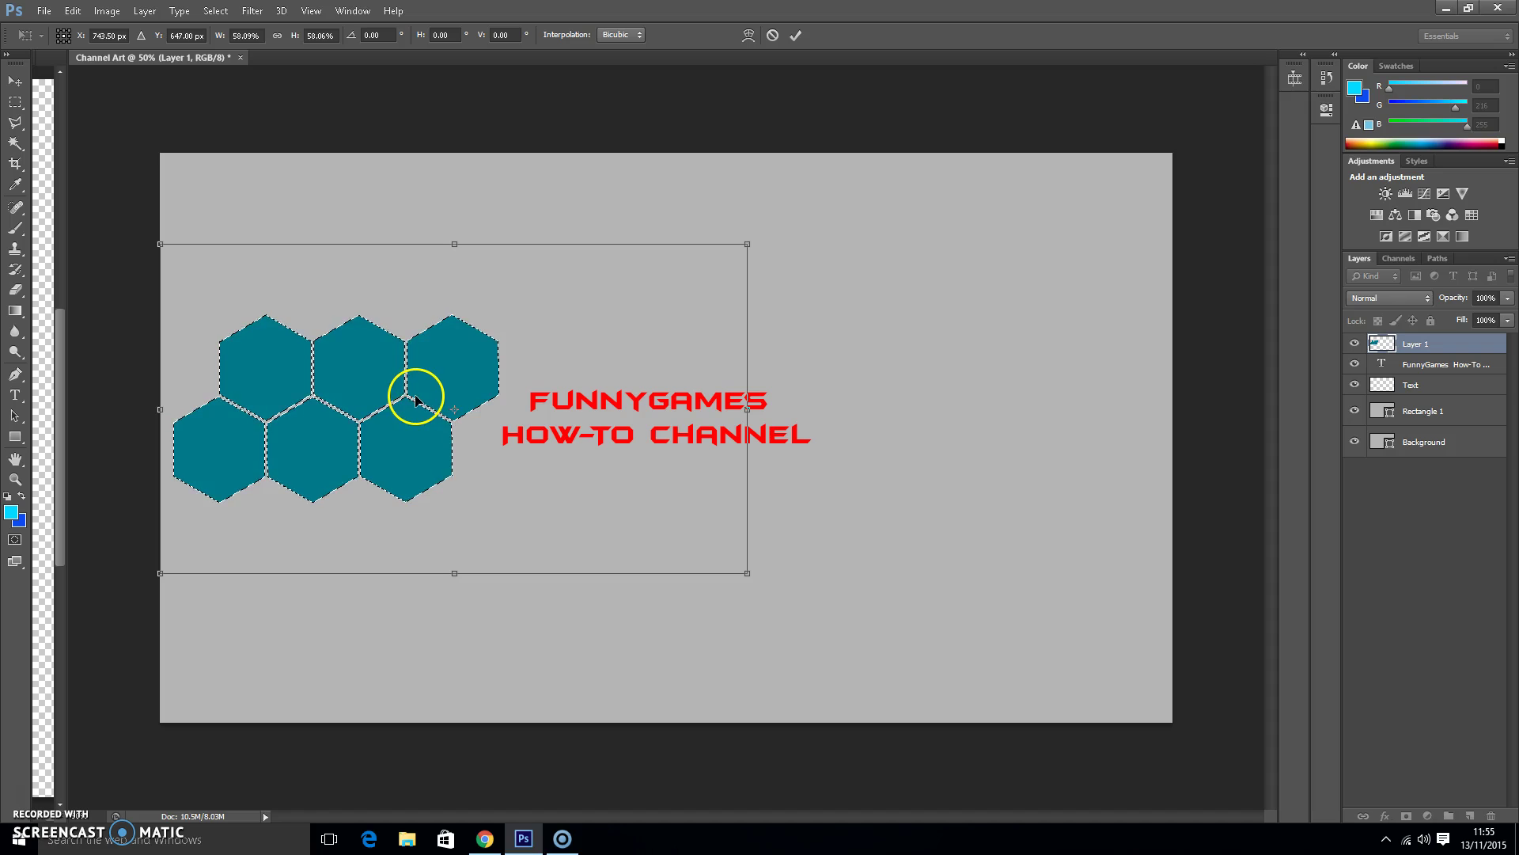
{"action": "key", "text": "Return"}
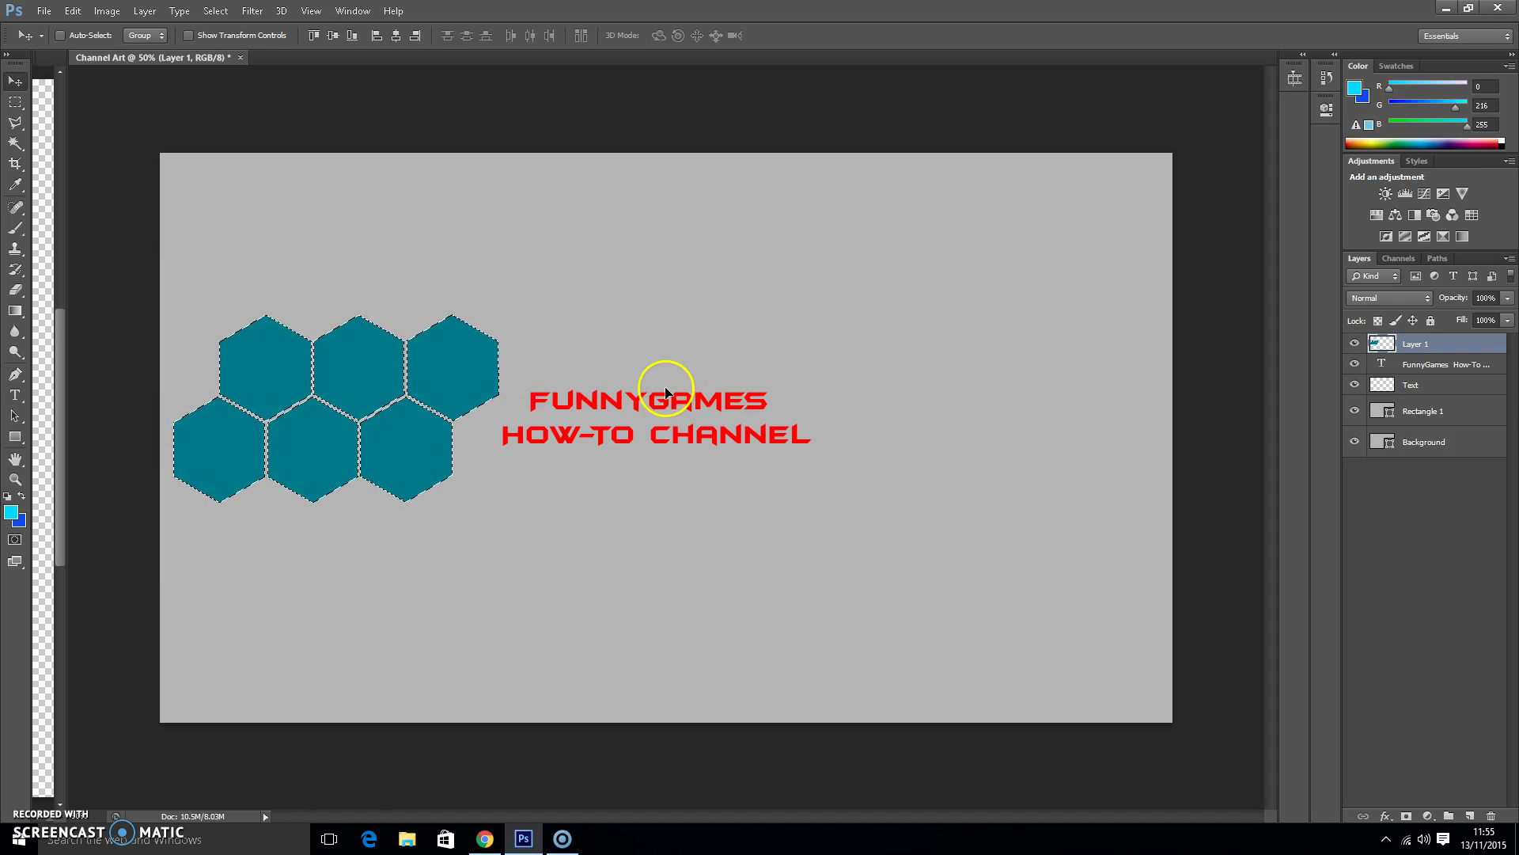
{"action": "key", "text": "ctrl+d"}
{"action": "key", "text": "ctrl+shift+alt+n"}
{"action": "key", "text": "ctrl+shift+alt+t"}
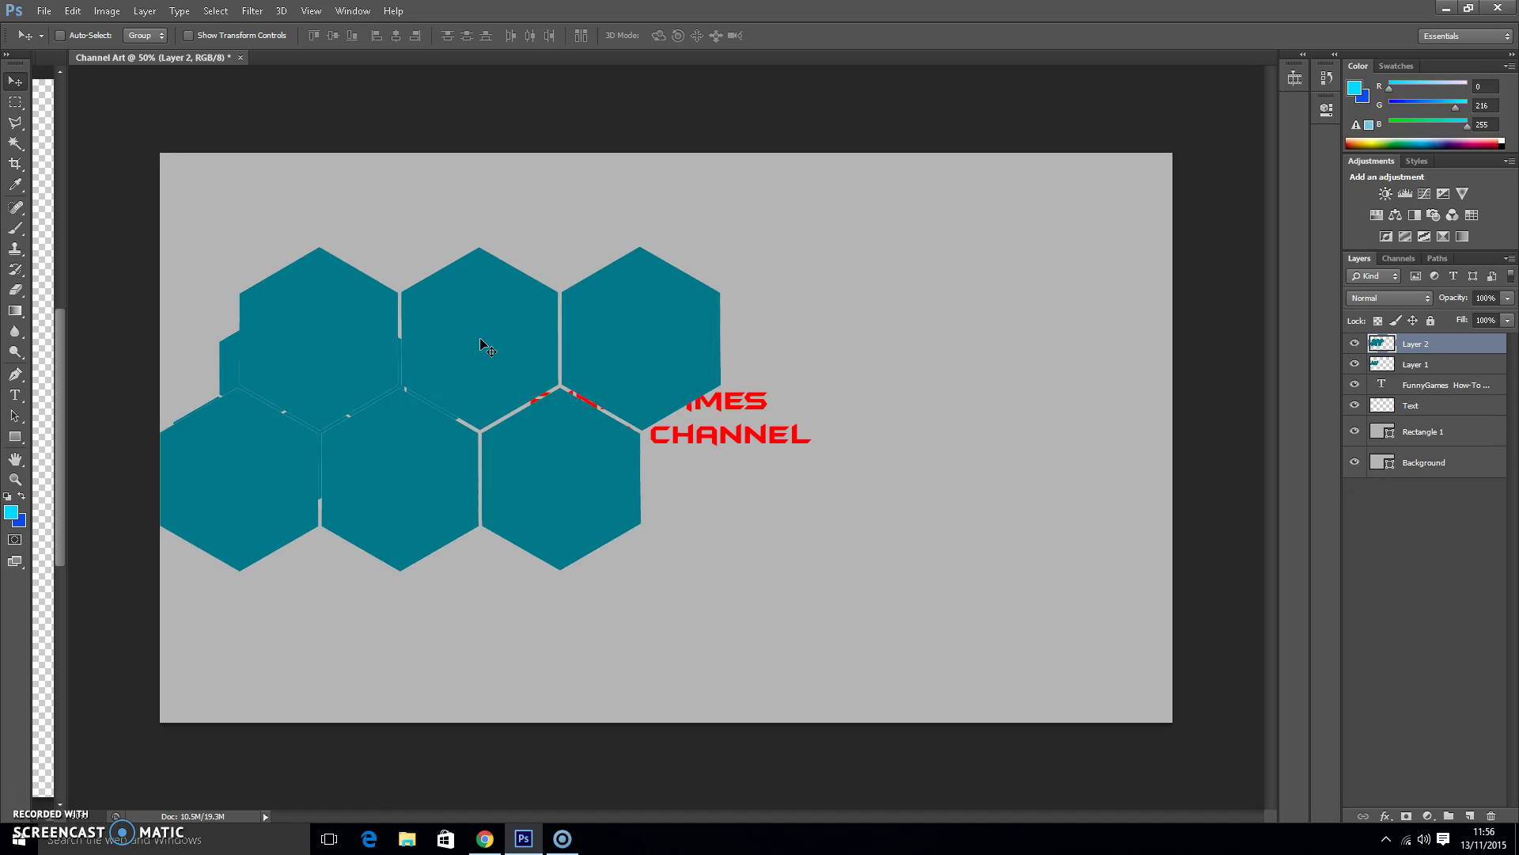
{"action": "key", "text": "ctrl+alt+z"}
{"action": "key", "text": "ctrl+alt+z"}
{"action": "key", "text": "ctrl+alt+z"}
Step: Copy the whole hexagon layer, paste it as a new layer and place it to the right of the title, level with the original hexagons
{"action": "left_click", "coordinate": [434, 356]}
{"action": "key", "text": "ctrl+a"}
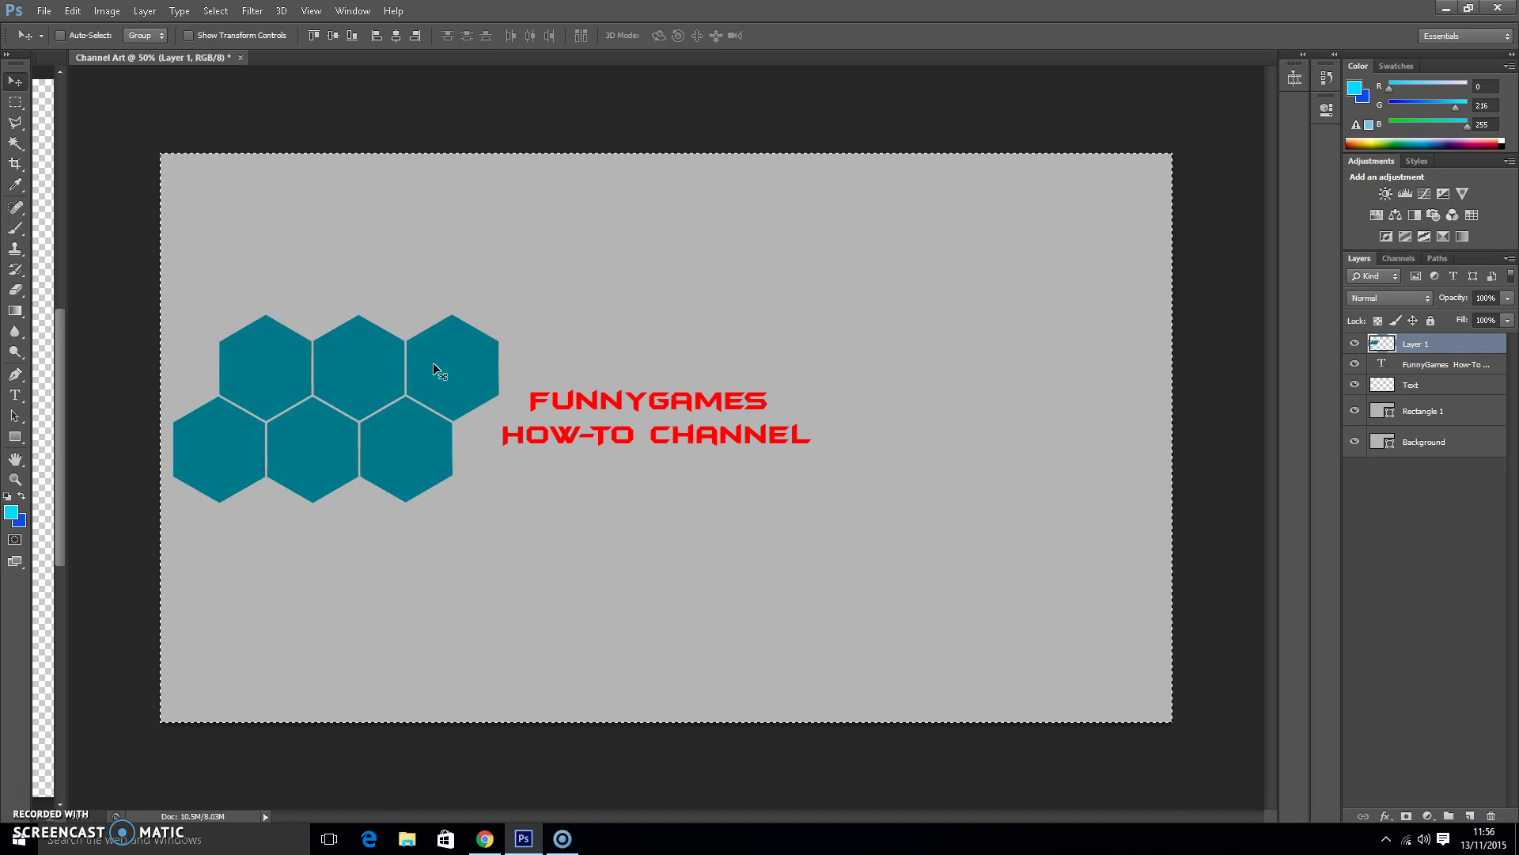
{"action": "key", "text": "ctrl+v"}
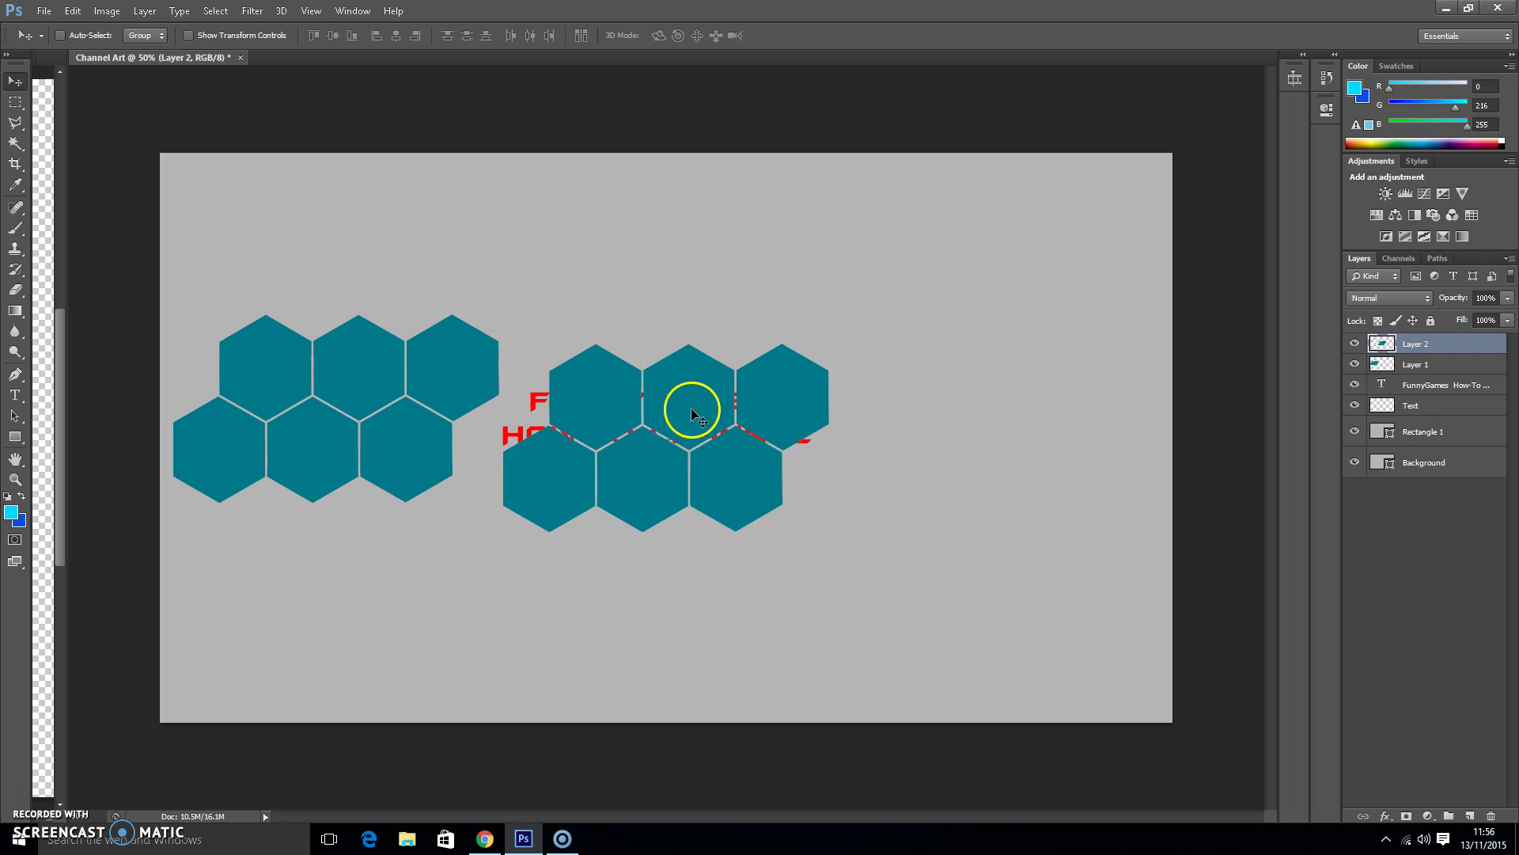
{"action": "left_click_drag", "start_coordinate": [686, 406], "coordinate": [1011, 368]}
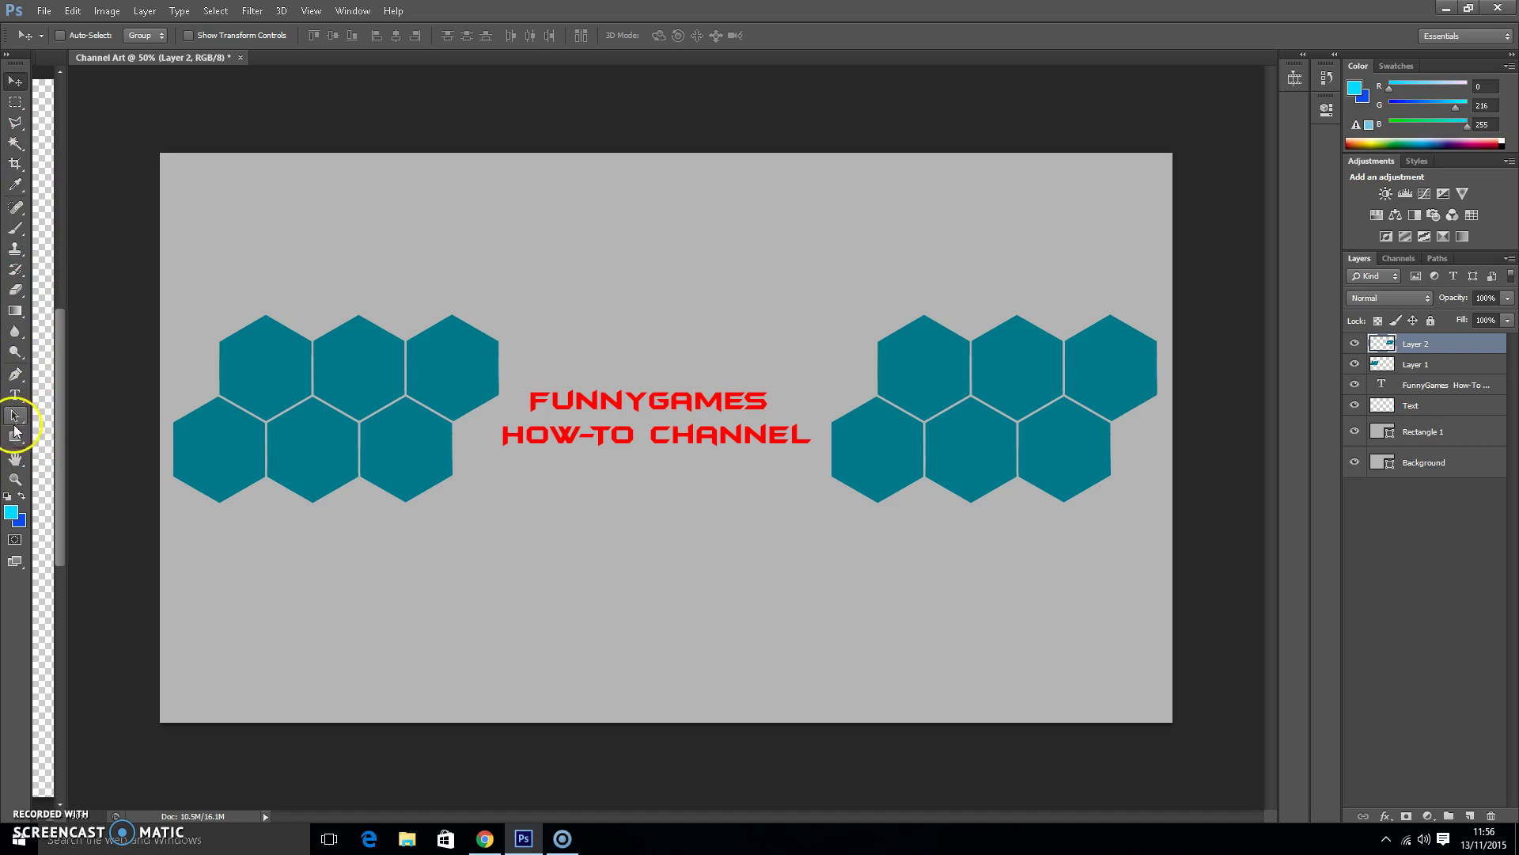
Step: Activate the Gradient tool and change the foreground colour from cyan to a dark grey
{"action": "left_click", "coordinate": [15, 310]}
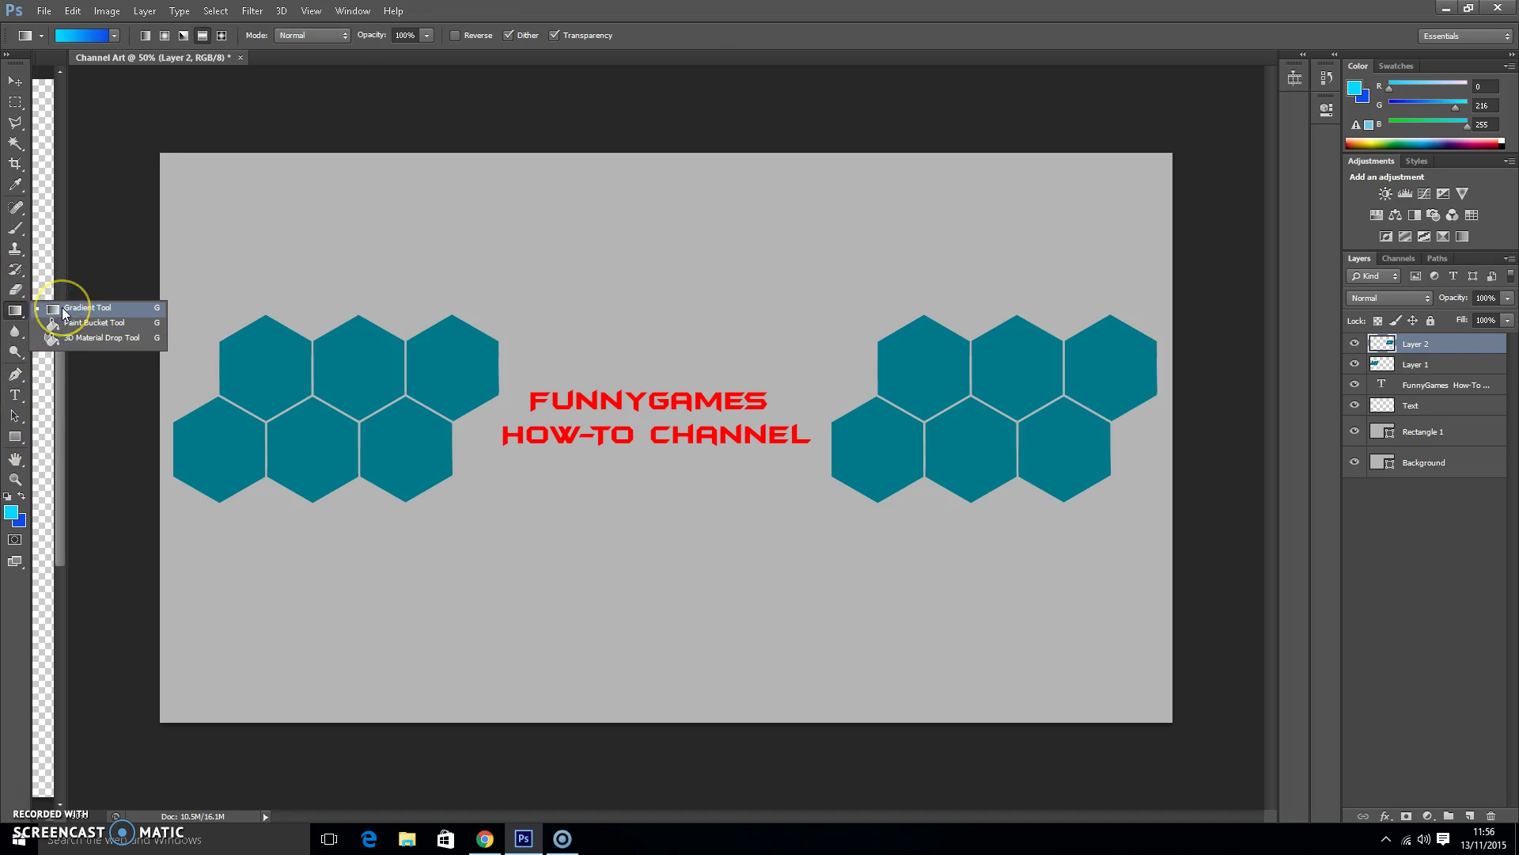
{"action": "left_click", "coordinate": [65, 312]}
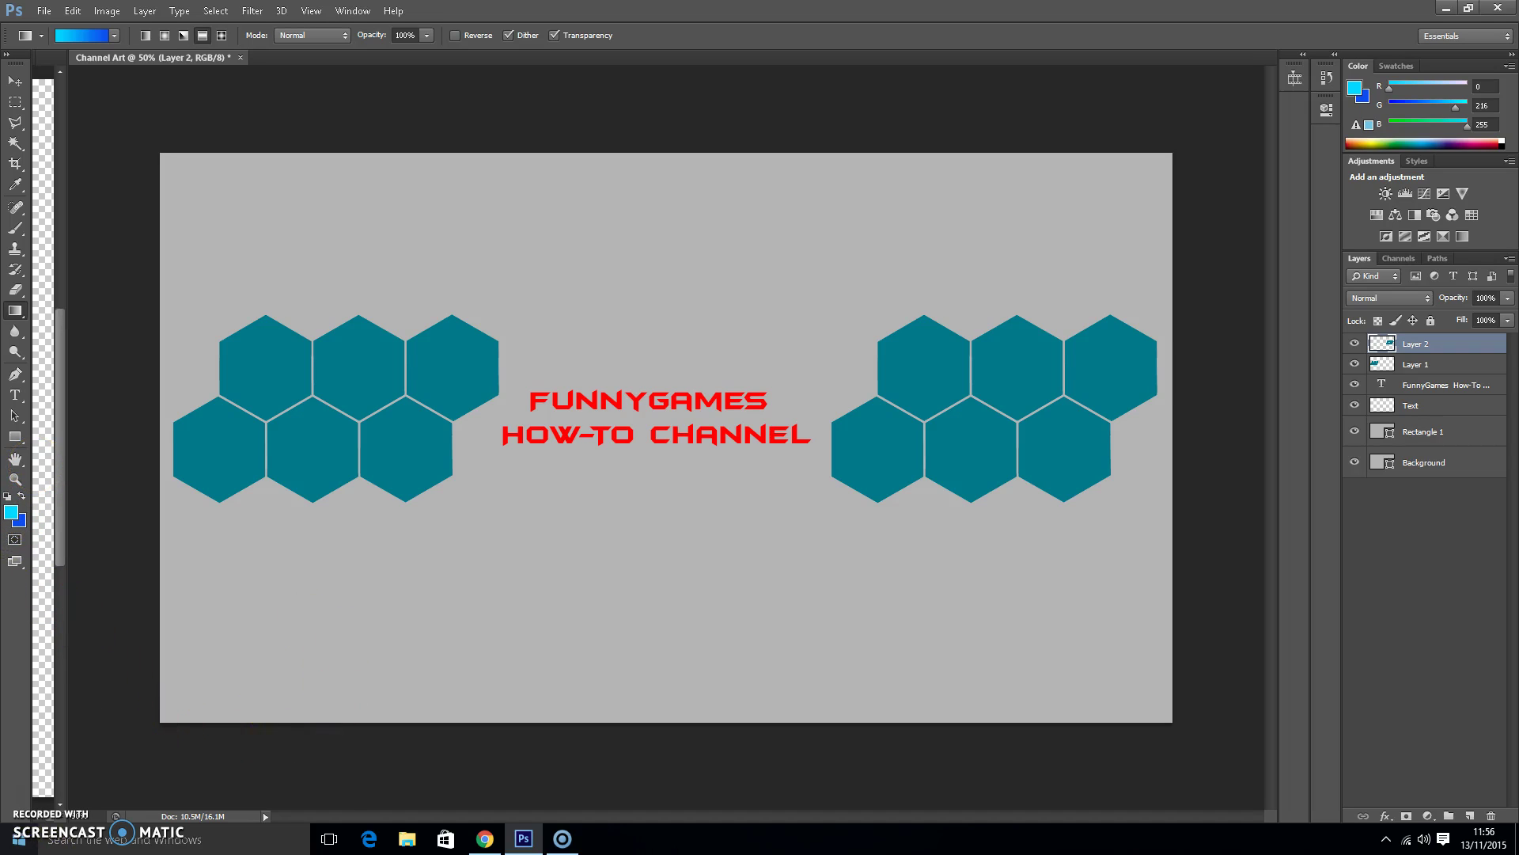
{"action": "left_click", "coordinate": [11, 515]}
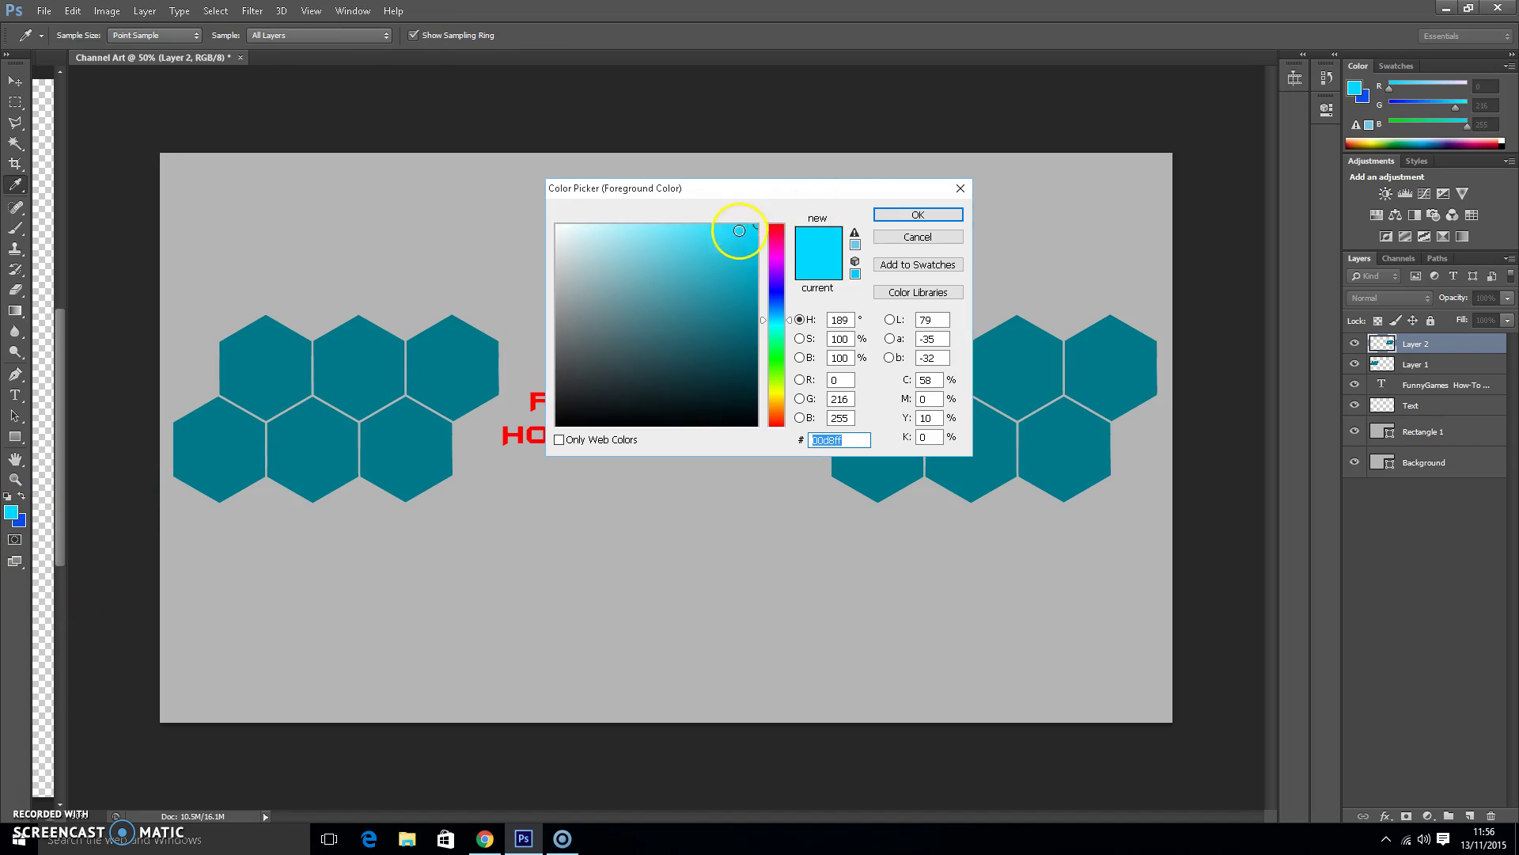
{"action": "mouse_move", "coordinate": [755, 232]}
{"action": "left_mouse_down"}
{"action": "mouse_move", "coordinate": [565, 383]}
{"action": "mouse_move", "coordinate": [557, 346]}
{"action": "left_mouse_up"}
{"action": "left_click", "coordinate": [918, 215]}
{"action": "key", "text": "g"}
Step: Swap the foreground and background colours and set the new foreground to light grey, RGB 176, 176, 176
{"action": "left_click", "coordinate": [22, 497]}
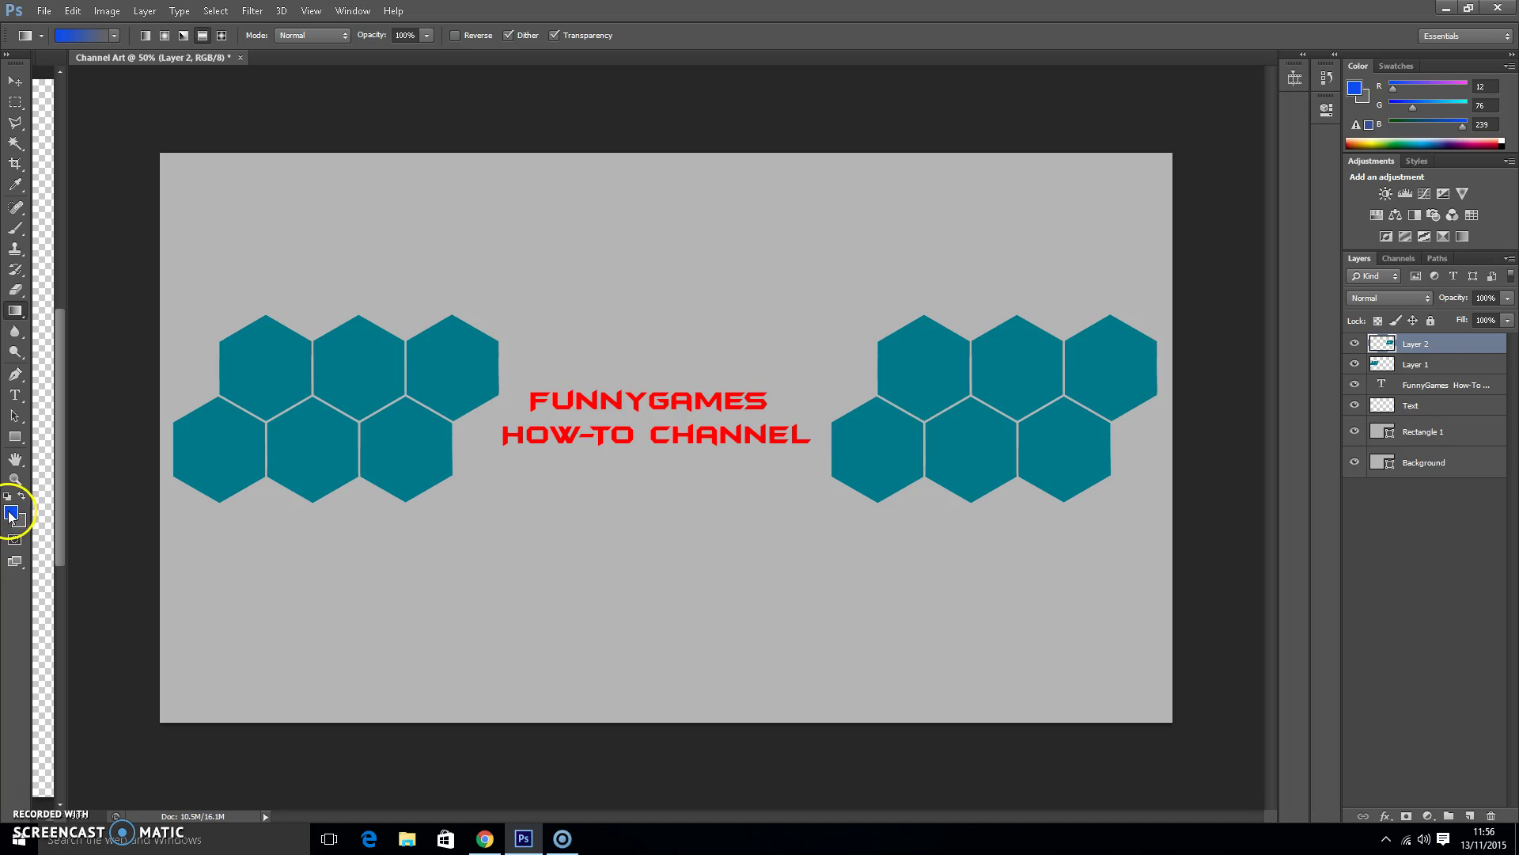
{"action": "left_click", "coordinate": [10, 513]}
{"action": "mouse_move", "coordinate": [745, 240]}
{"action": "left_mouse_down"}
{"action": "mouse_move", "coordinate": [519, 277]}
{"action": "mouse_move", "coordinate": [551, 288]}
{"action": "left_mouse_up"}
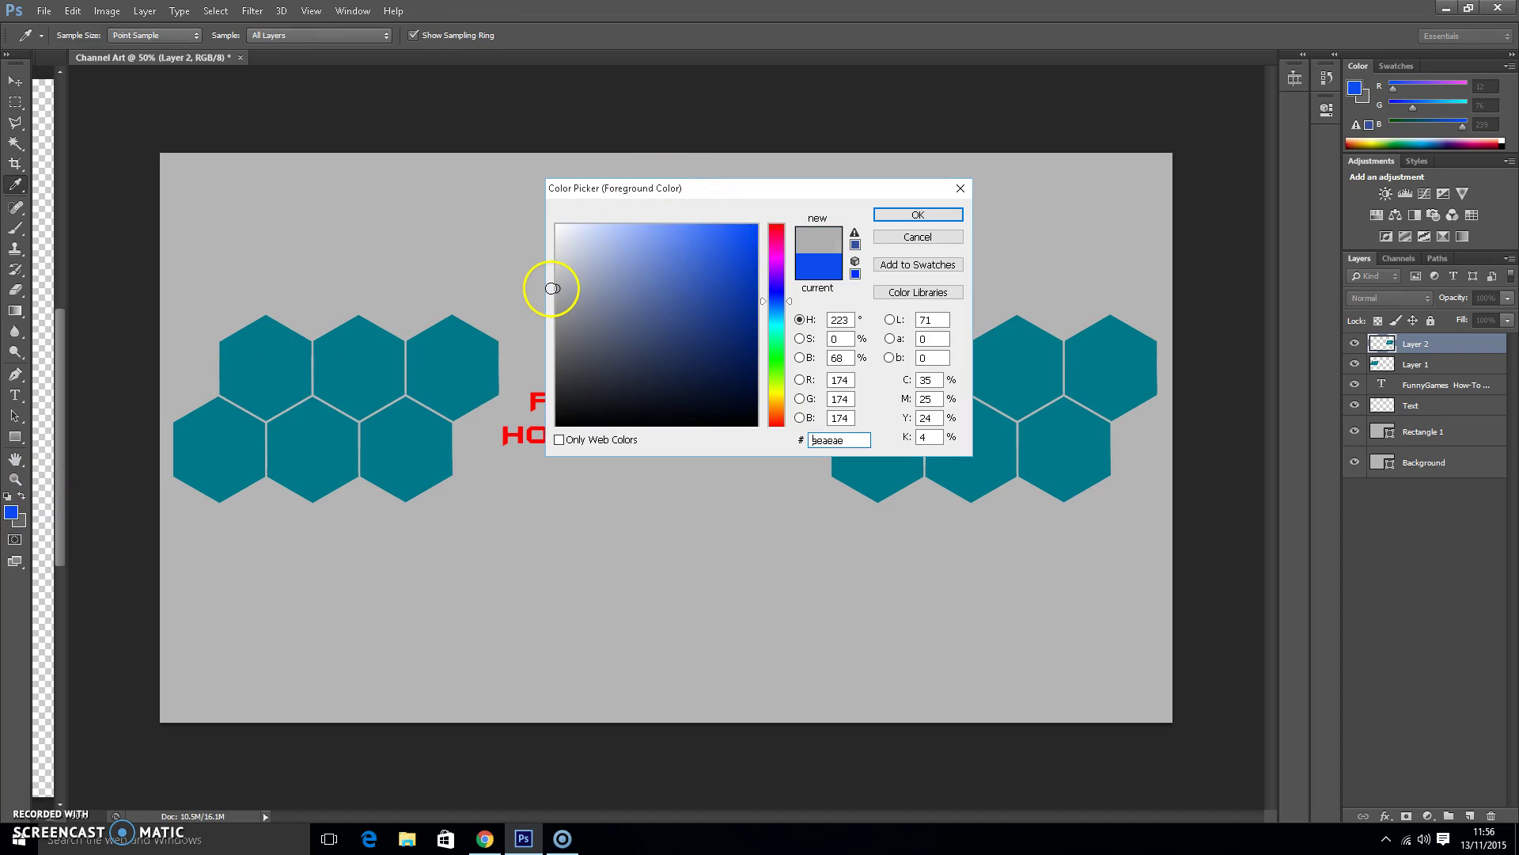
{"action": "left_click", "coordinate": [917, 214]}
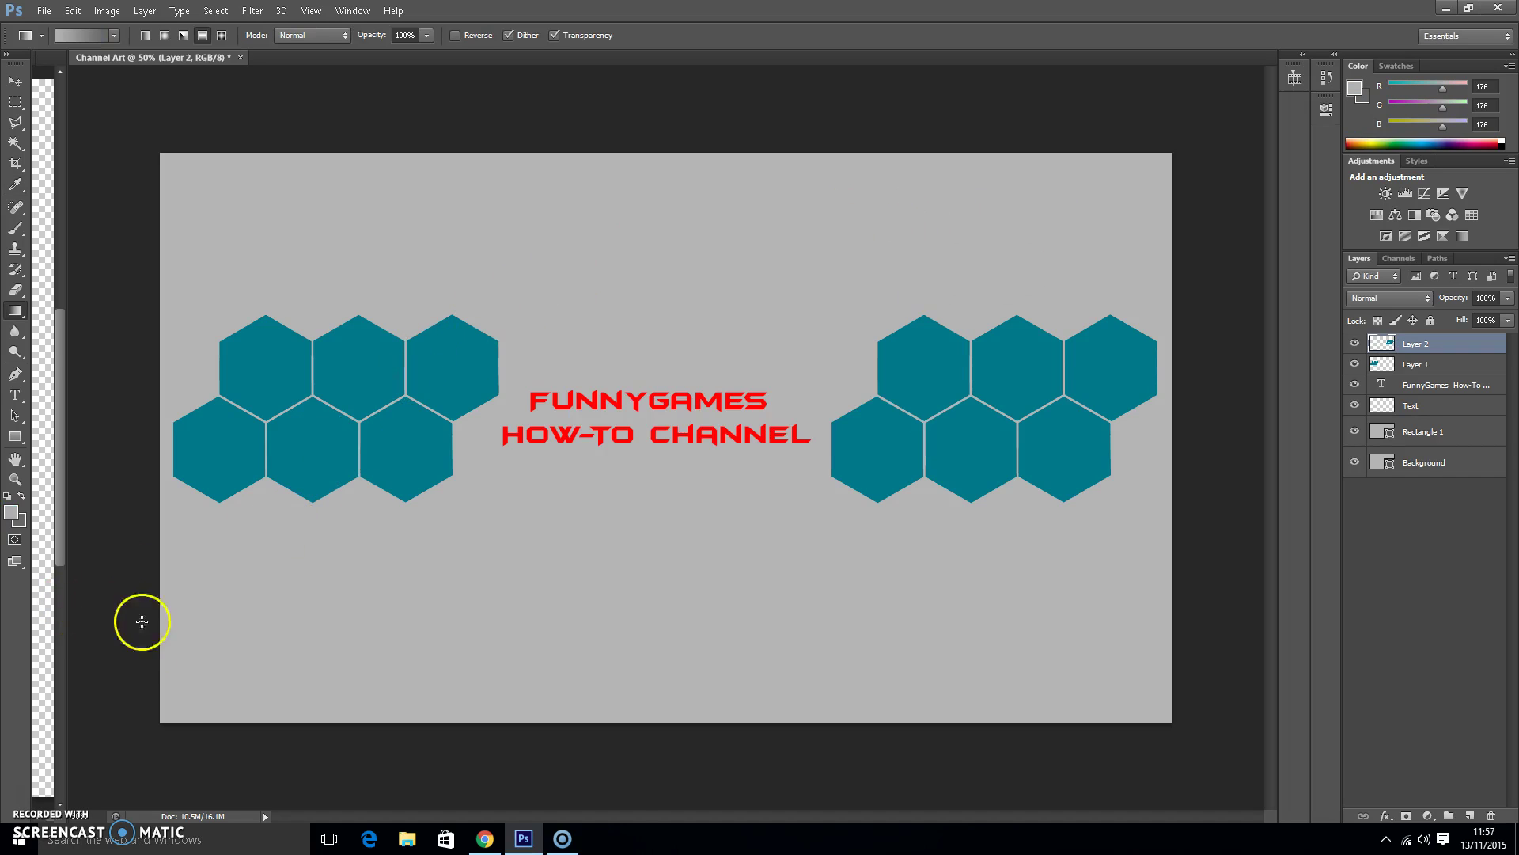
Step: Try a light-to-dark grey gradient on Layer 2, starting at the canvas's lower-left corner, and undo it
{"action": "left_click_drag", "start_coordinate": [160, 718], "coordinate": [431, 681]}
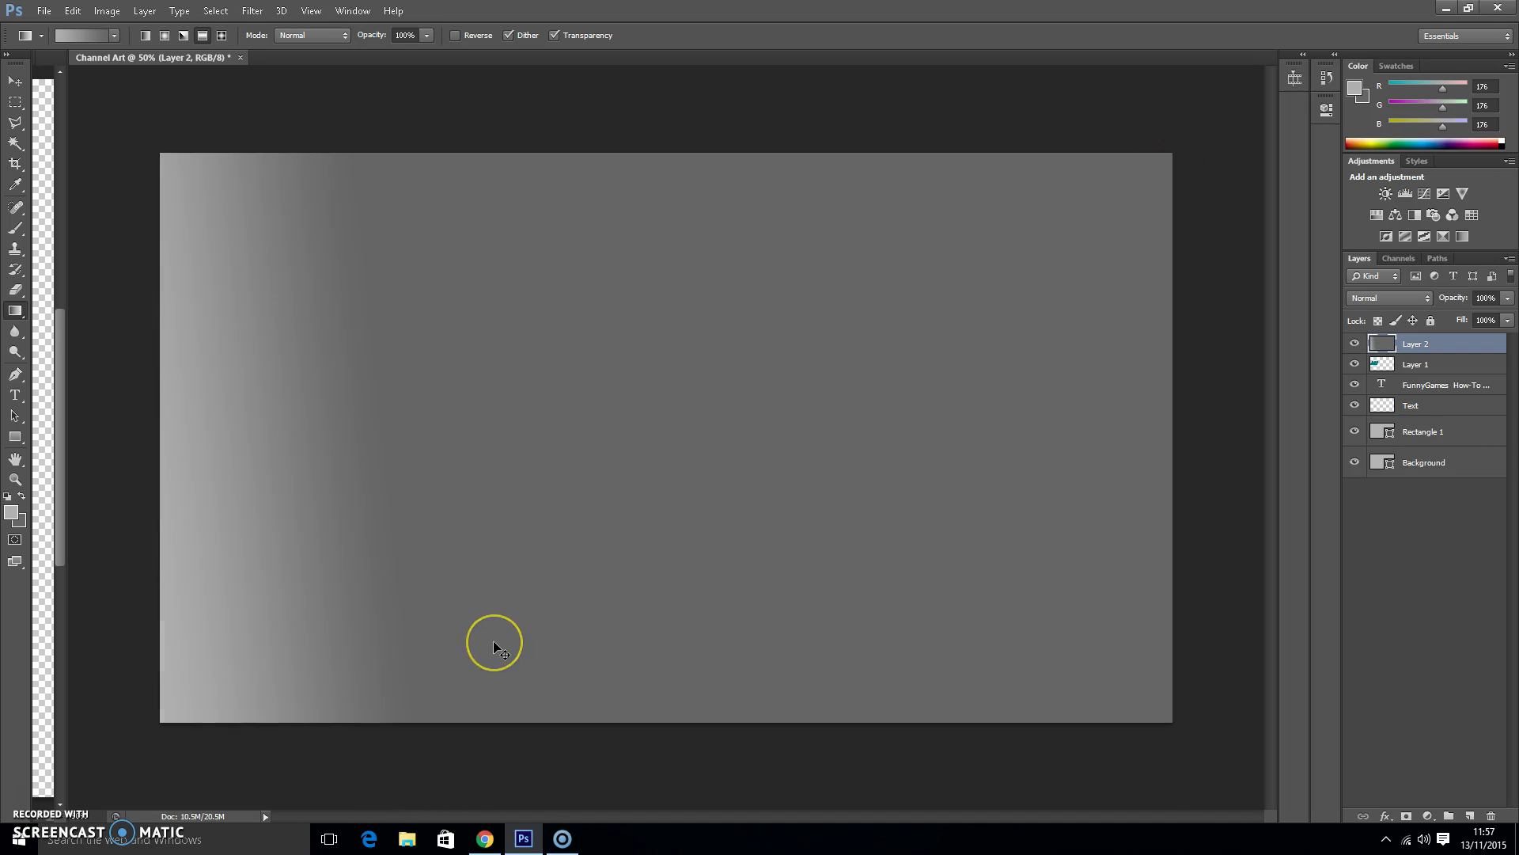
{"action": "key", "text": "ctrl+z"}
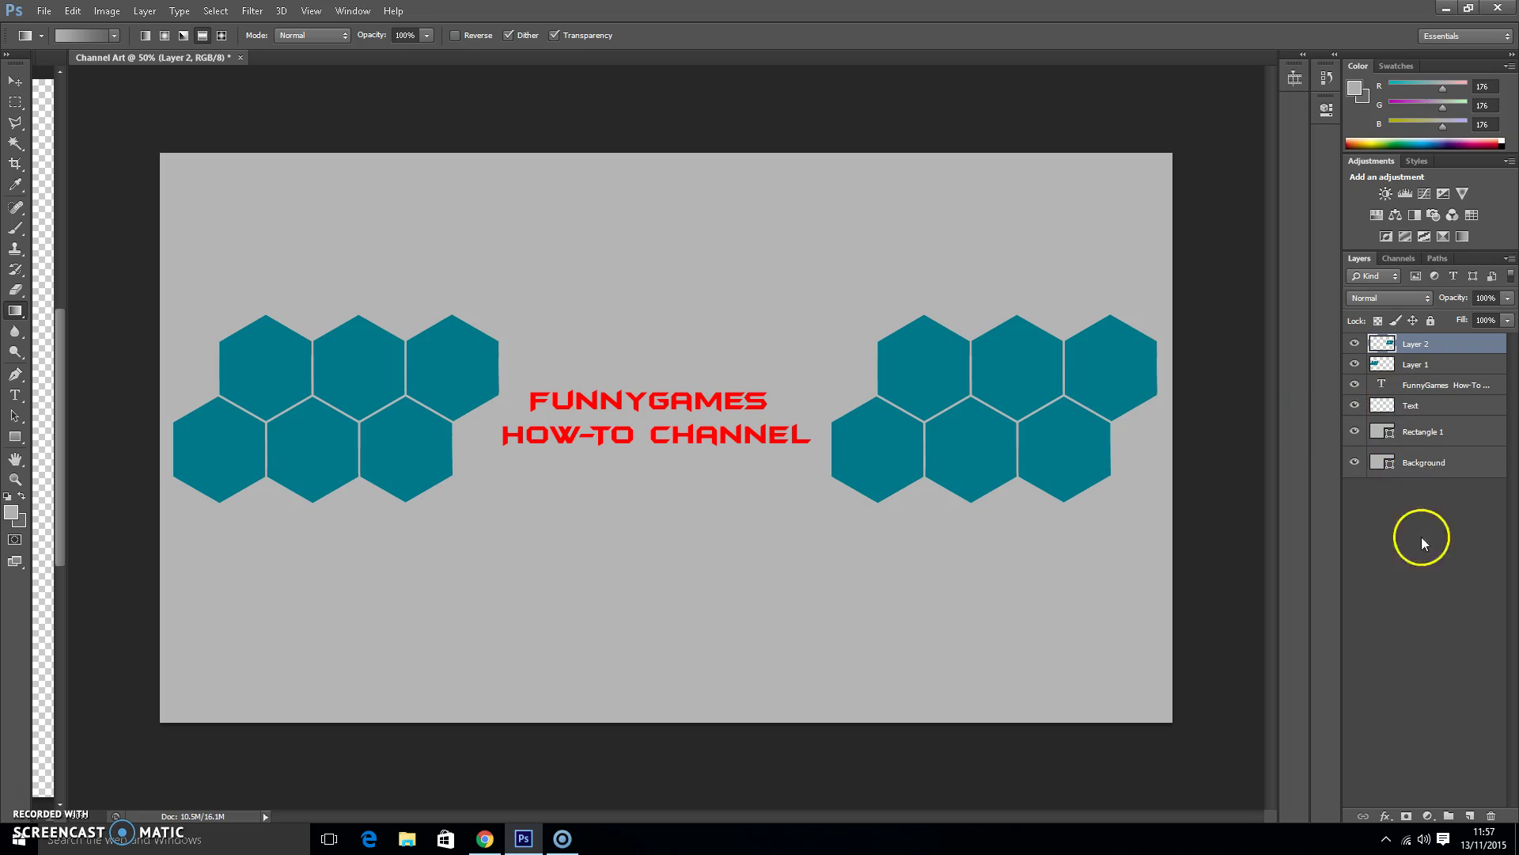
Step: Add a new layer directly above Background and fill it with a light-to-dark grey gradient from the canvas's lower-left to its upper-right corner
{"action": "left_click", "coordinate": [1425, 469]}
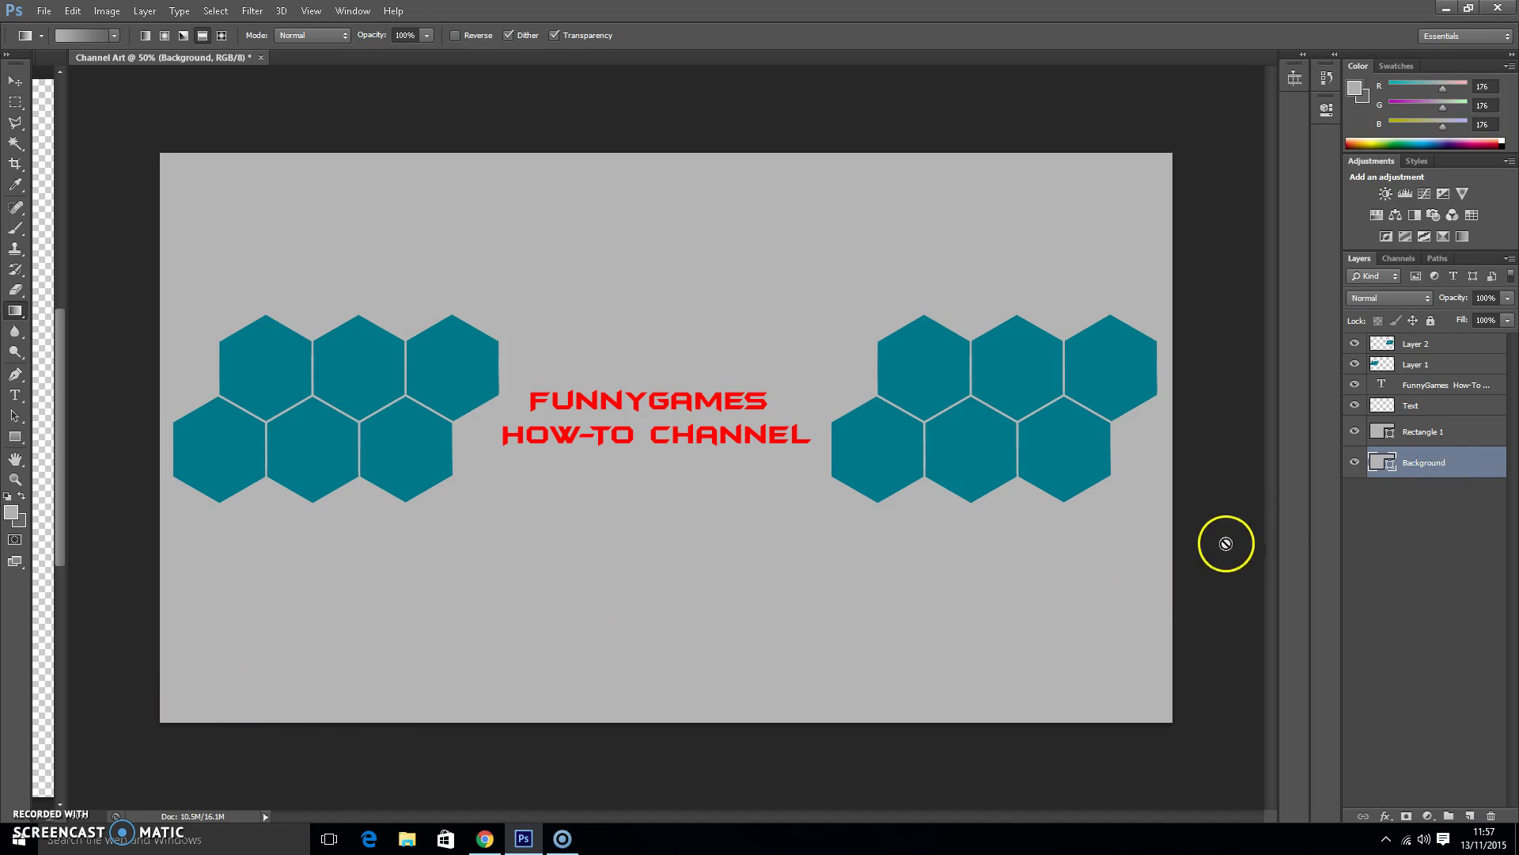
{"action": "left_click", "coordinate": [1454, 433]}
{"action": "left_click", "coordinate": [1436, 463]}
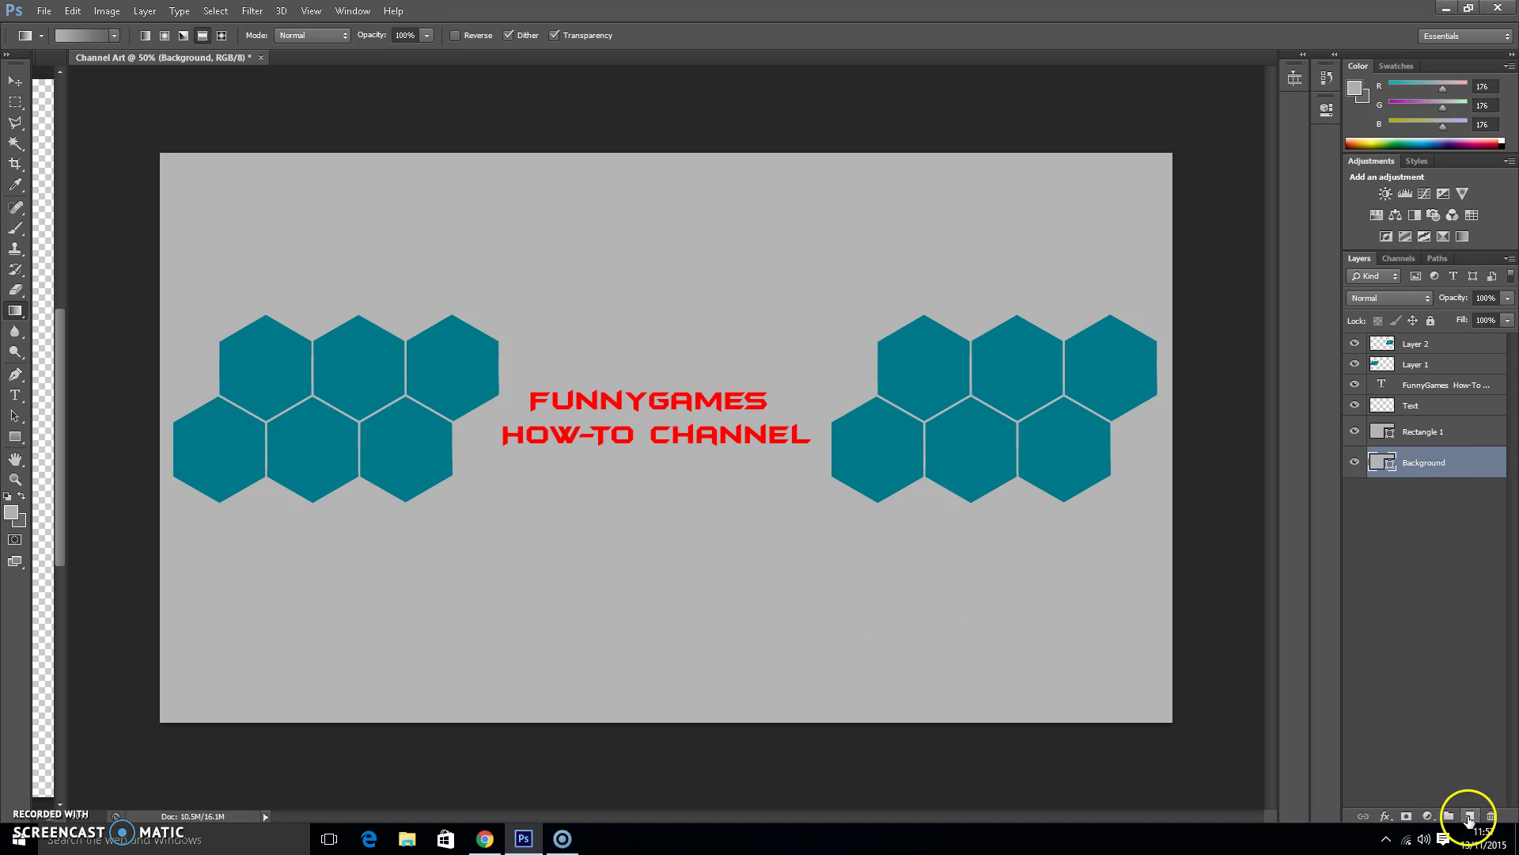
{"action": "left_click", "coordinate": [1468, 816]}
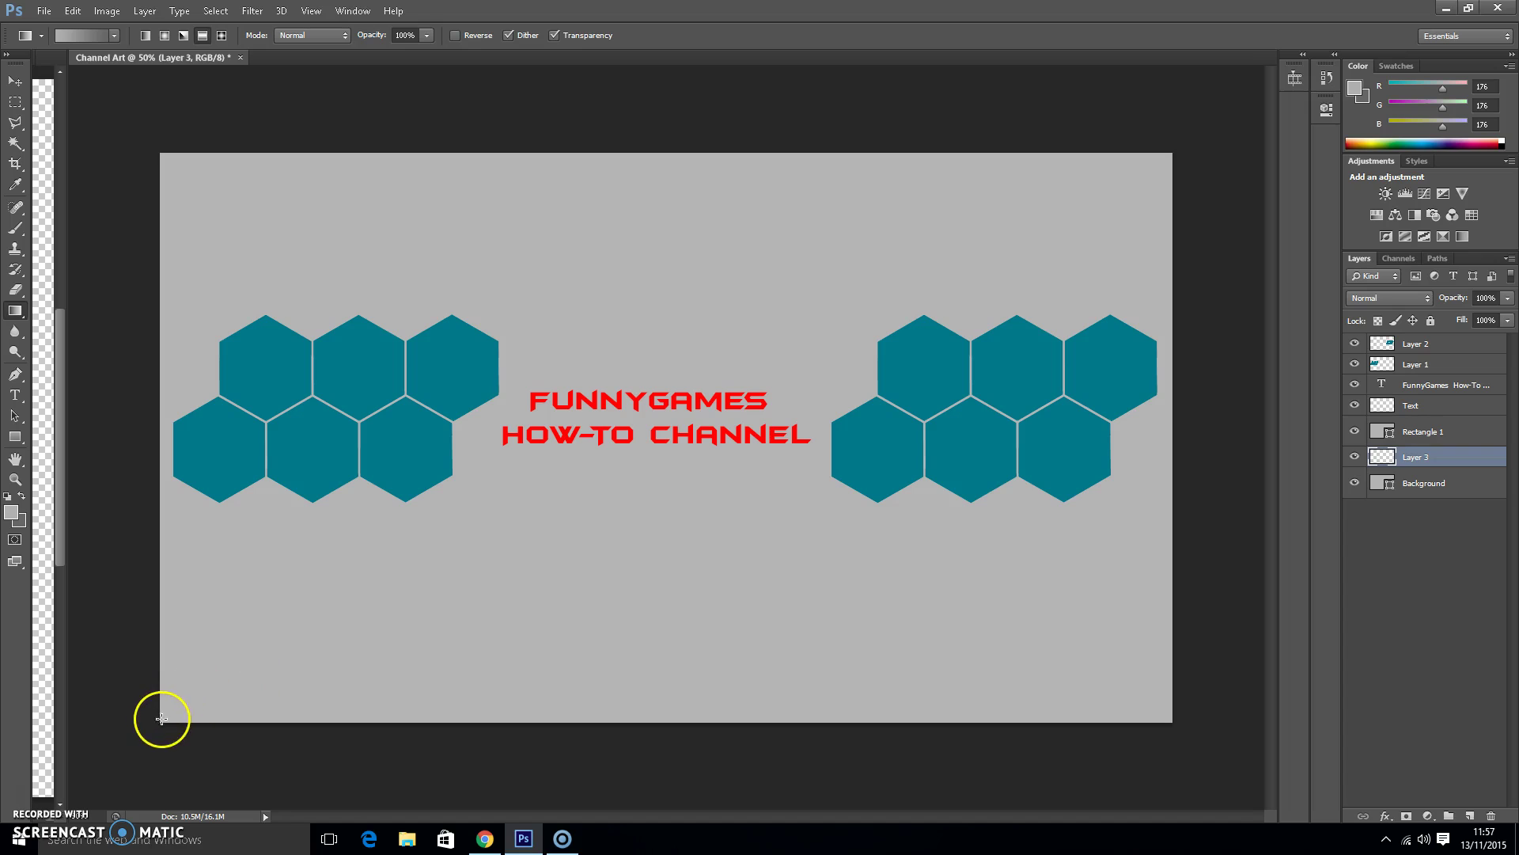
{"action": "left_click_drag", "start_coordinate": [159, 723], "coordinate": [1171, 155]}
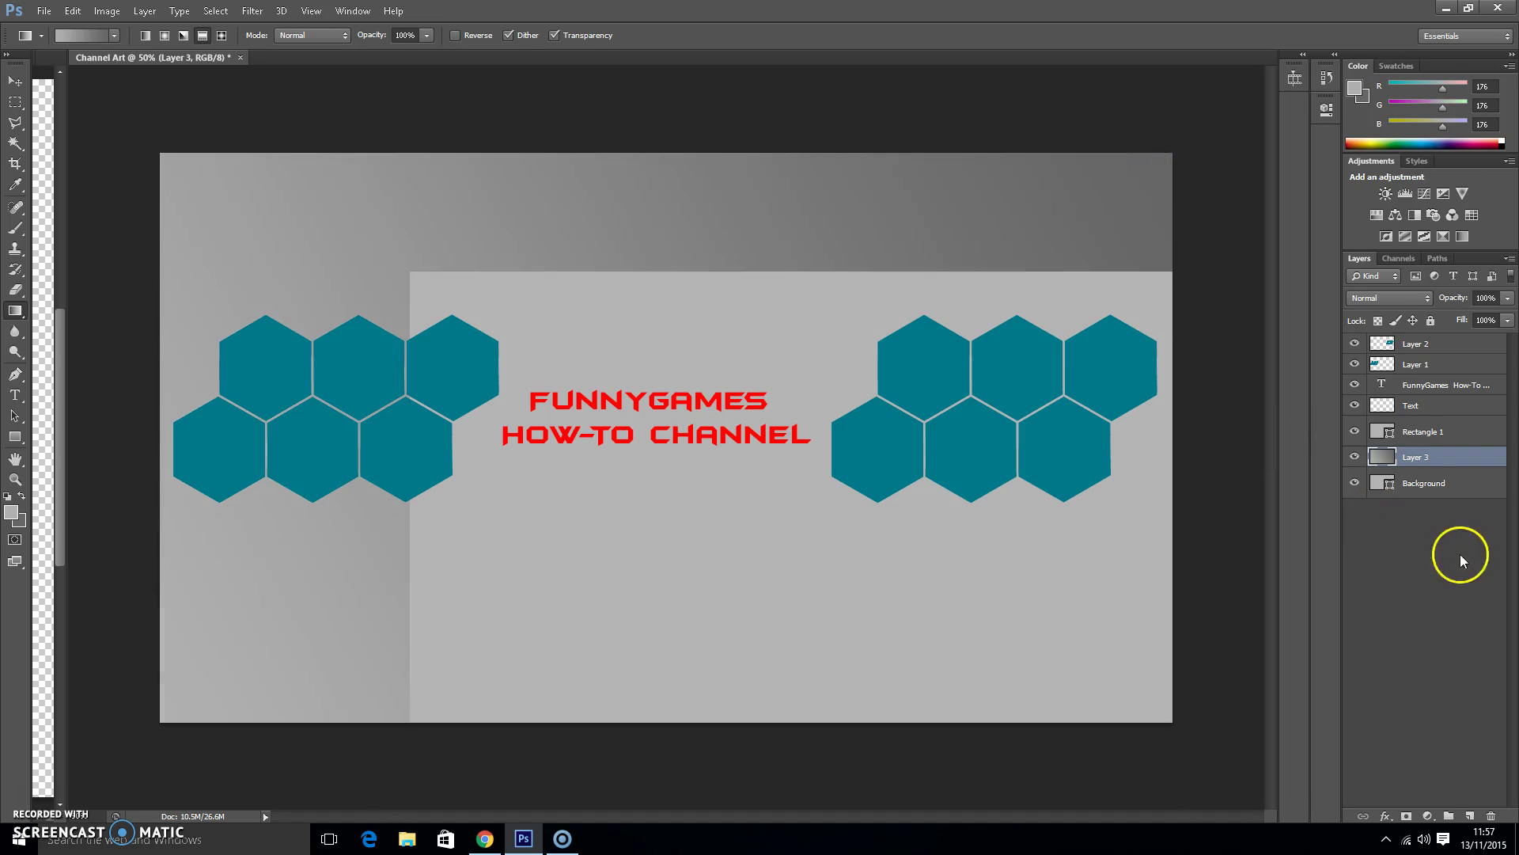
Step: Move the Rectangle 1 layer below Background and delete it
{"action": "left_click_drag", "start_coordinate": [1430, 436], "coordinate": [1447, 558]}
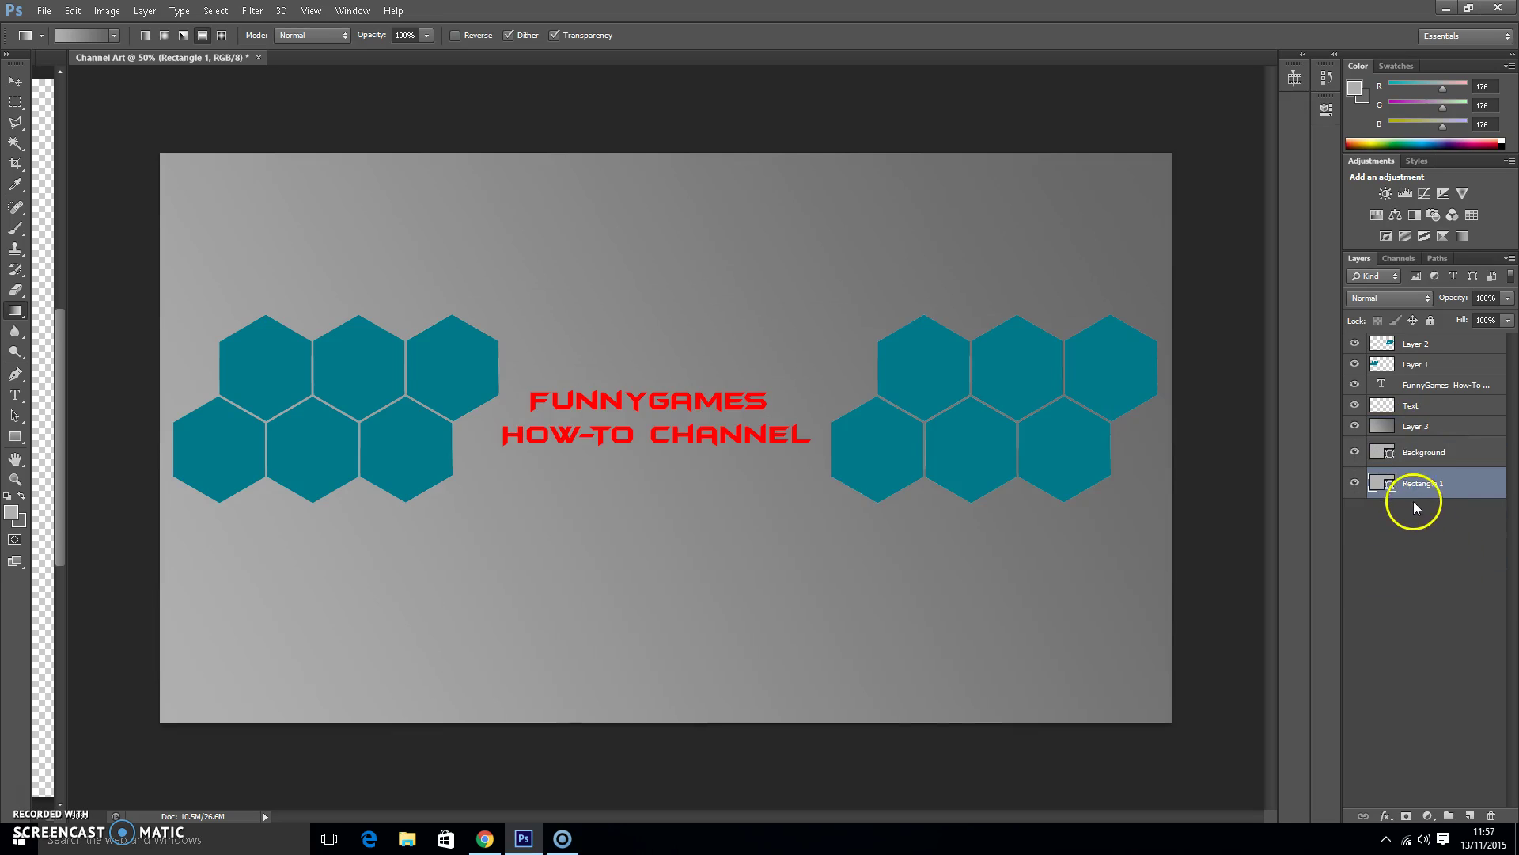
{"action": "key", "text": "Delete"}
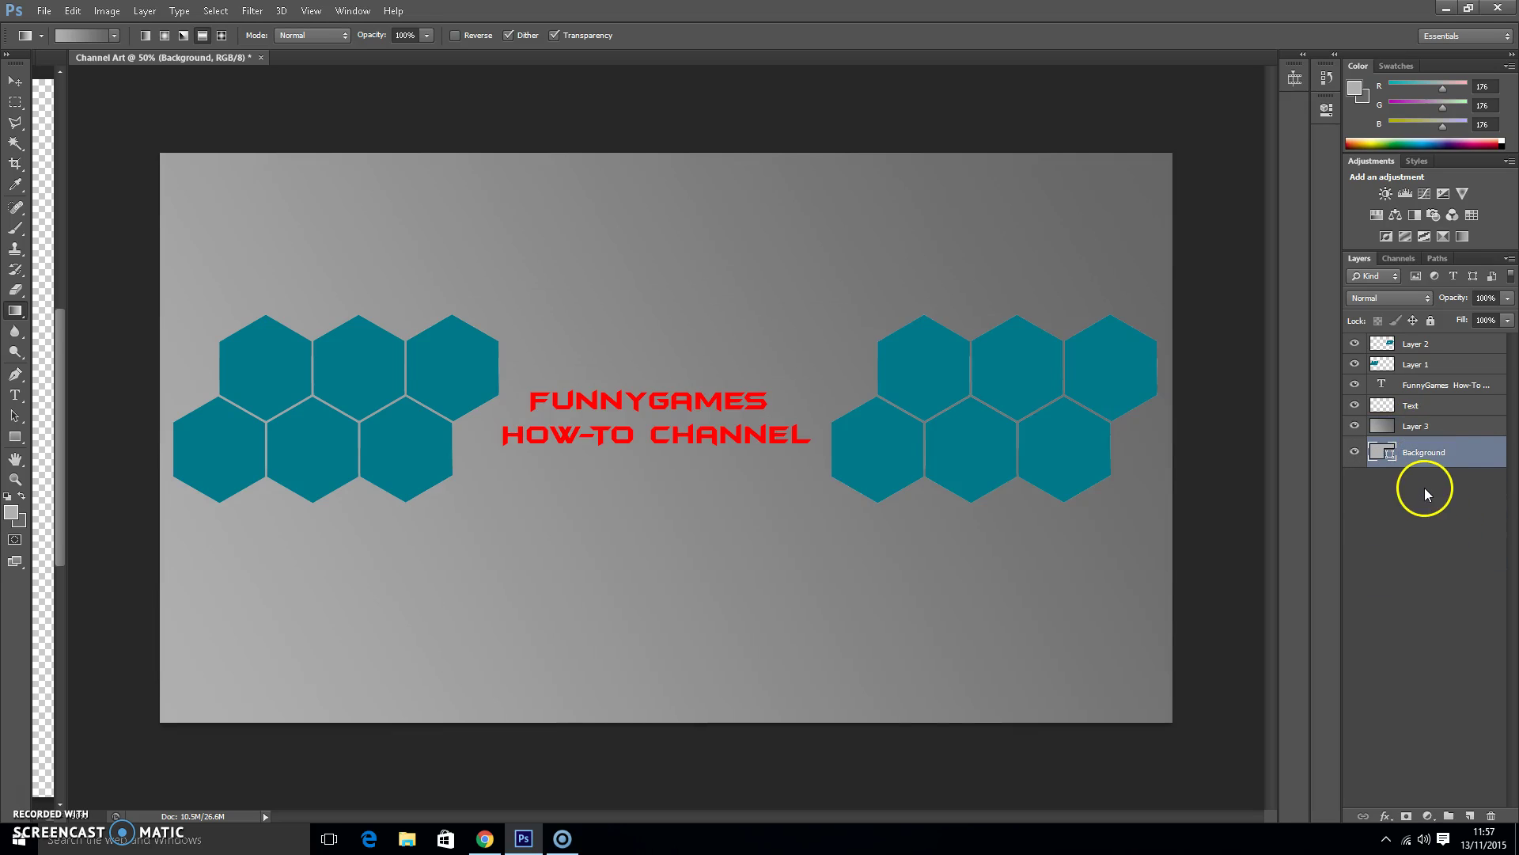